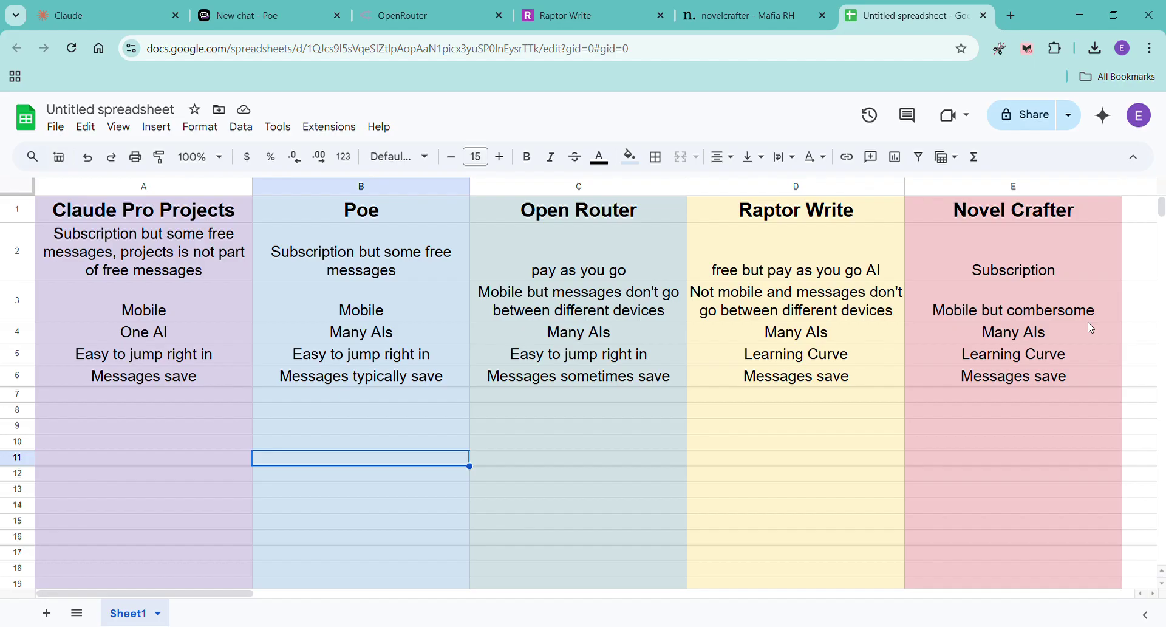
Extend the Novel Crafter pricing entry in cell E2 to read "Subscription and you pay for the AI"
left_click(1096, 265)
double_click(1089, 261)
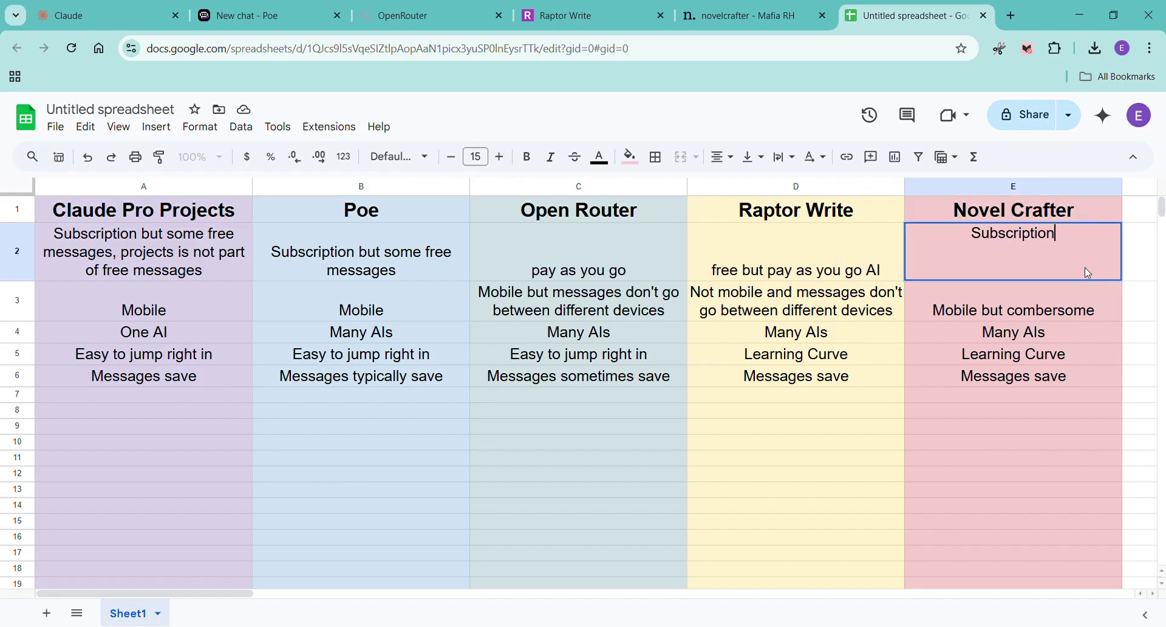
type("and you pau fp")
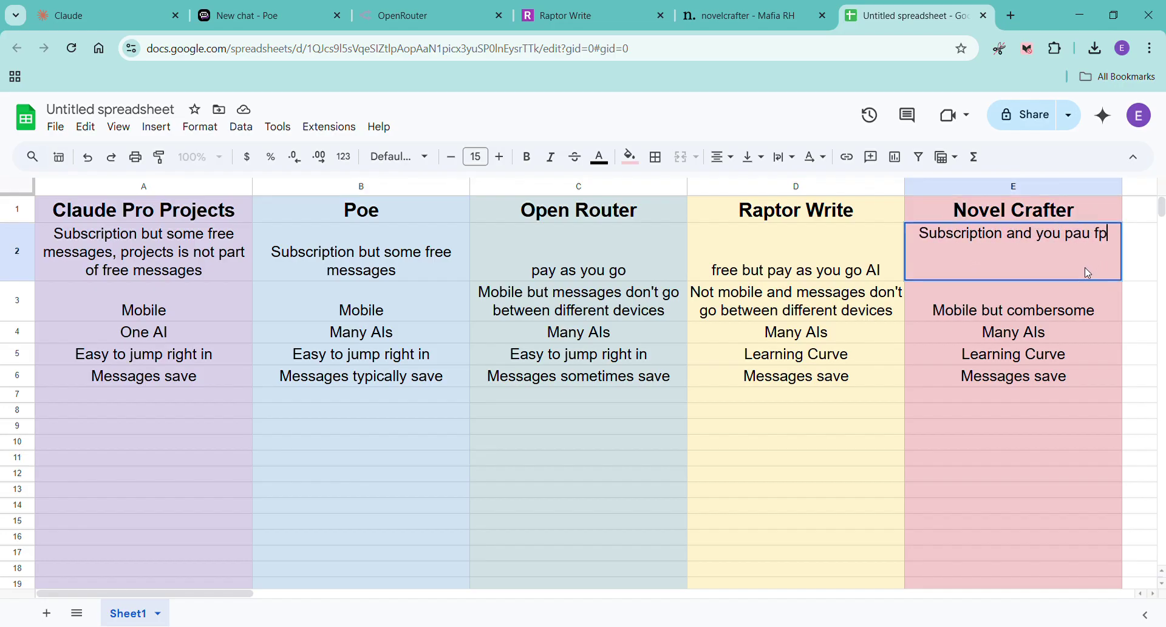
key("BackSpace")
key("BackSpace")
key("BackSpace")
key("BackSpace")
type("y for the A")
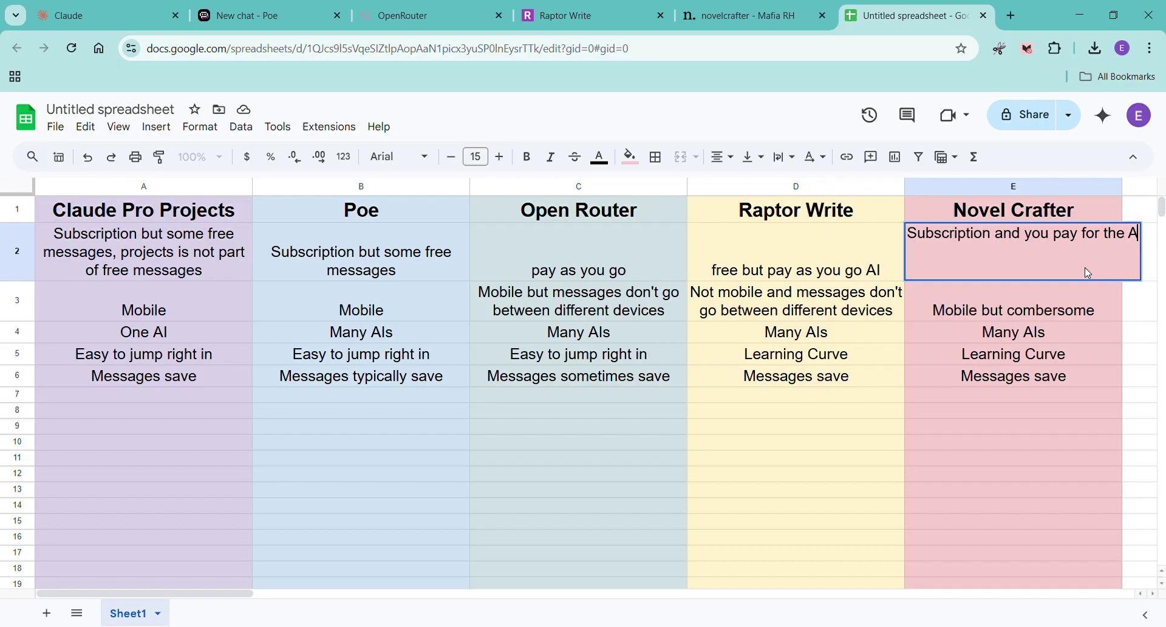
type("I")
key("Return")
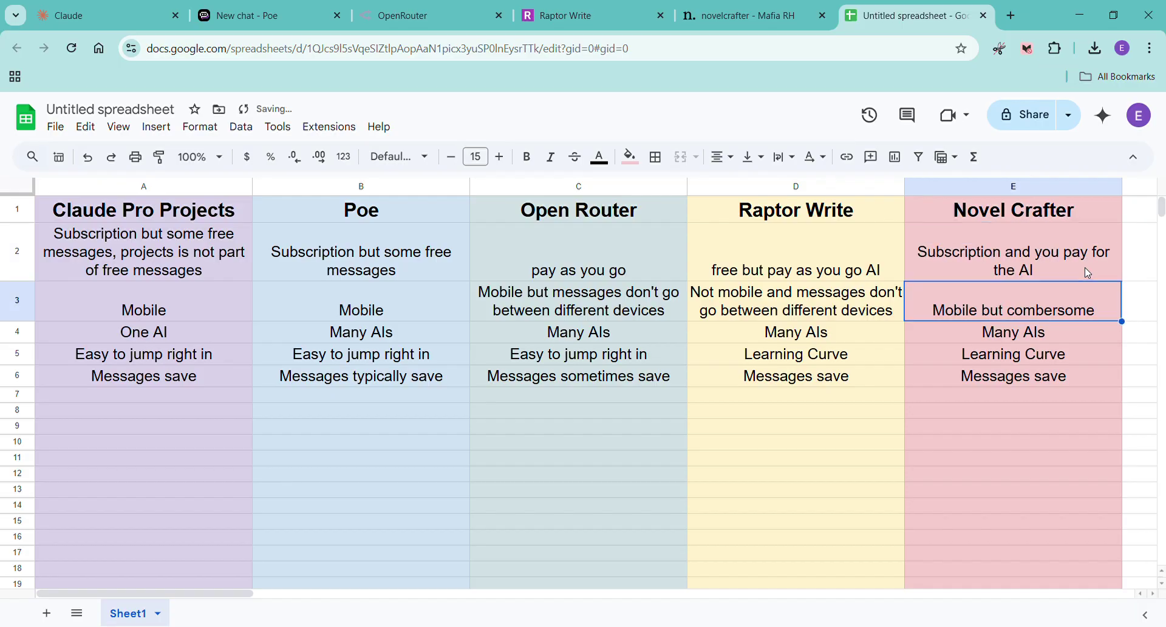
left_click(1084, 334)
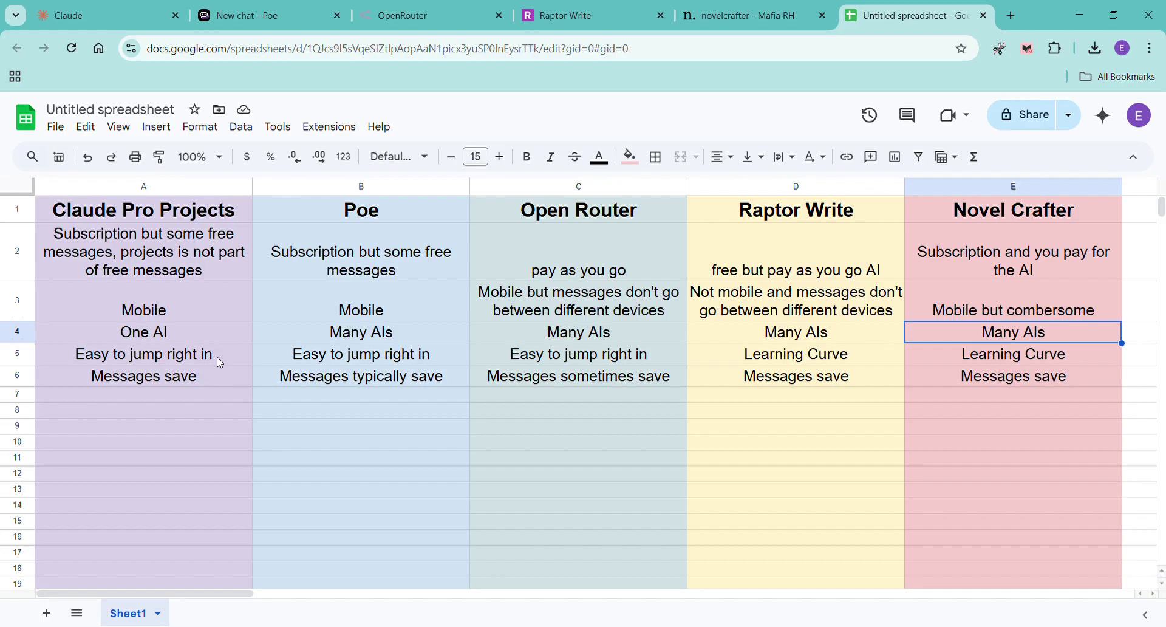
Enter "Message limit throughout the day" in cell A7 of the Claude Pro Projects column
left_click(199, 396)
type("Mess")
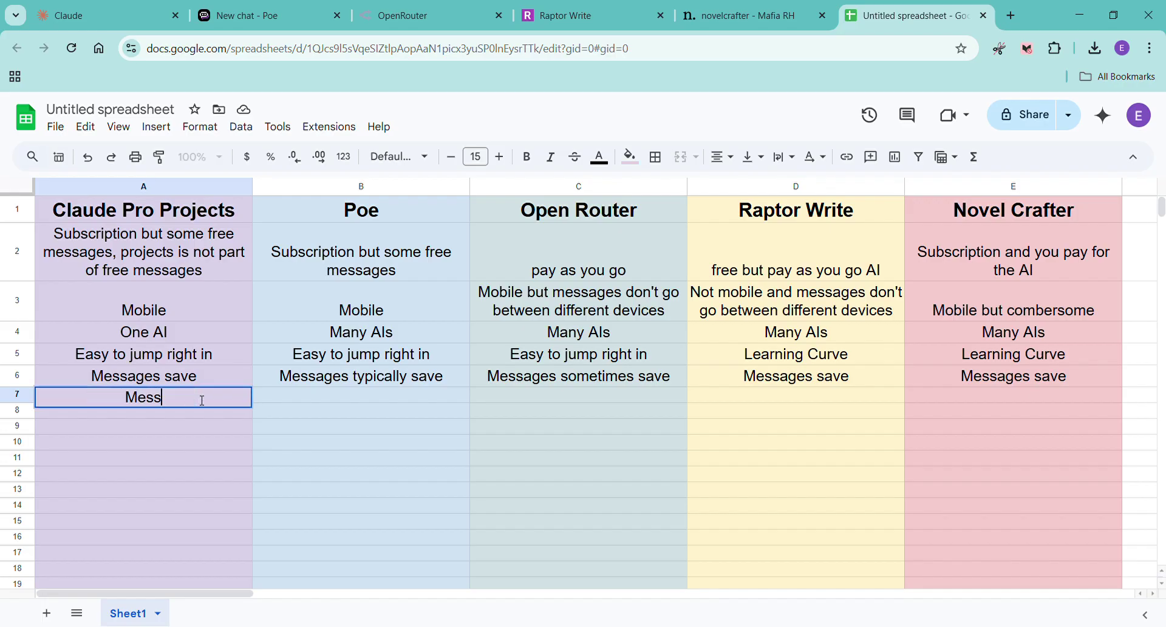
type("age limit per")
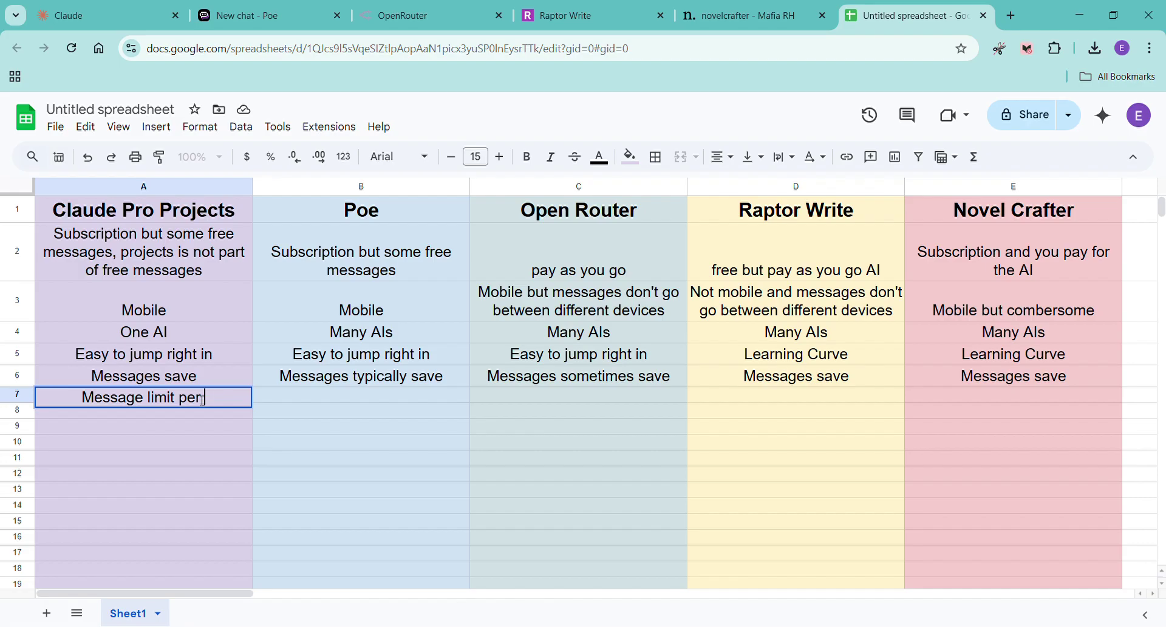
key("BackSpace")
key("BackSpace")
key("BackSpace")
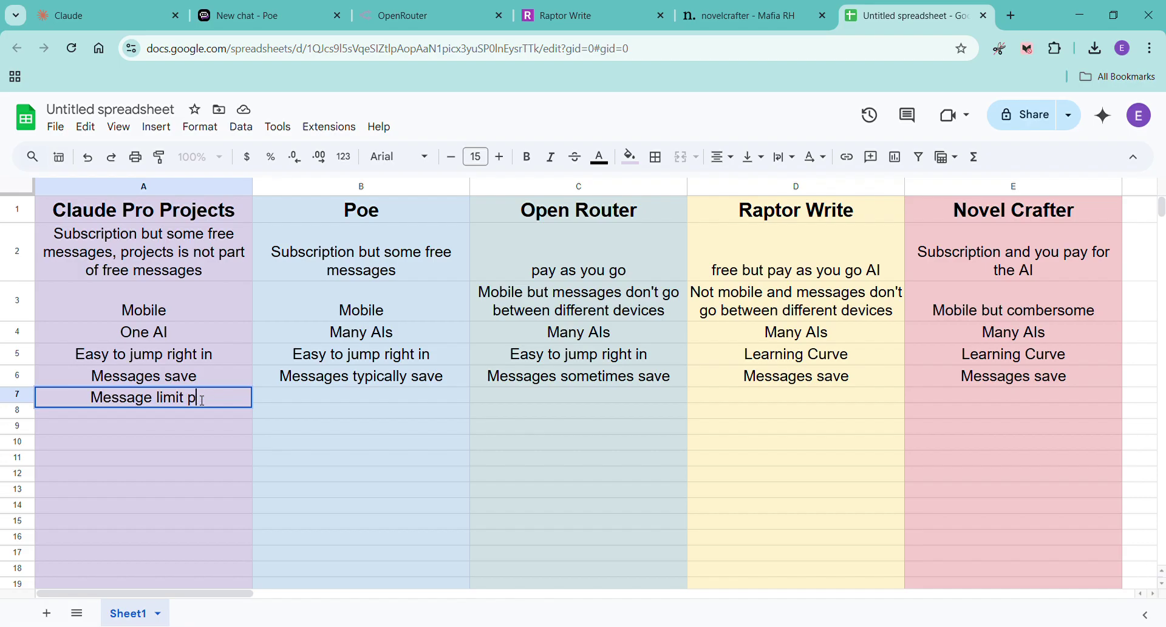
type("throughout the day")
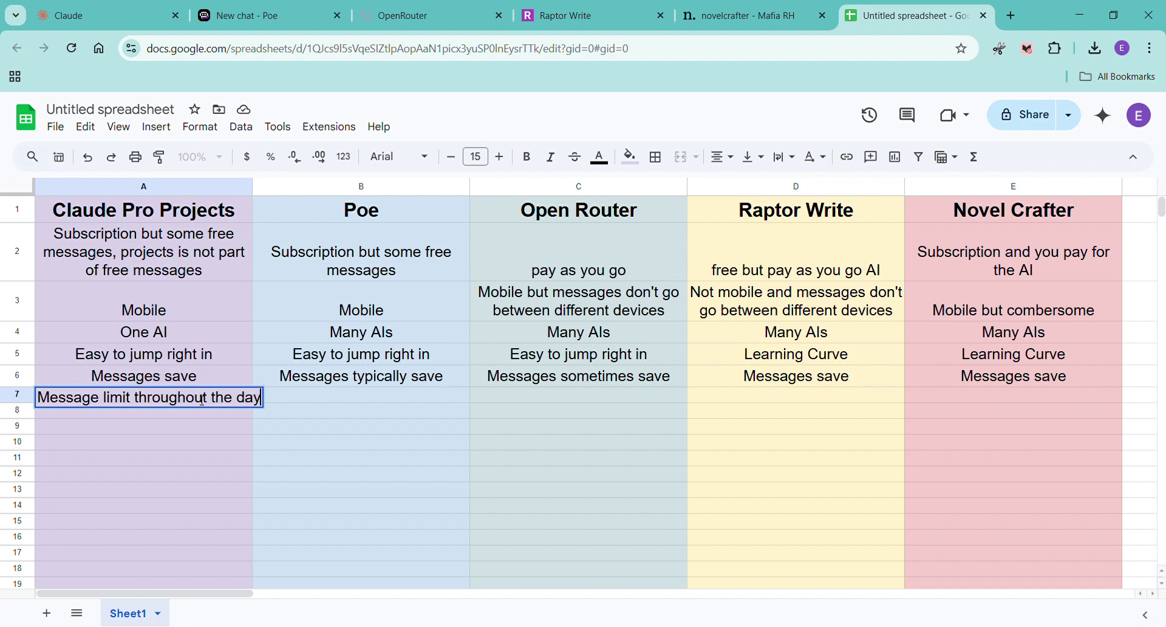
key("Return")
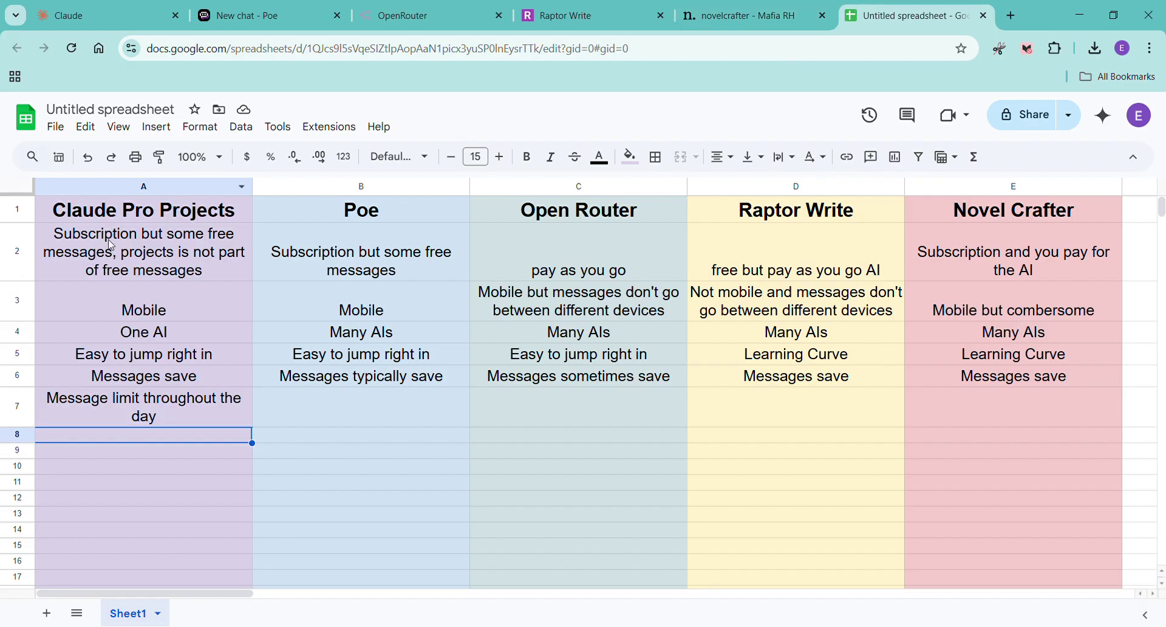
Switch to Novelcrafter's Mafia RH novel and open the existing brainstorming thread in its Chat view
left_click(748, 24)
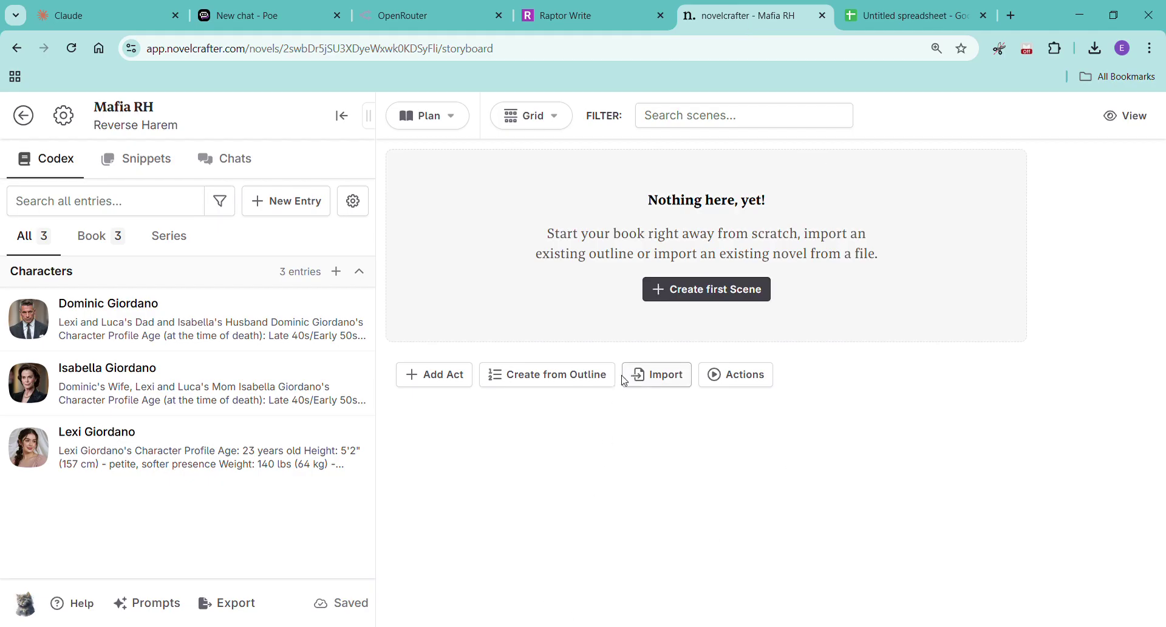
left_click(445, 121)
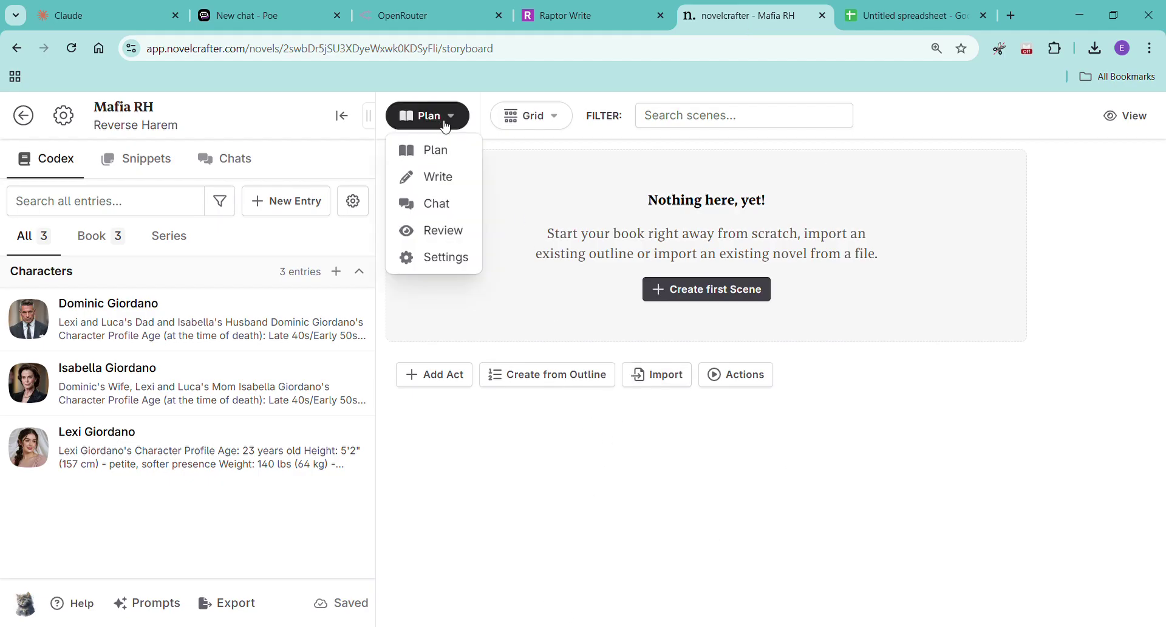
left_click(422, 214)
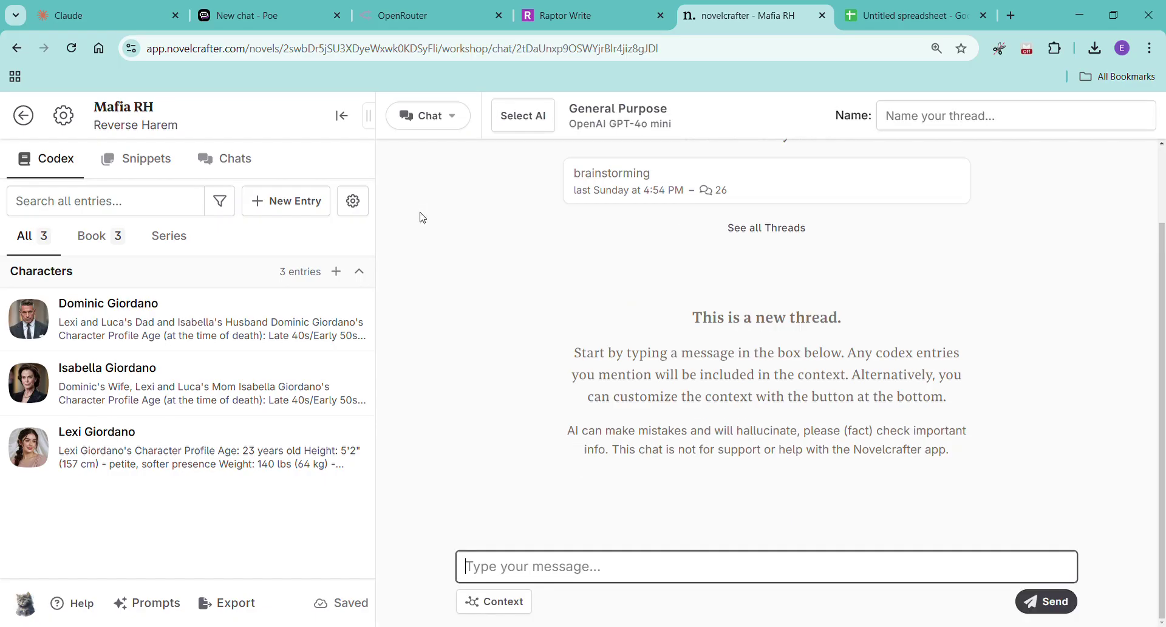
left_click(743, 191)
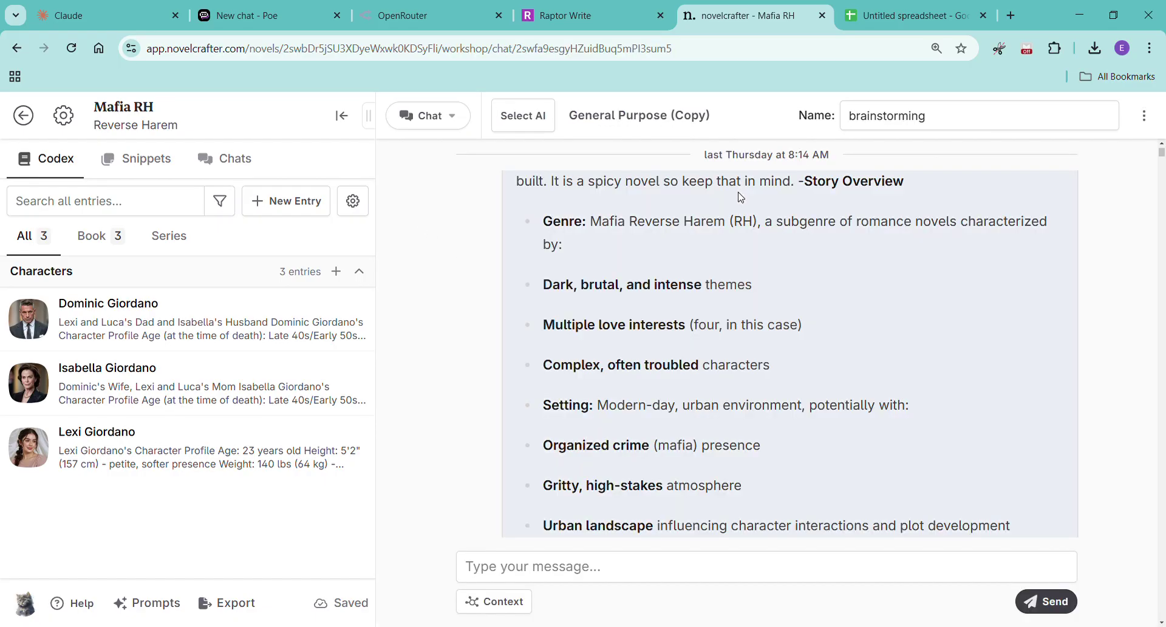
left_click(457, 121)
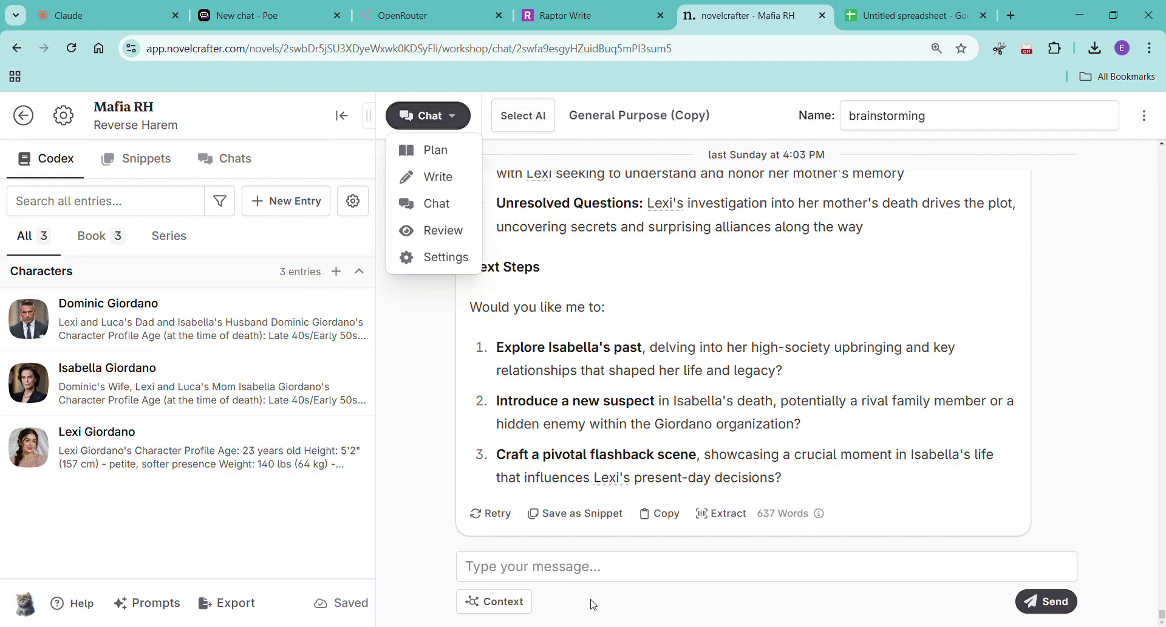
left_click(587, 565)
Look through the AI models offered under the General Purpose and General Purpose (Copy) chat prompts
left_click(529, 126)
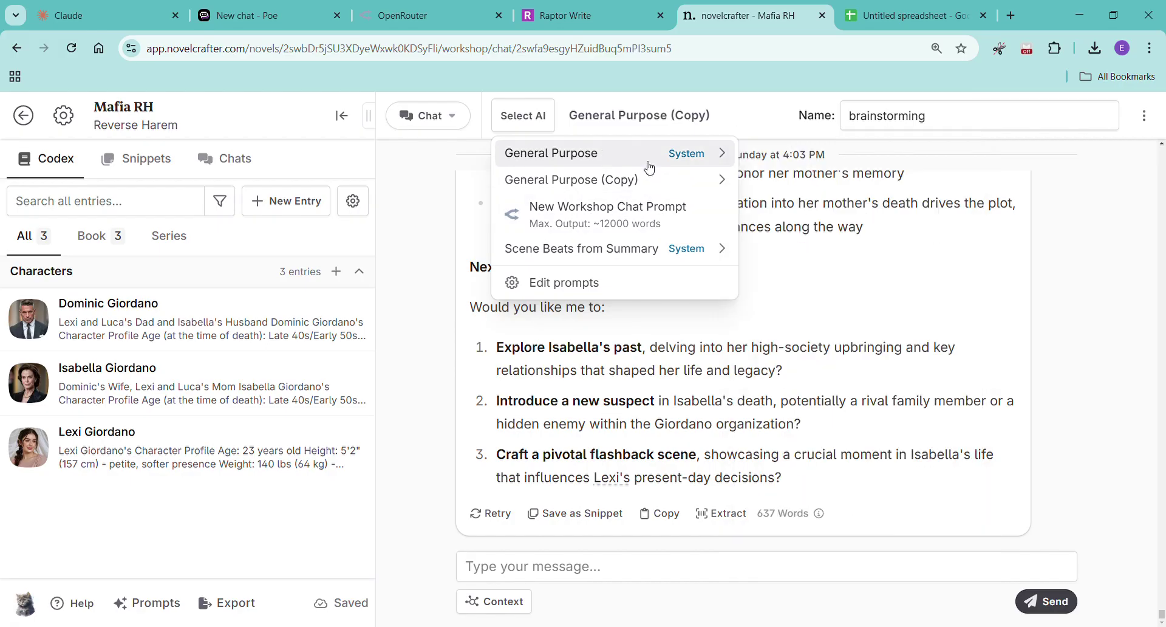
mouse_move(649, 168)
scroll(867, 401, "down", 6)
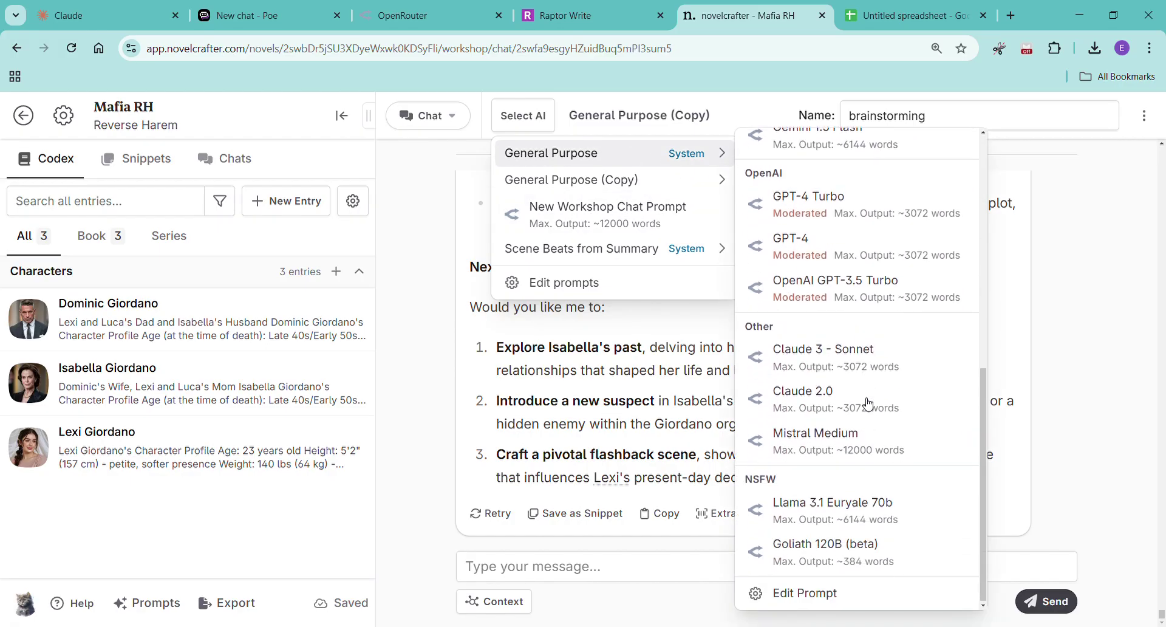
scroll(865, 547, "up", 3)
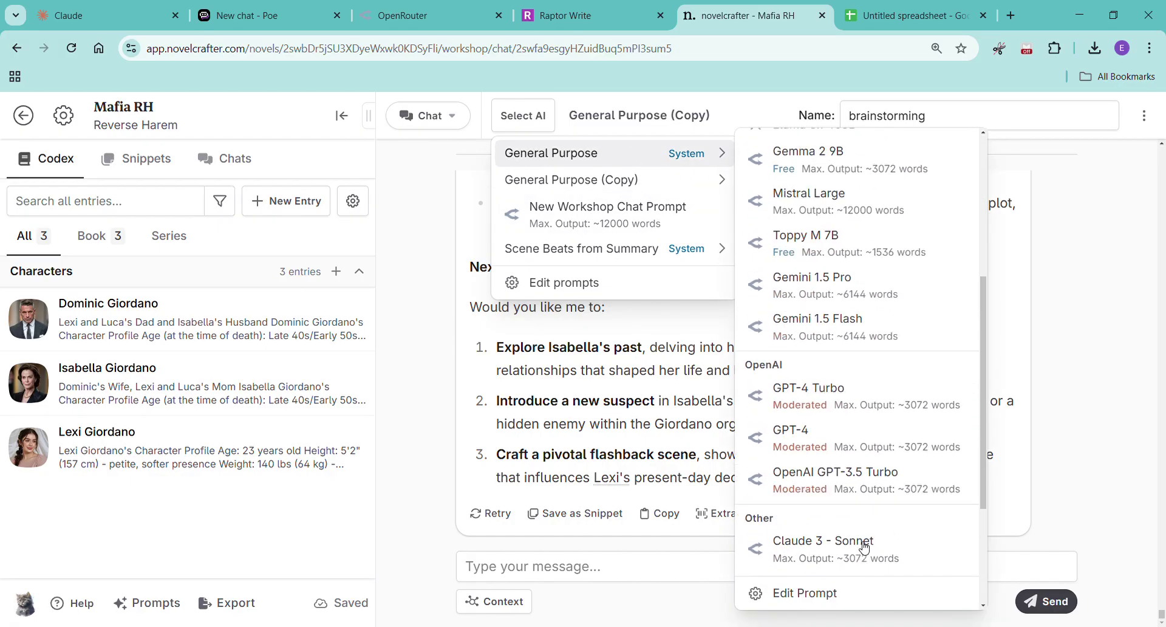
mouse_move(614, 179)
scroll(838, 200, "down", 4)
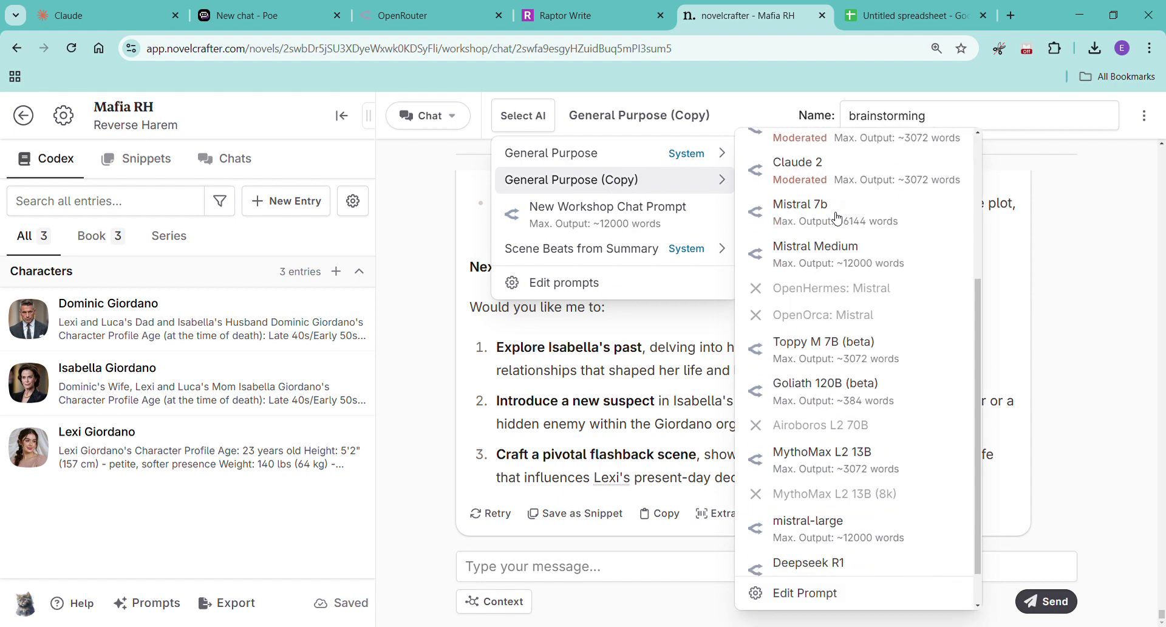
Add a blank model entry to the General Purpose (Copy) prompt under Scene Beat Completion
left_click(169, 616)
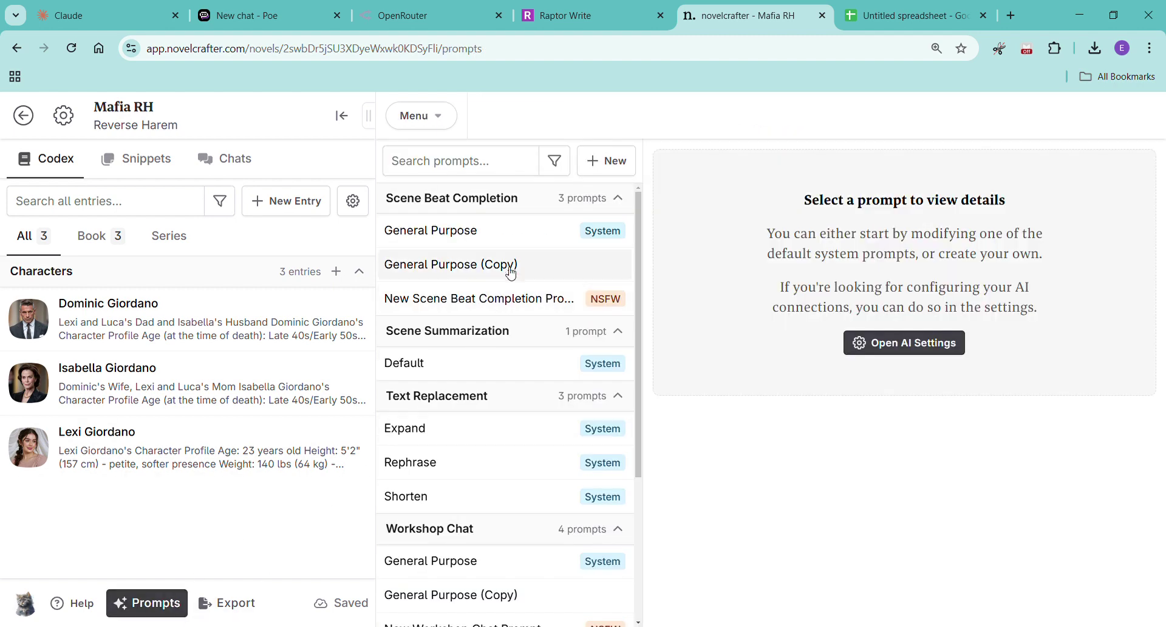
left_click(511, 275)
scroll(1087, 395, "down", 5)
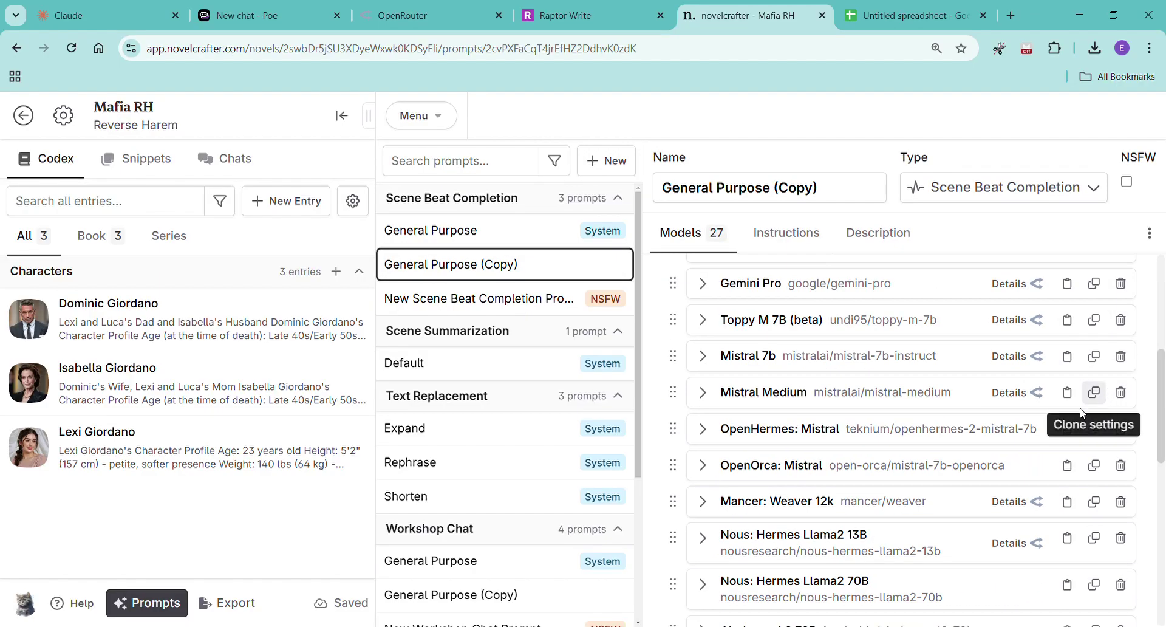
scroll(1075, 413, "down", 10)
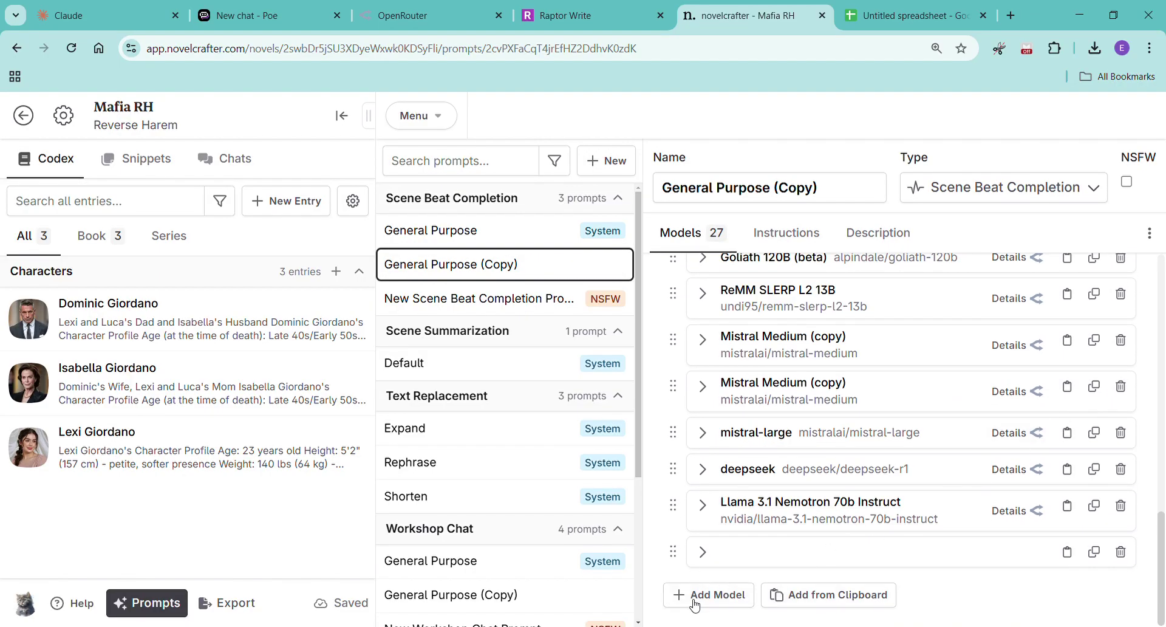
left_click(707, 594)
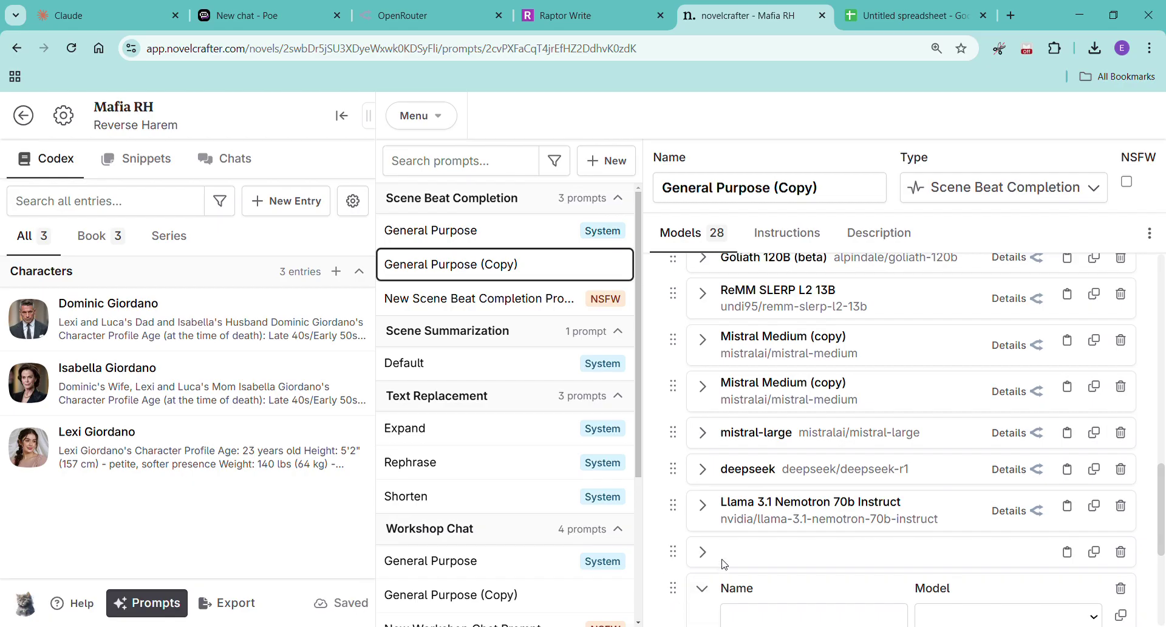
scroll(753, 553, "down", 4)
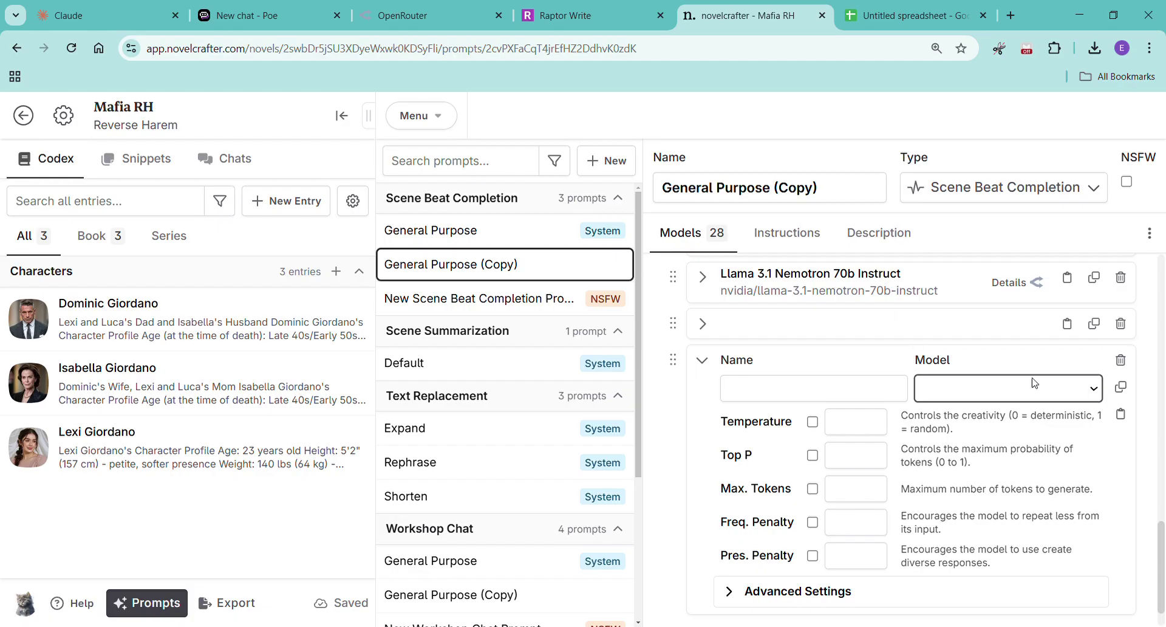
left_click(658, 432)
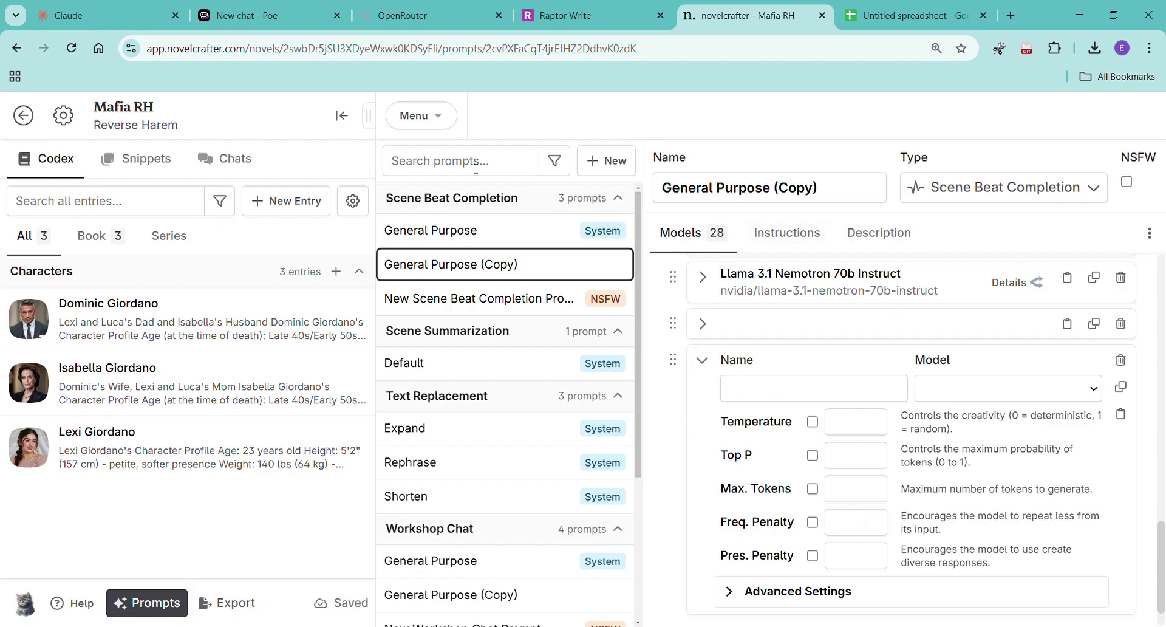
Show the novel's Plan view, followed by its Write view
left_click(457, 125)
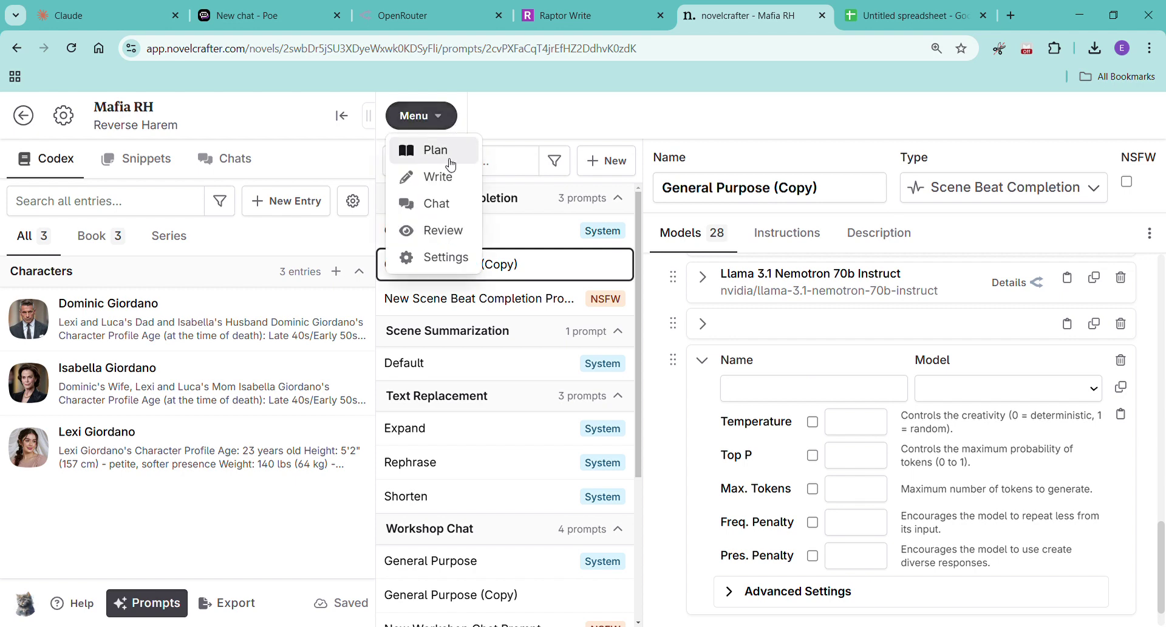
left_click(448, 157)
left_click(446, 120)
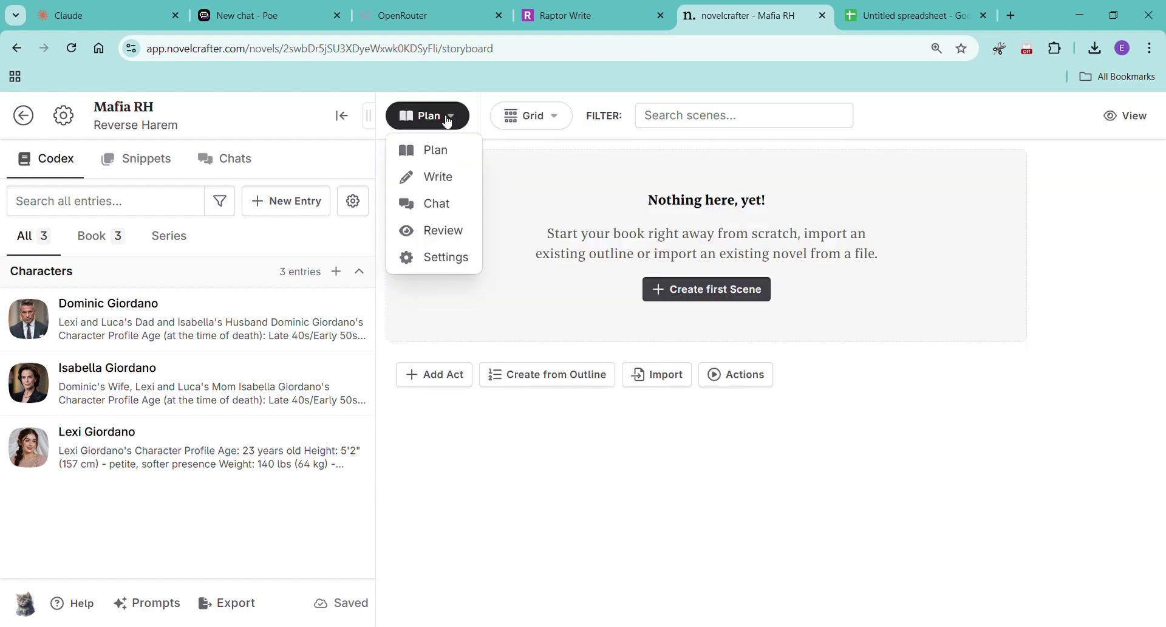
left_click(442, 184)
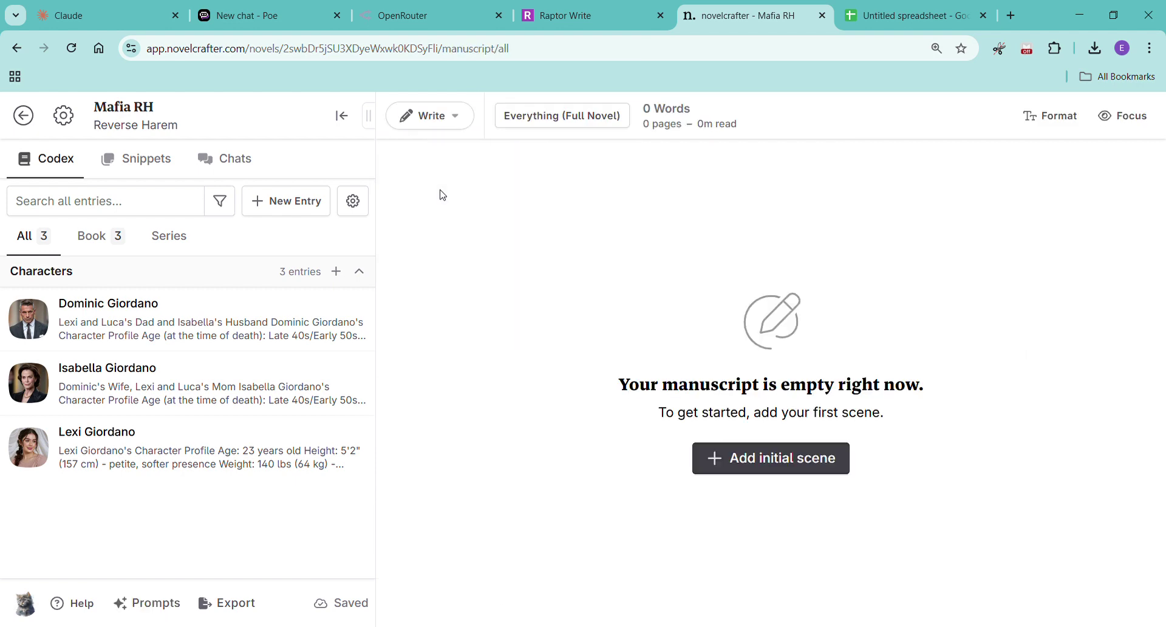
Return to the Chat view and reopen the brainstorming thread
left_click(441, 125)
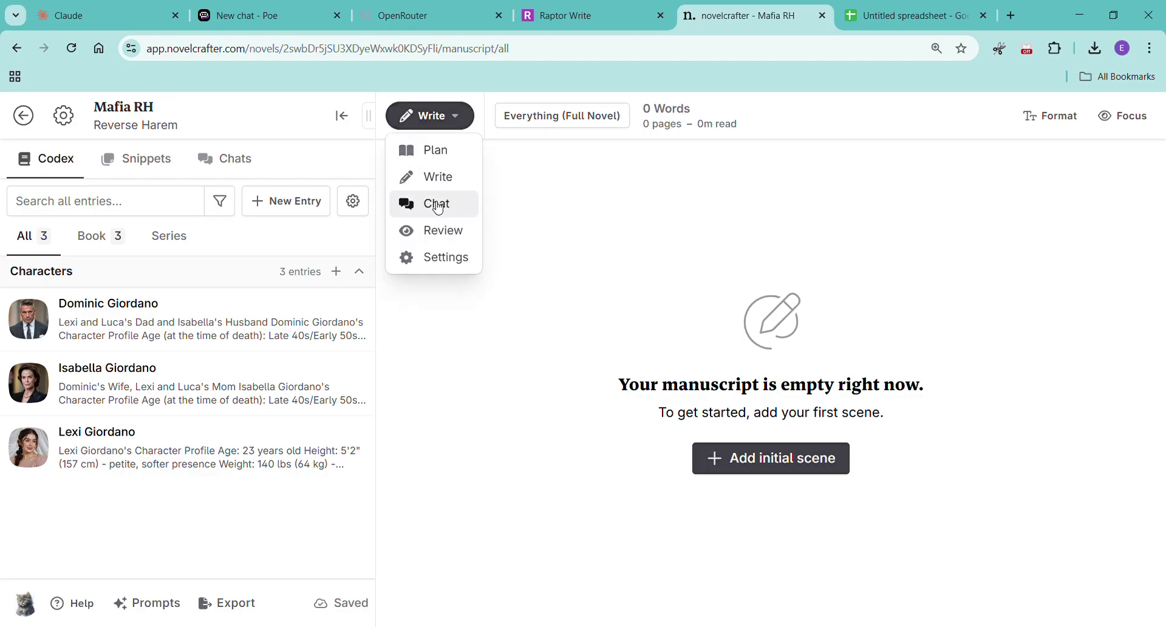
left_click(436, 201)
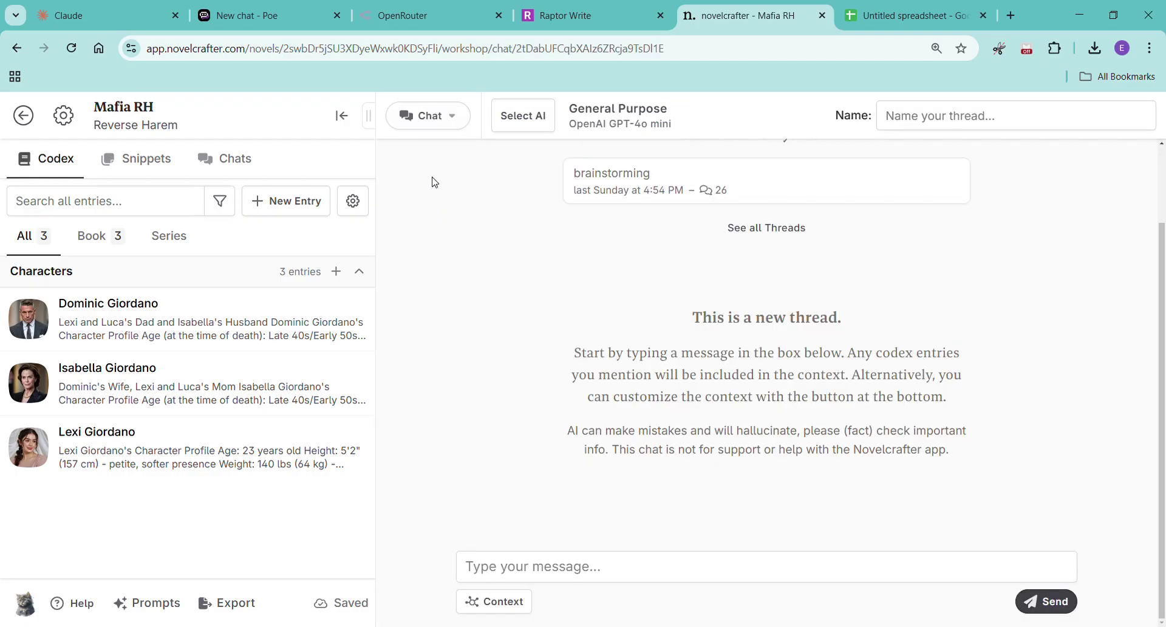
left_click(726, 172)
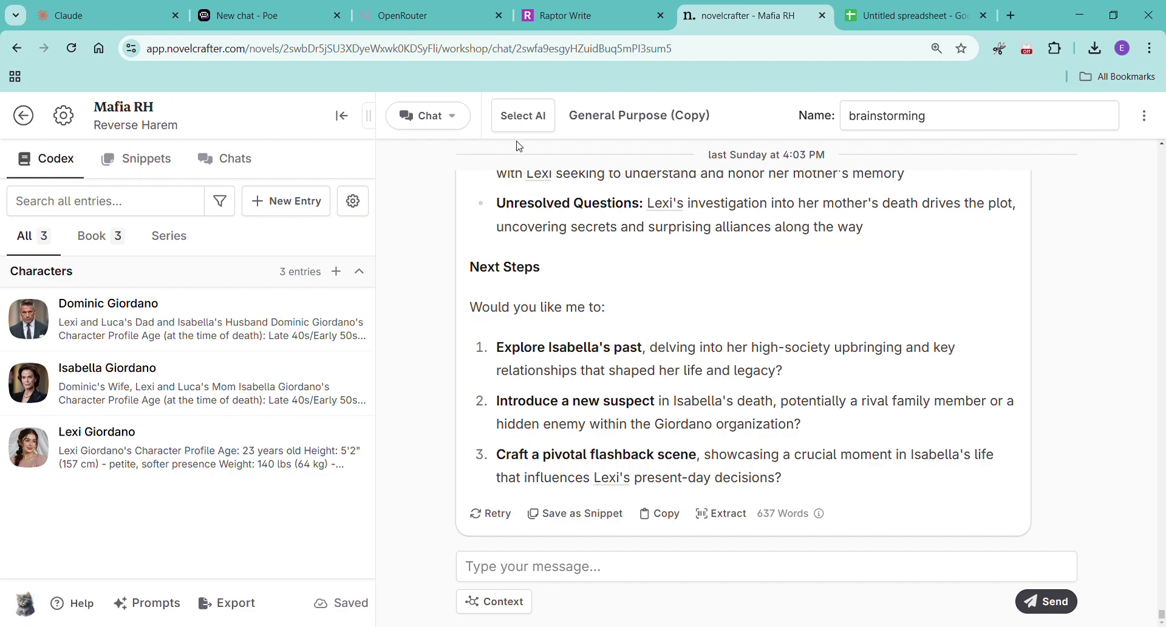
Open the novel's Review view and examine the word count, character distribution and appearance heatmap sections
left_click(456, 123)
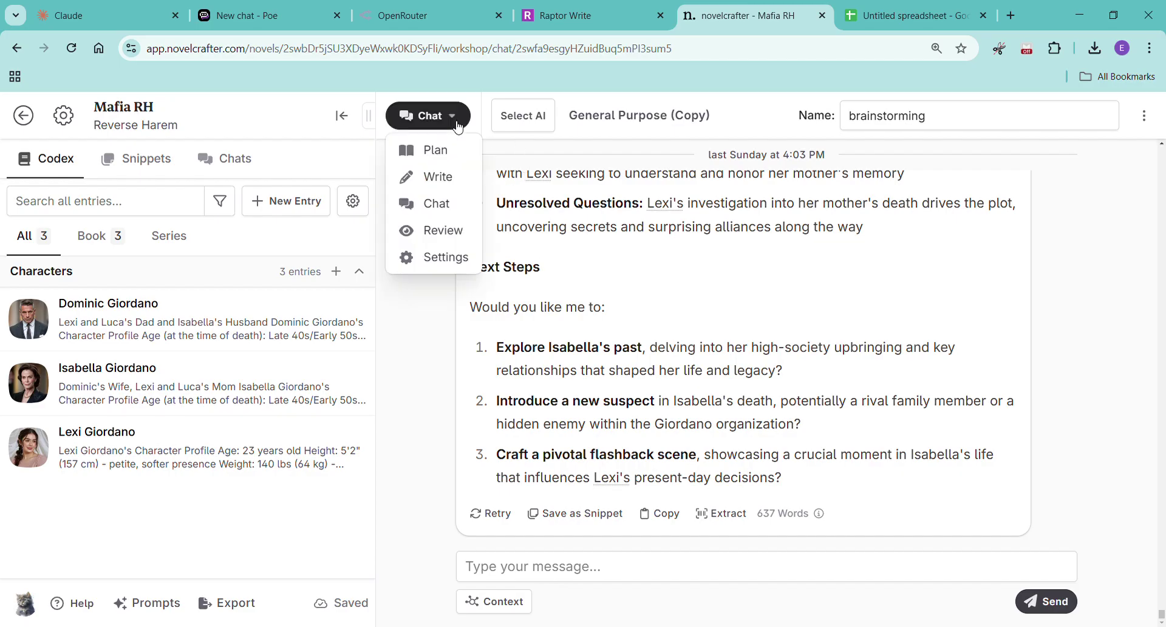
left_click(441, 230)
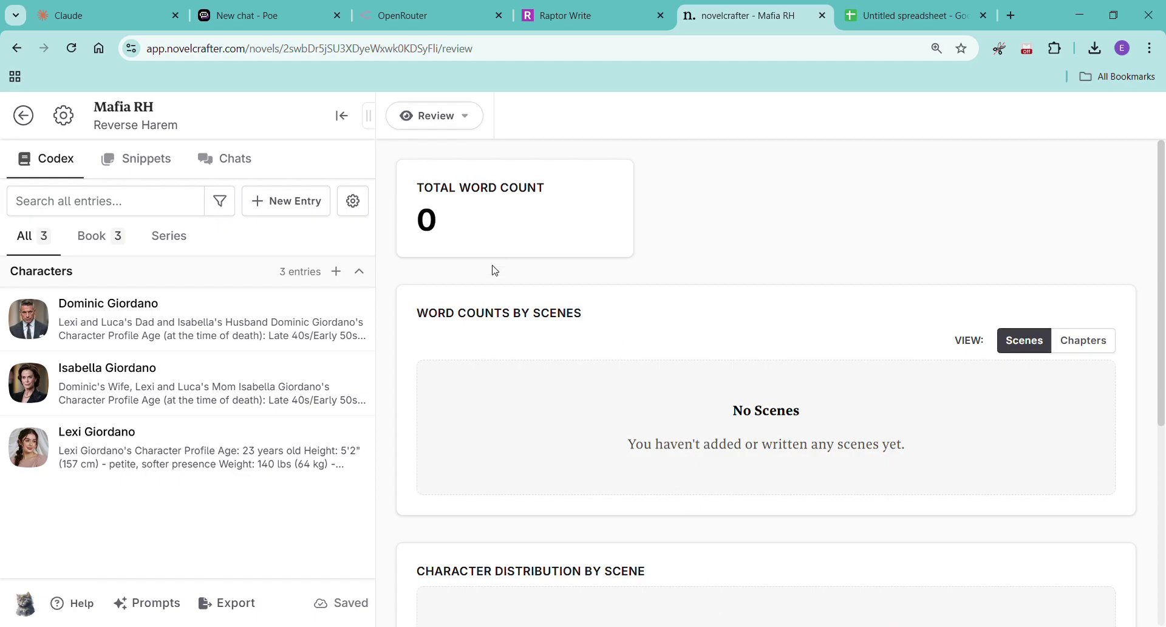
scroll(419, 519, "down", 5)
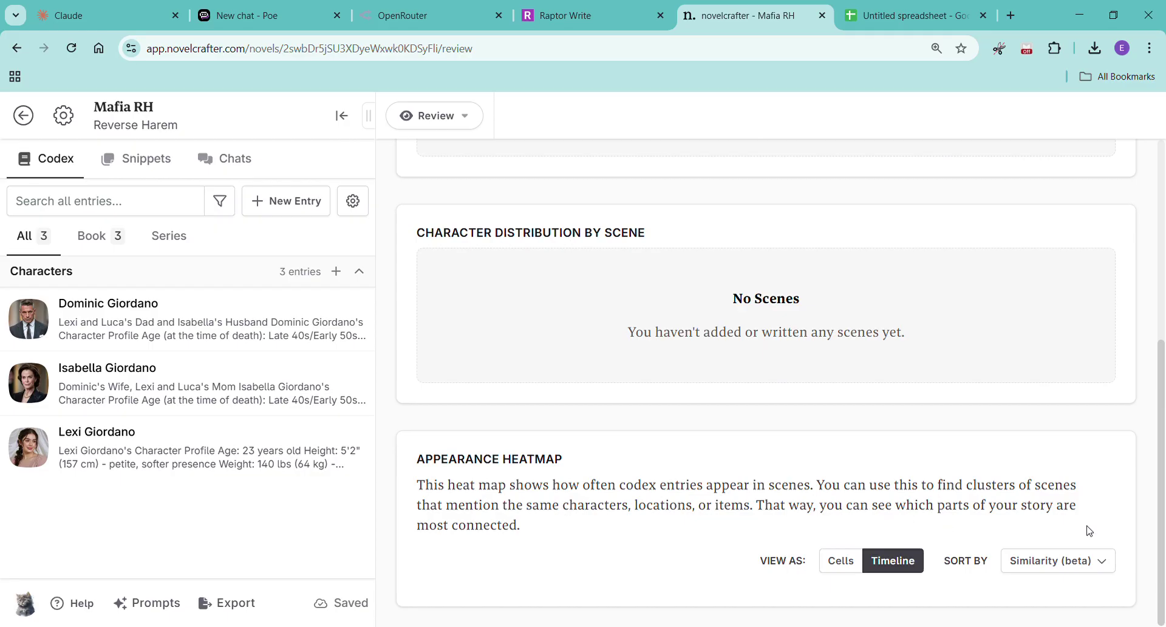
scroll(1088, 530, "up", 5)
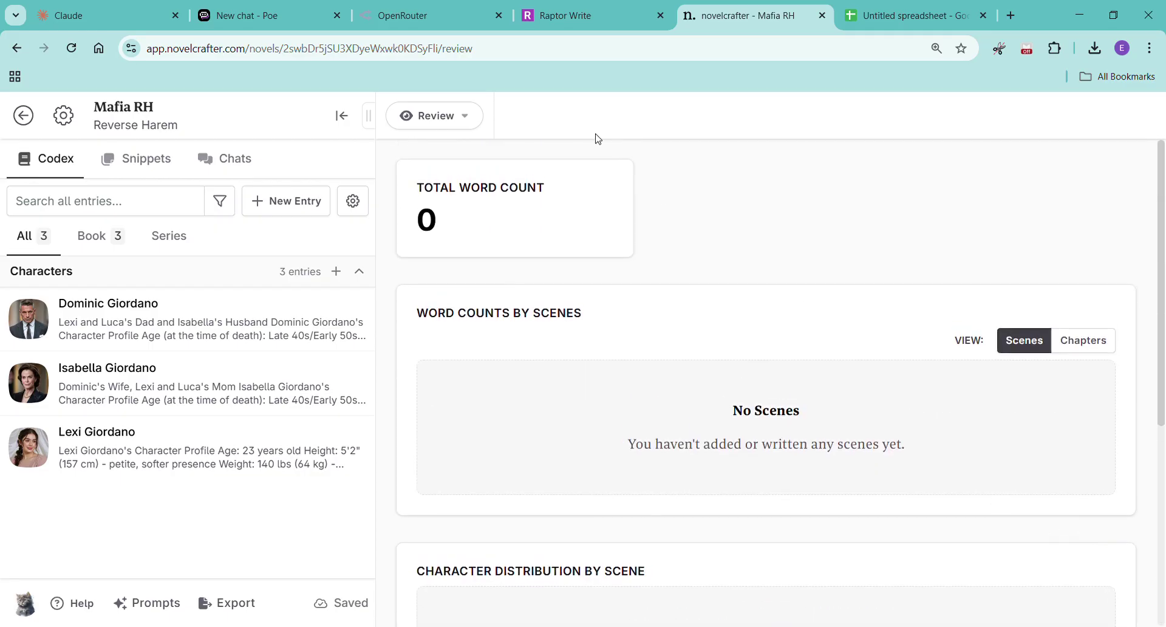
Return to the novel's Plan view
left_click(452, 120)
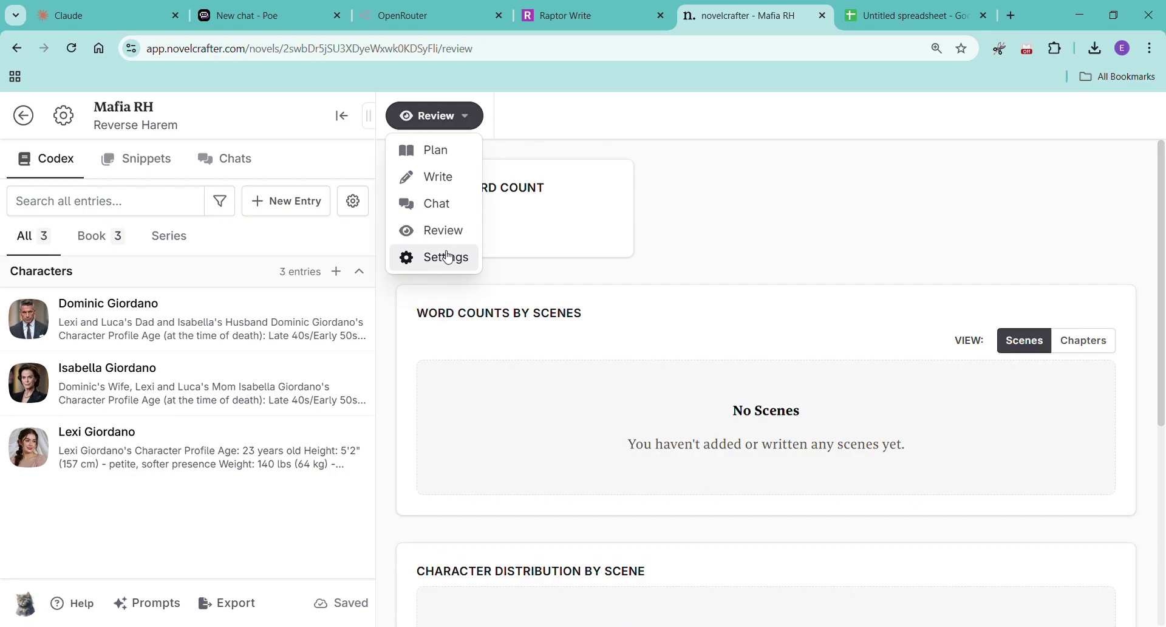
left_click(452, 150)
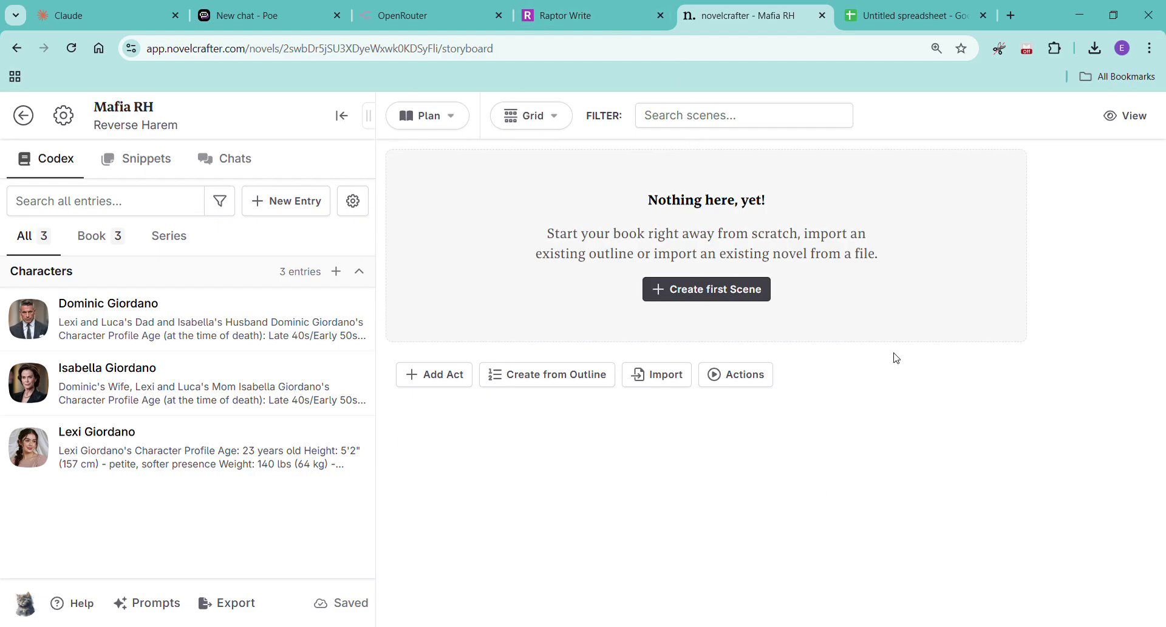
Switch to Raptor Write and add two blank documents to the project's Main folder
left_click(596, 17)
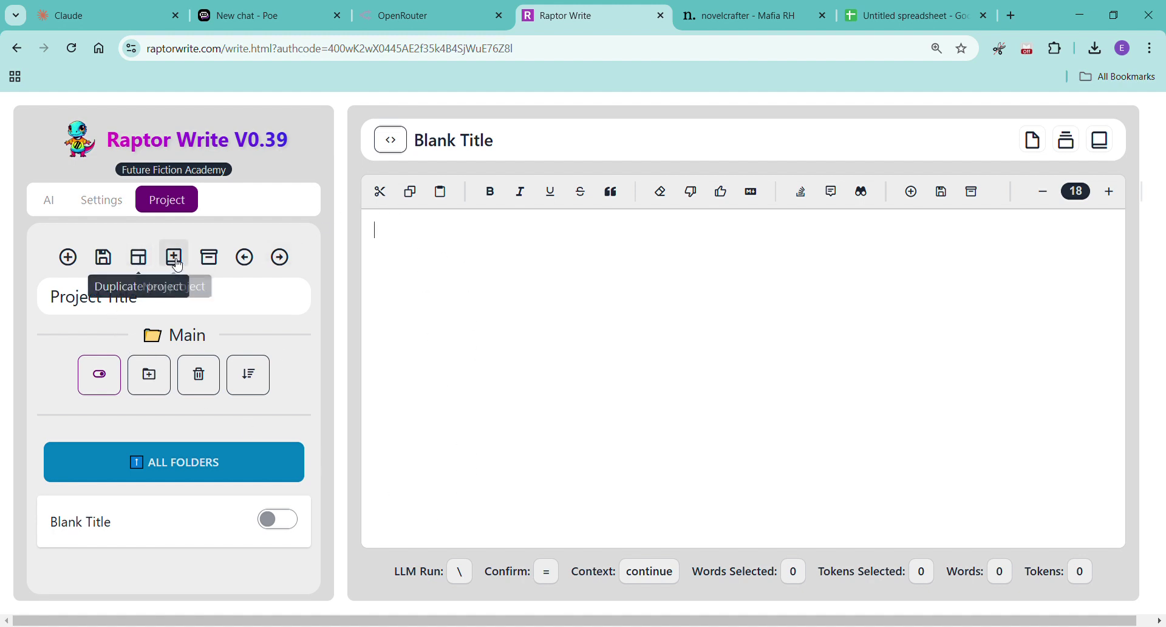
left_click(70, 258)
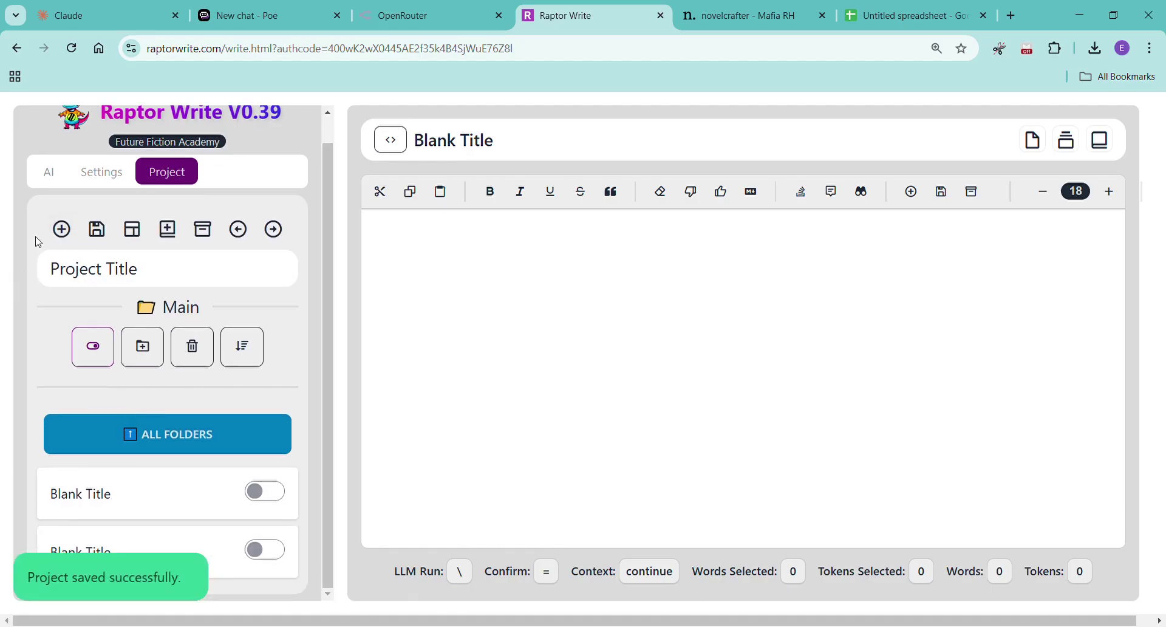
left_click(62, 229)
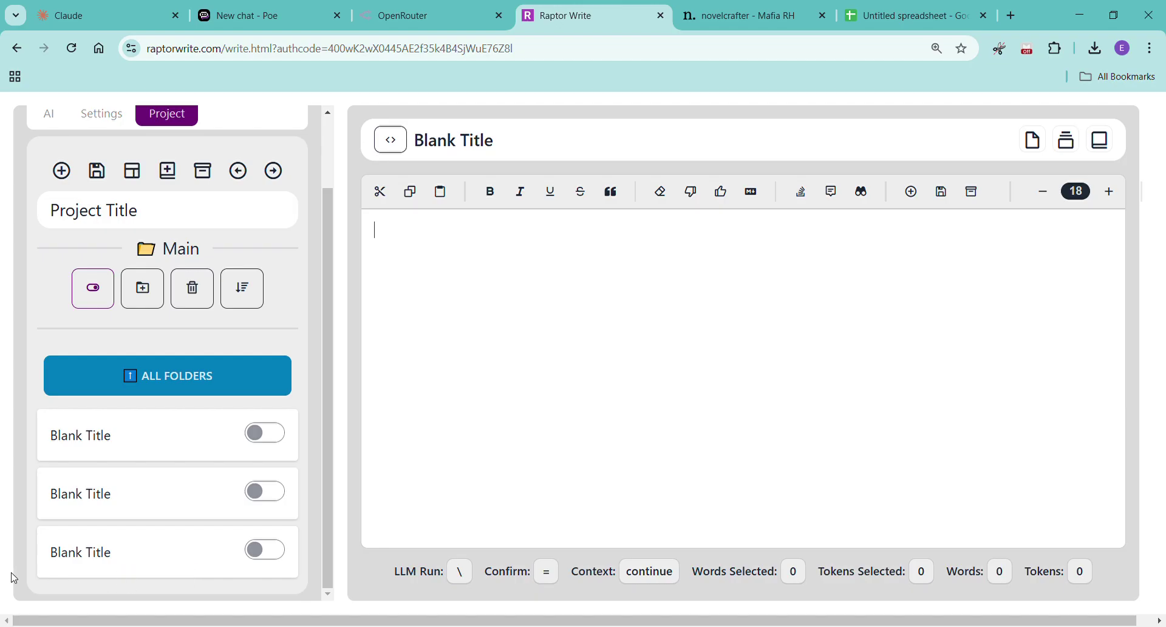
Include the last blank document in the prompt, and exclude it again
left_click(277, 557)
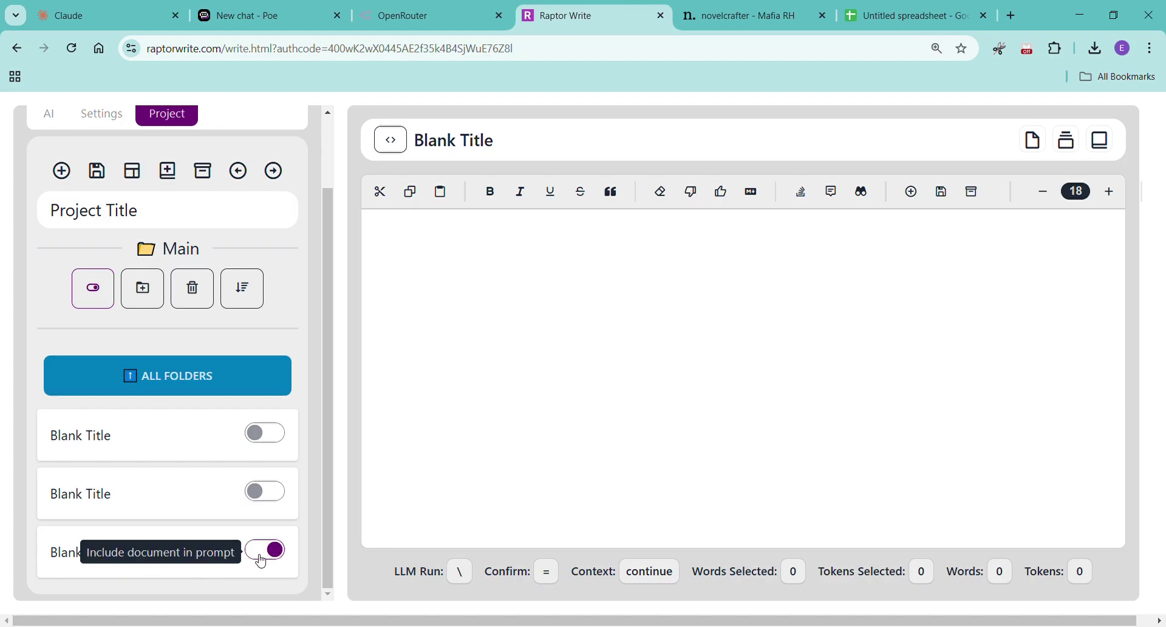
left_click(262, 557)
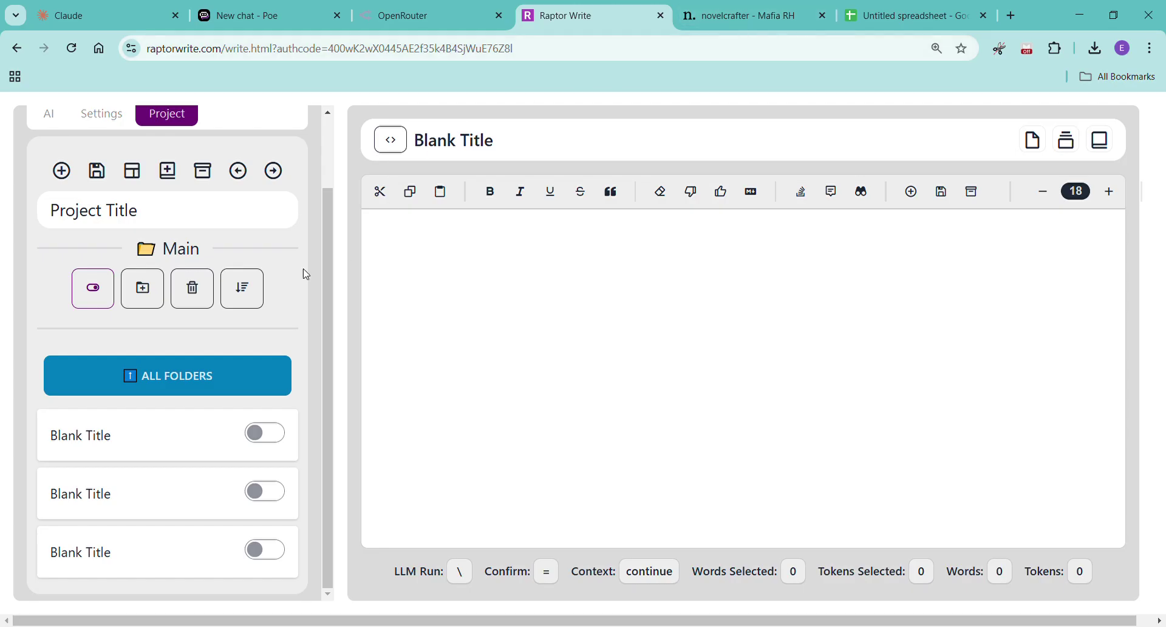
scroll(275, 274, "up", 2)
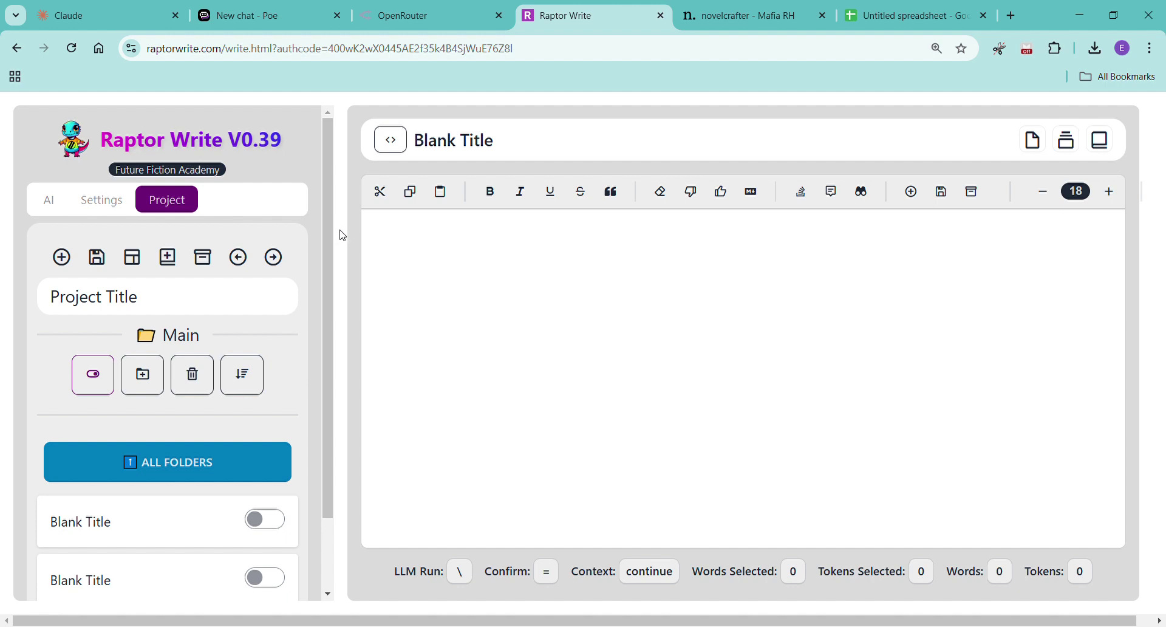
Switch to OpenRouter, open its chatroom and look through the full list of models that can be added to a chat
left_click(422, 12)
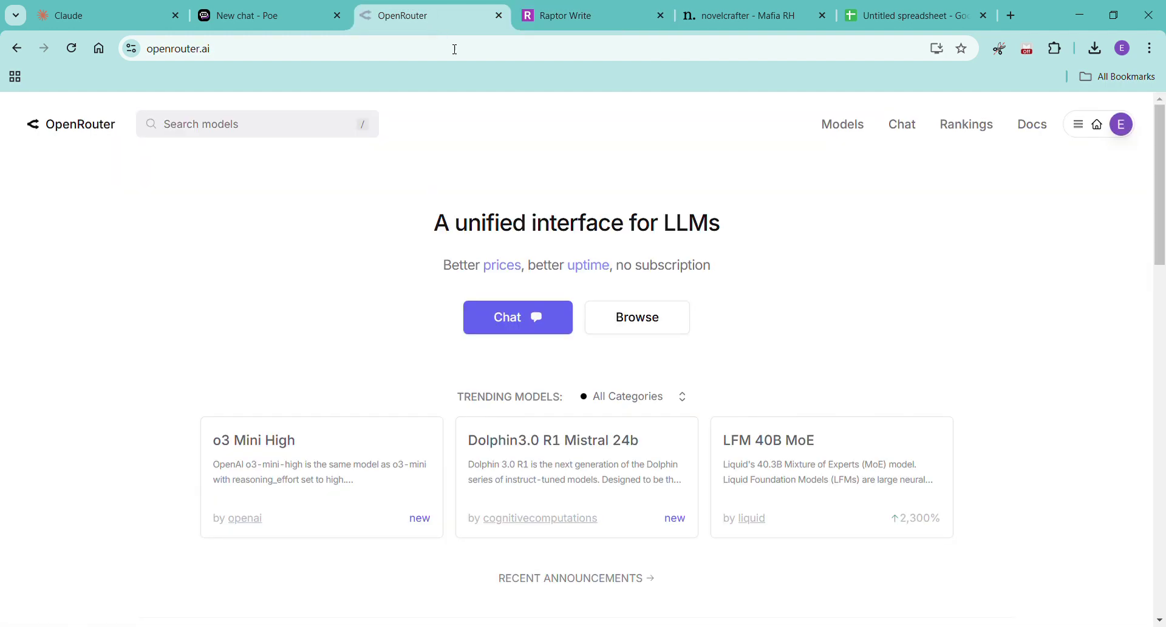
left_click(505, 318)
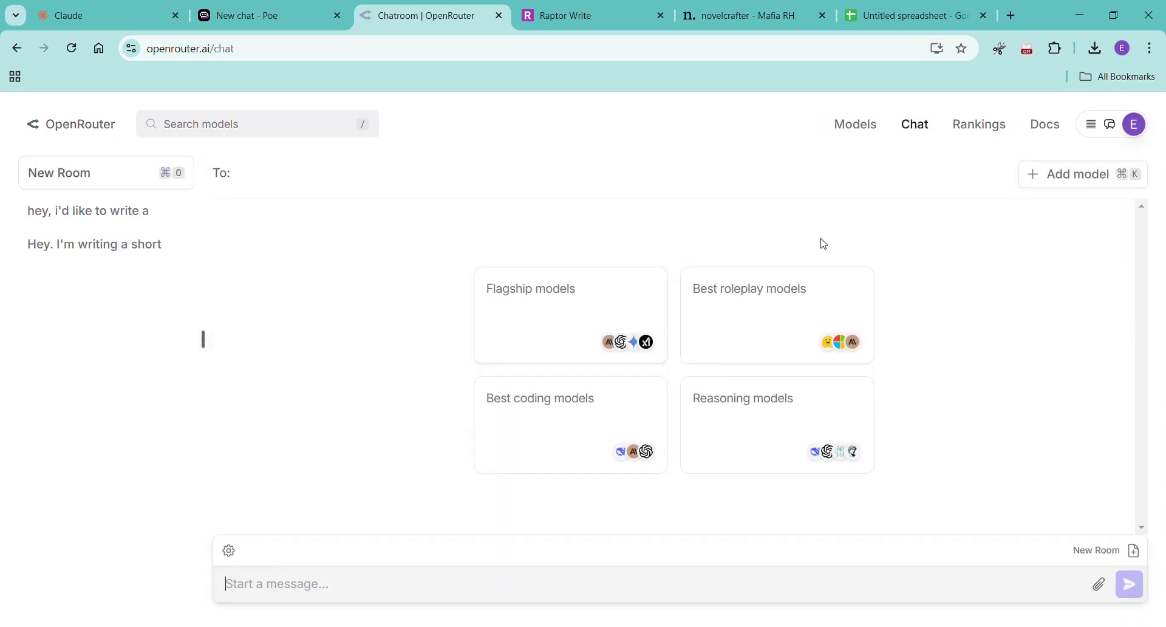
left_click(1037, 189)
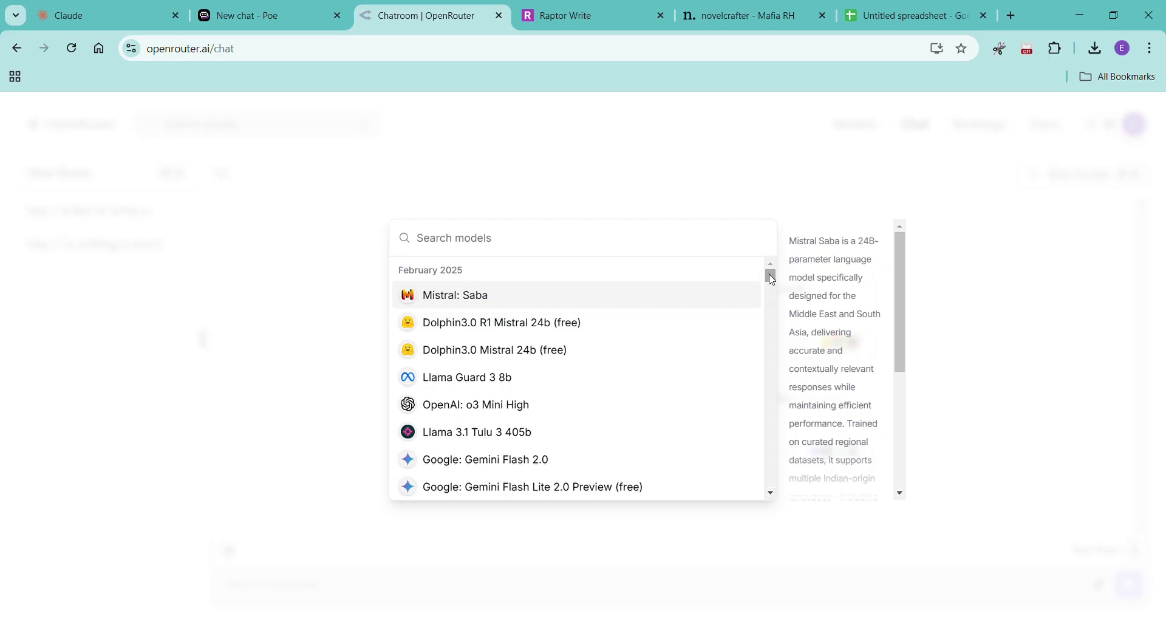
left_click_drag(772, 279, 773, 256)
left_click_drag(771, 278, 728, 488)
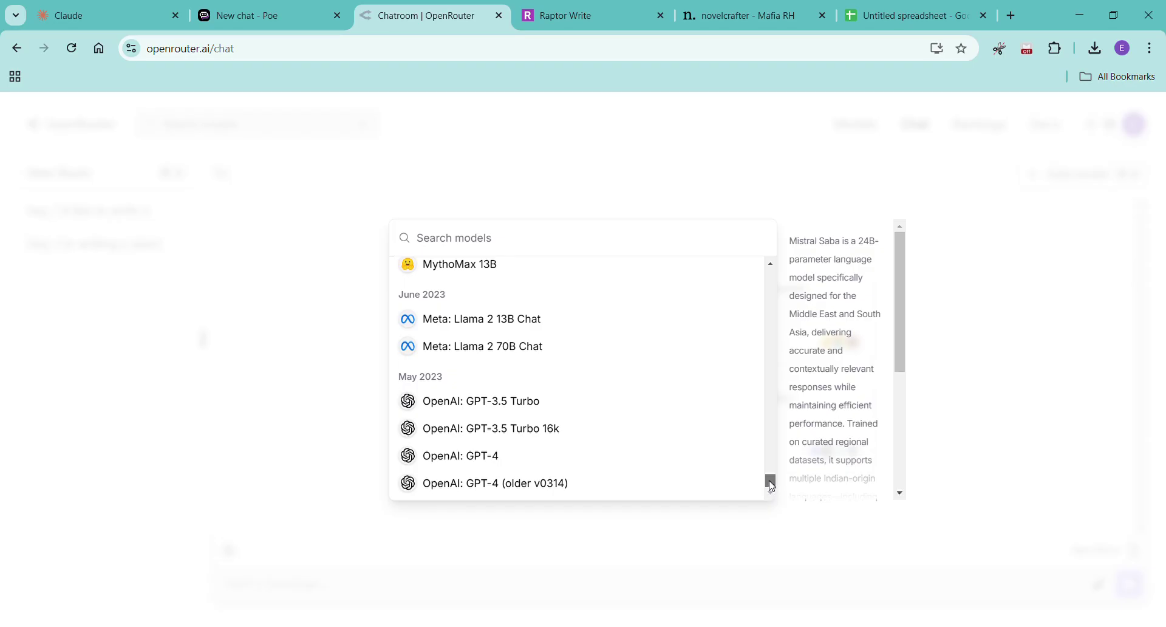
scroll(772, 483, "up", 2)
left_click_drag(773, 483, 769, 274)
left_click(951, 249)
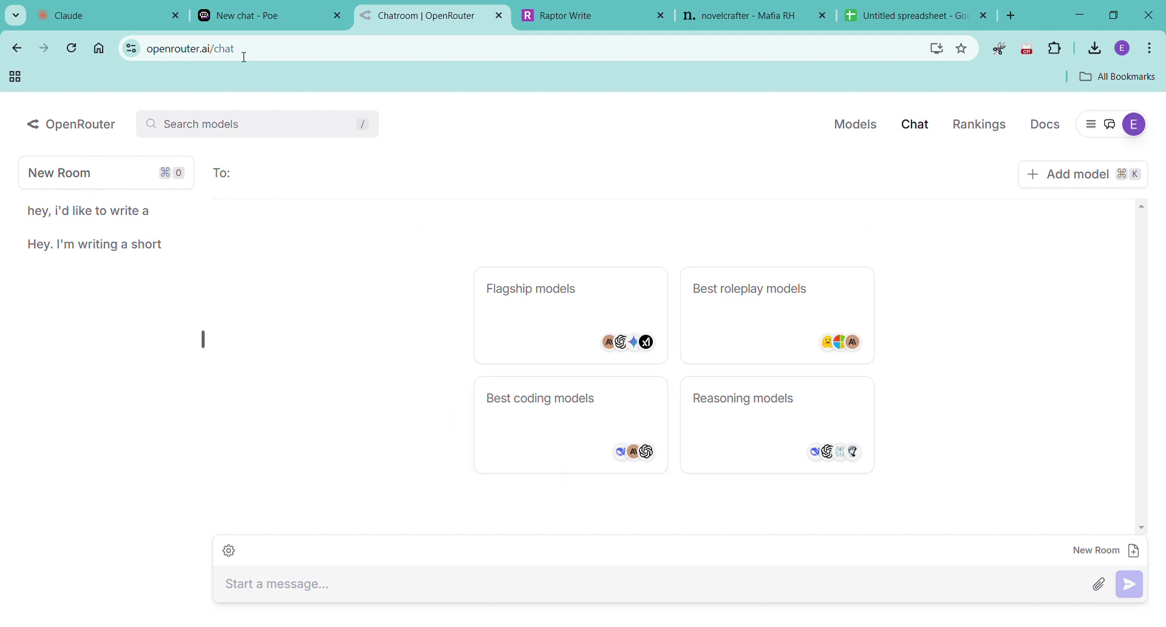
Switch to Poe and browse the Official bots in Explore, including the text and image generation models
left_click(220, 15)
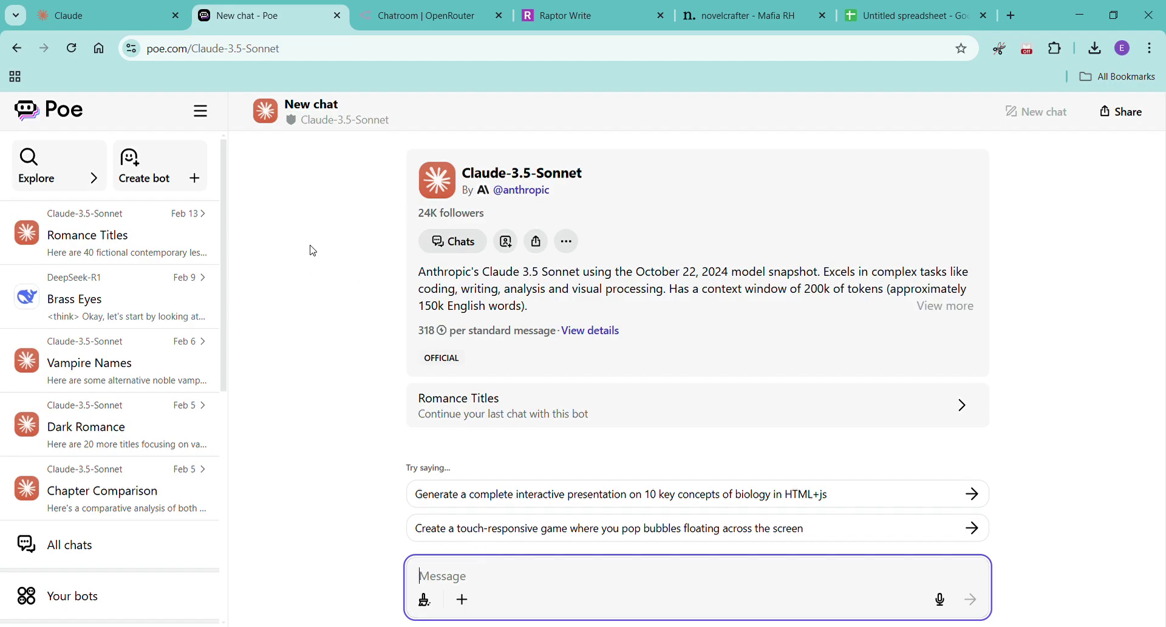
left_click(43, 159)
scroll(705, 300, "down", 20)
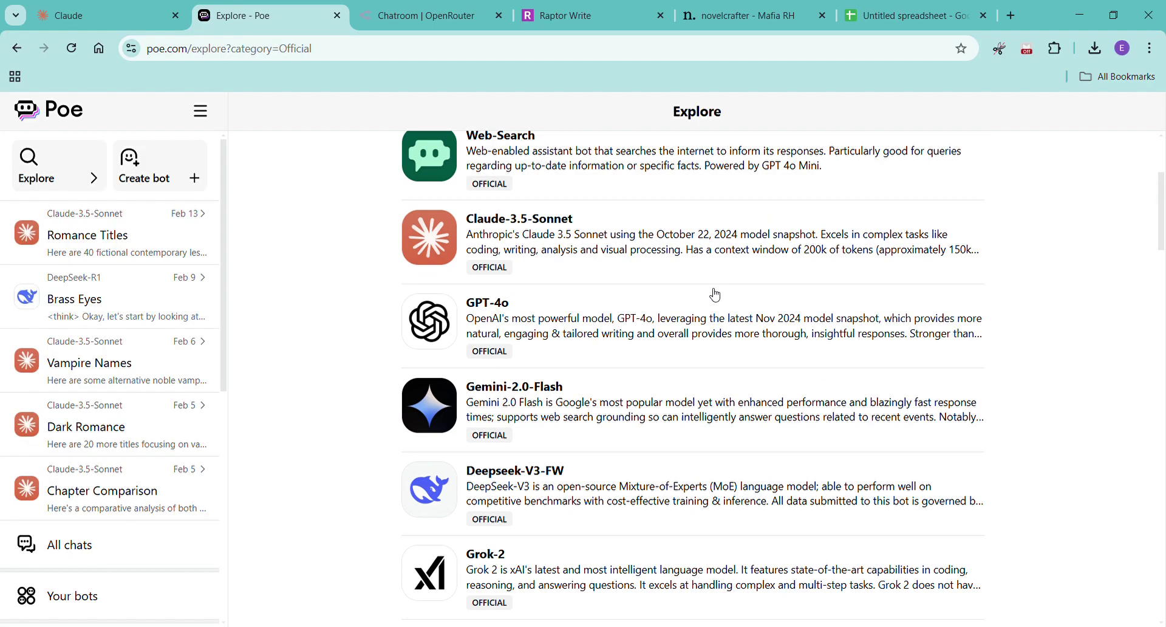
scroll(697, 307, "down", 20)
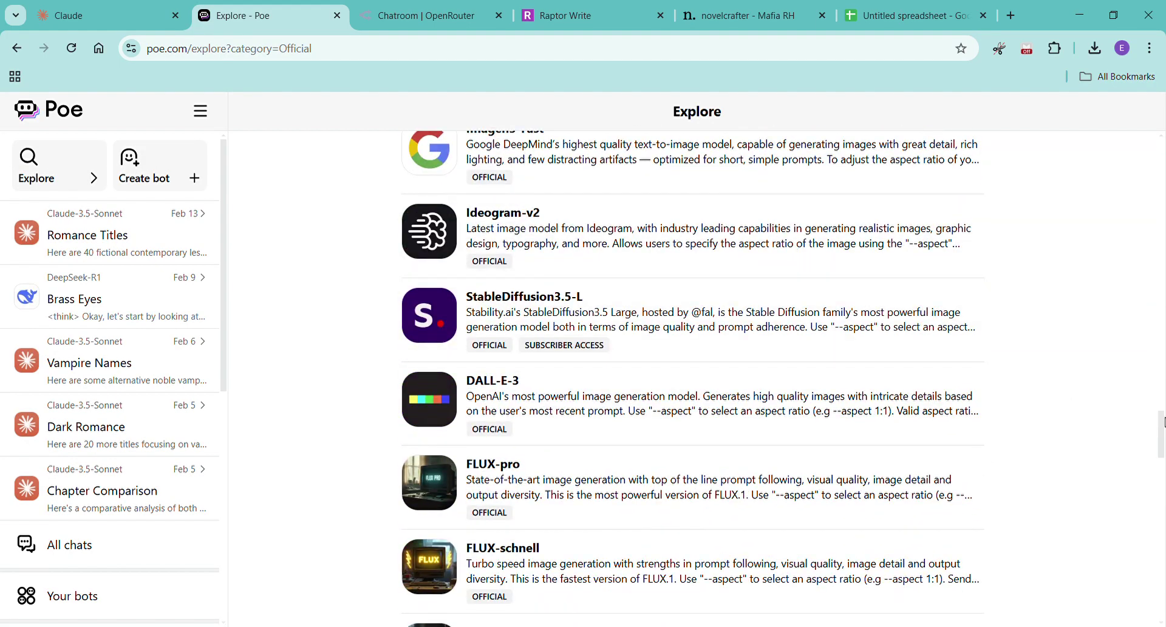
scroll(880, 398, "down", 20)
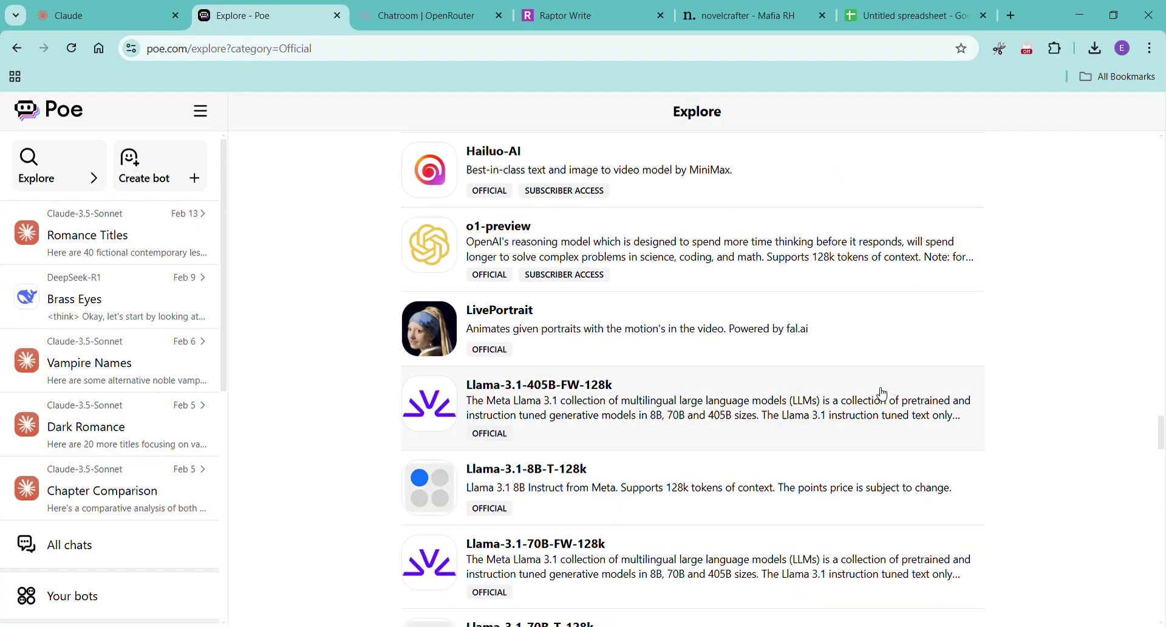
scroll(882, 394, "down", 6)
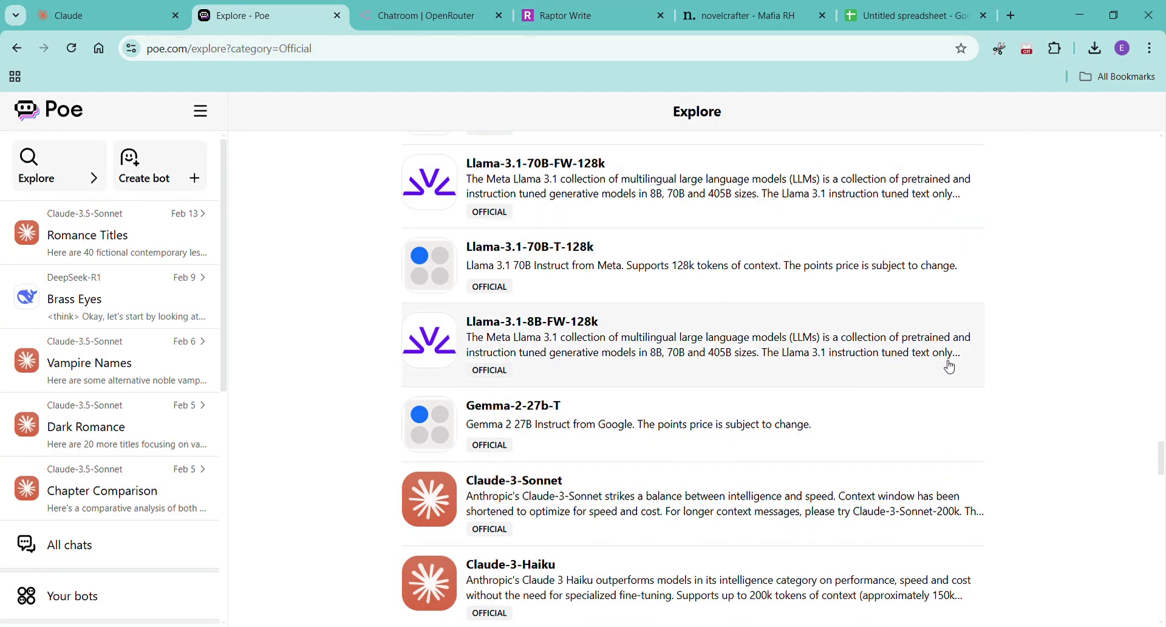
scroll(1012, 354, "down", 15)
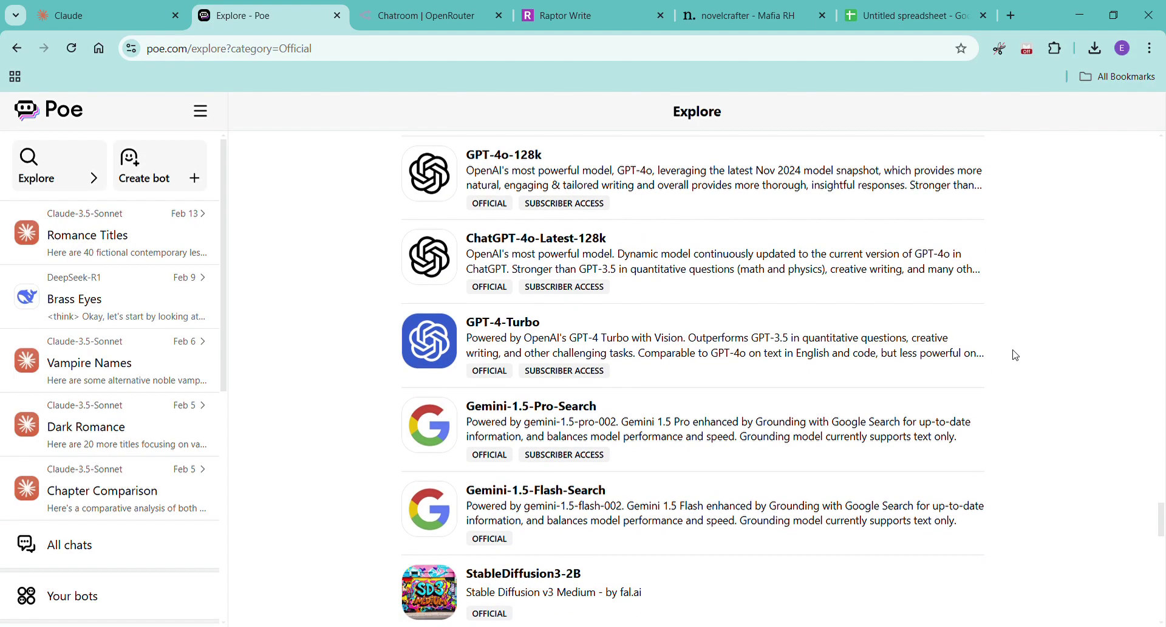
scroll(1015, 355, "down", 6)
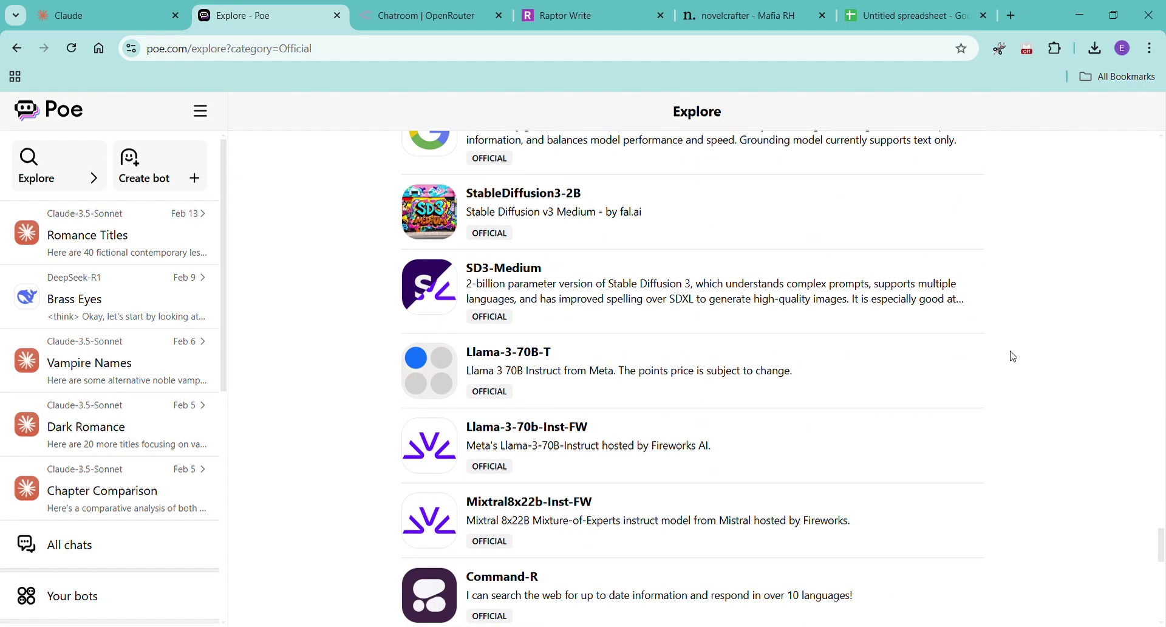
scroll(1016, 355, "down", 6)
scroll(1014, 357, "down", 4)
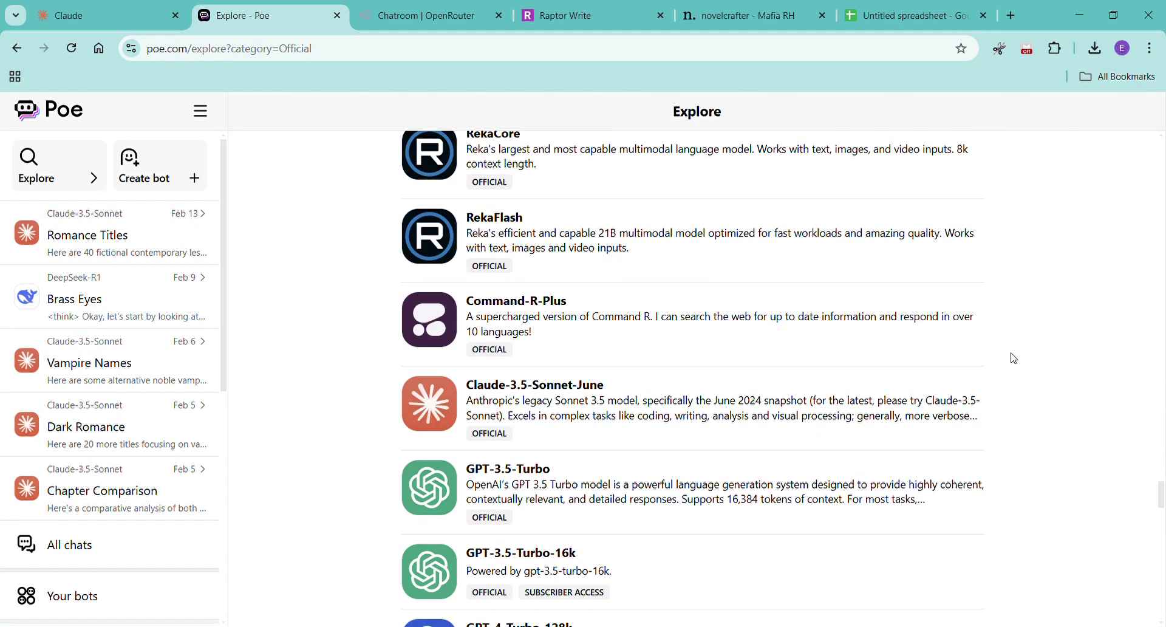
scroll(1014, 358, "down", 10)
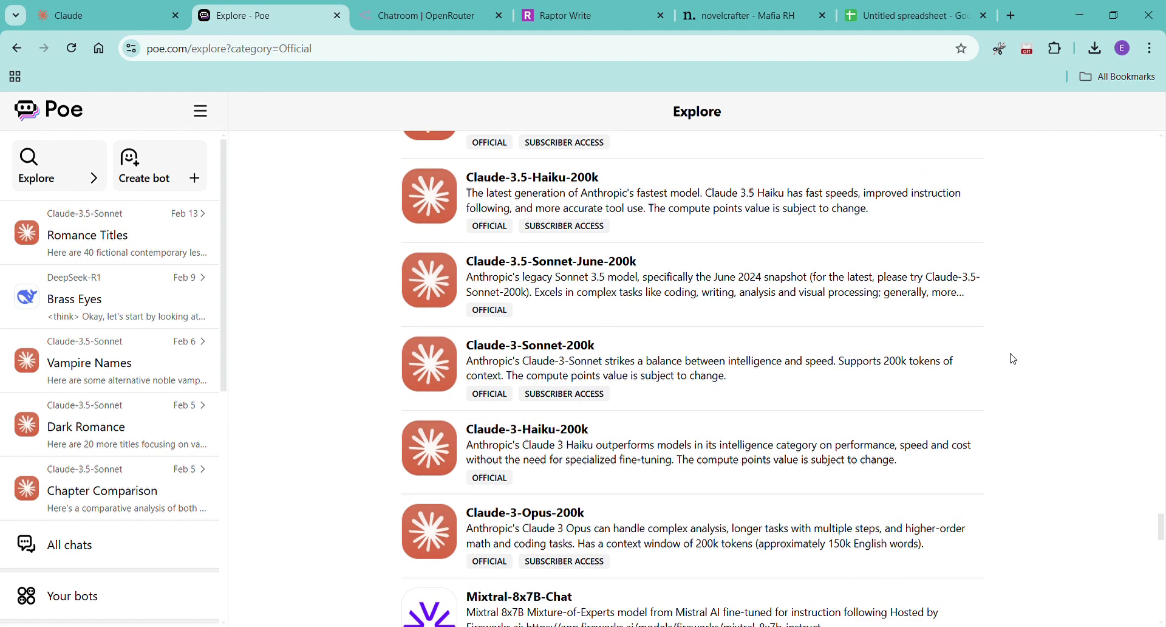
scroll(1014, 359, "down", 16)
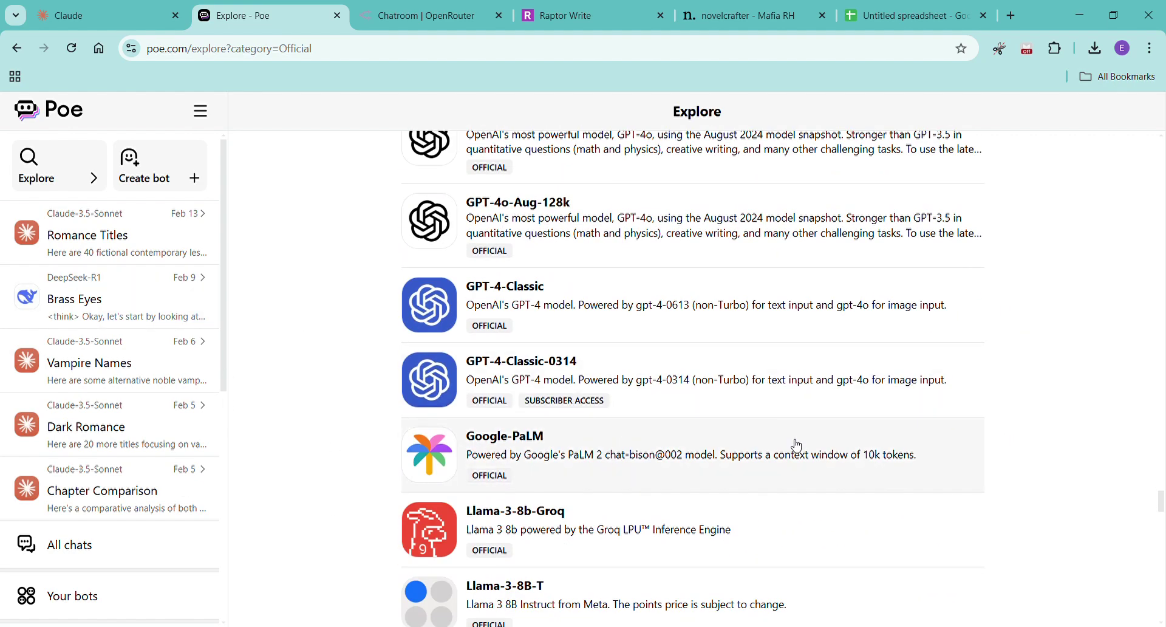
scroll(797, 446, "down", 20)
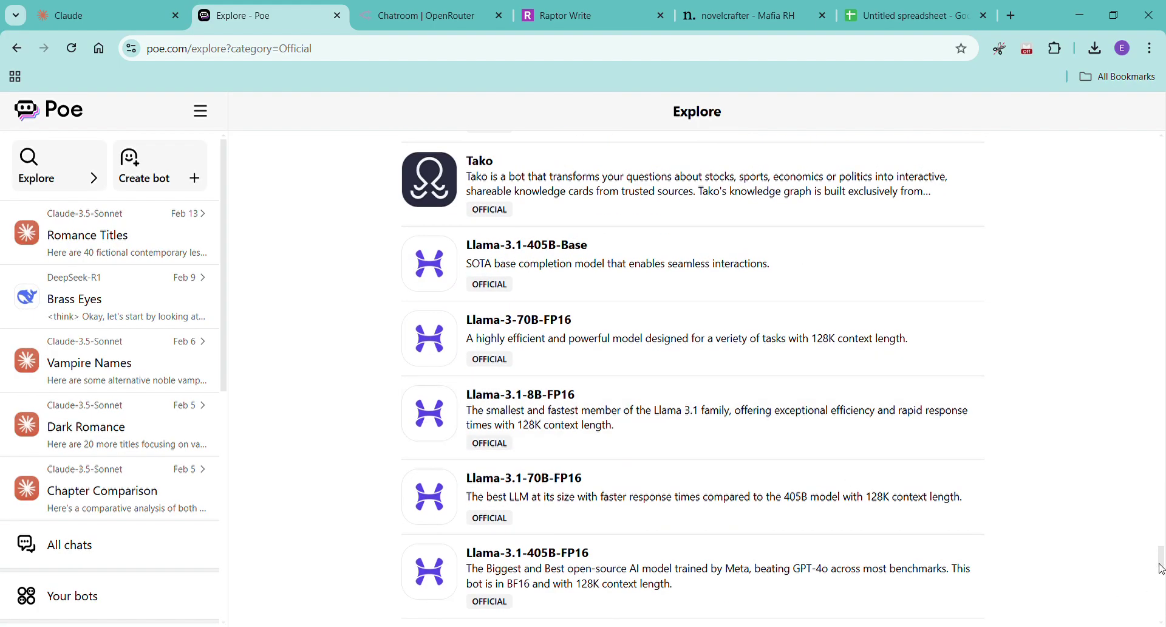
left_click_drag(1160, 565, 1161, 467)
scroll(1161, 468, "up", 15)
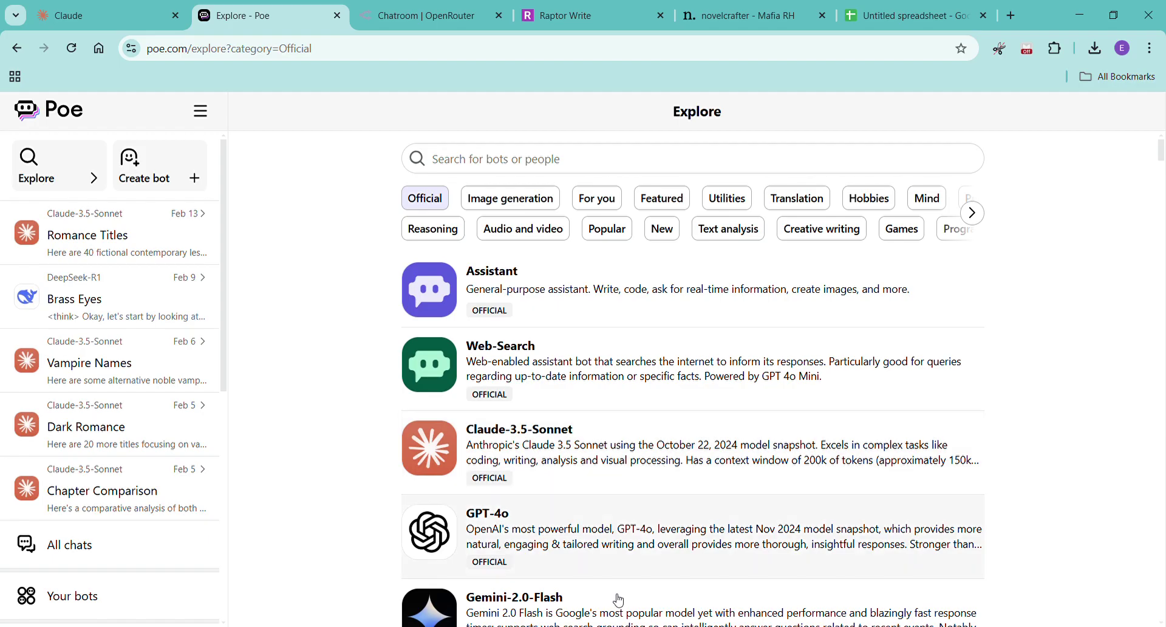
Message Claude-3.5-Sonnet about wanting to write a cozy fantasy novel with the genre's typical length, word count and chapter number
left_click(631, 446)
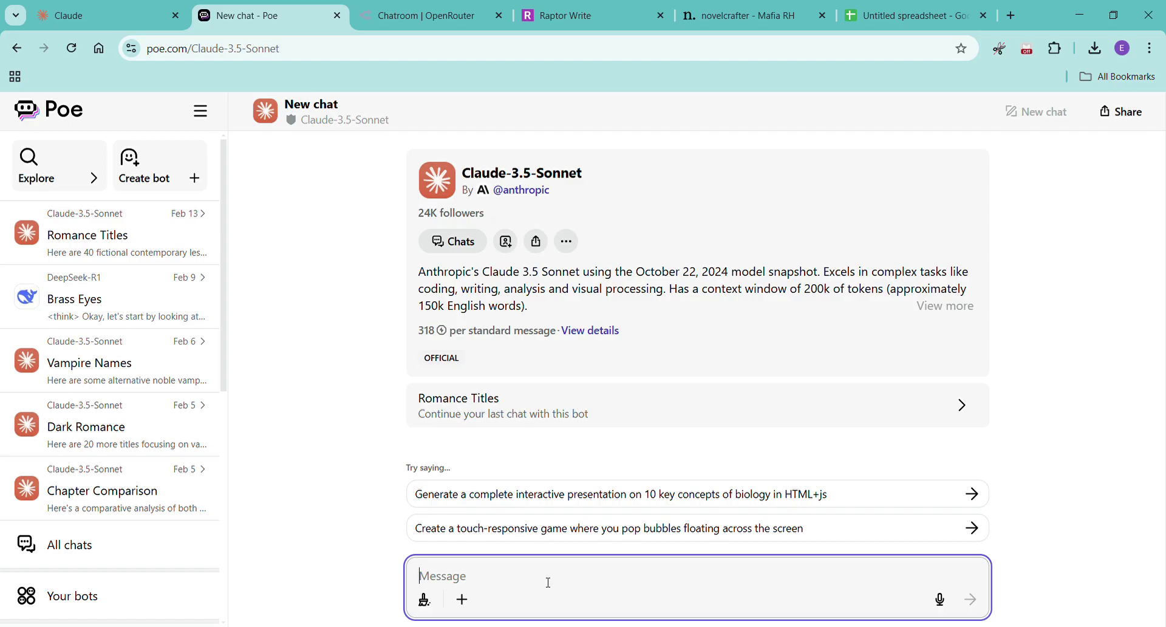
type("Hey ")
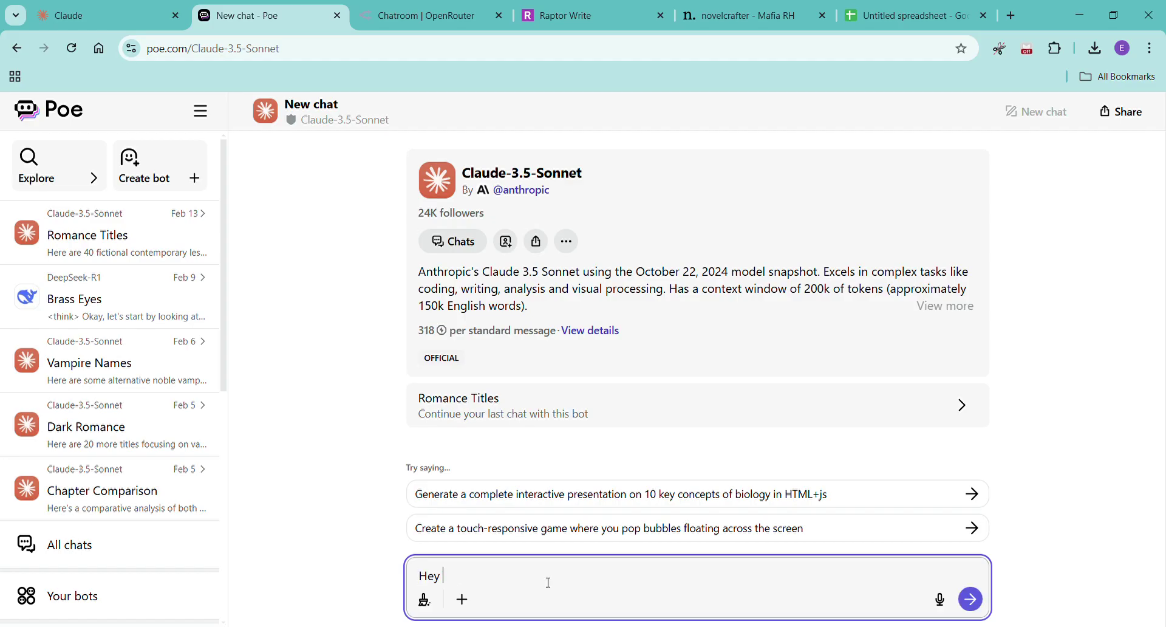
type("I want to write a fantasy novel, co")
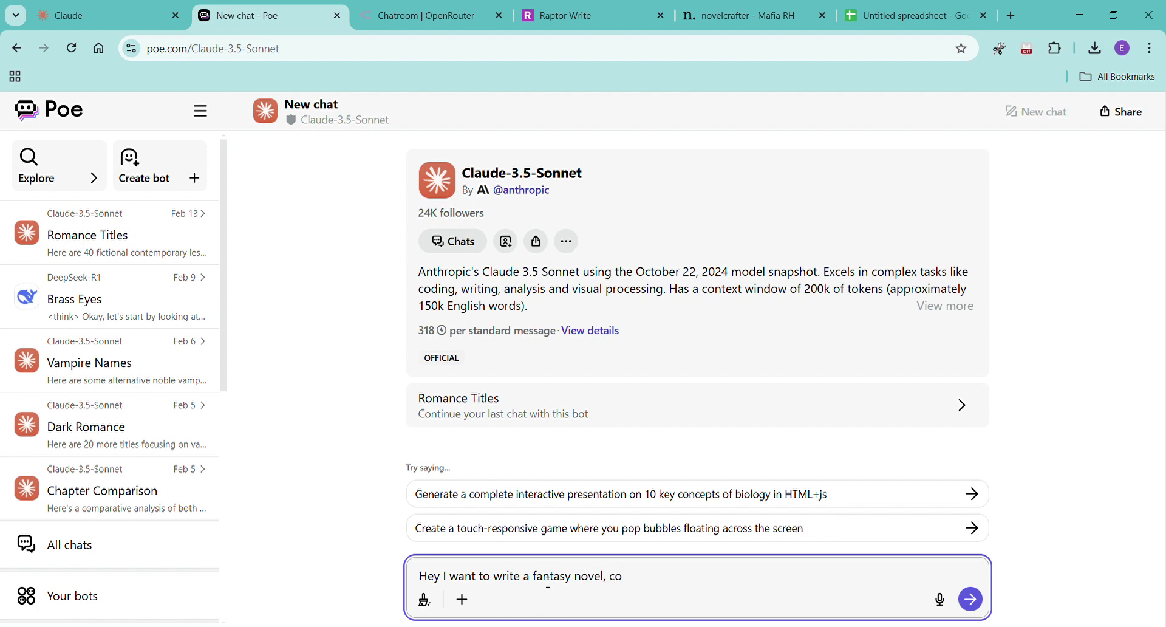
type("zy fantasy, and I need it in the ty")
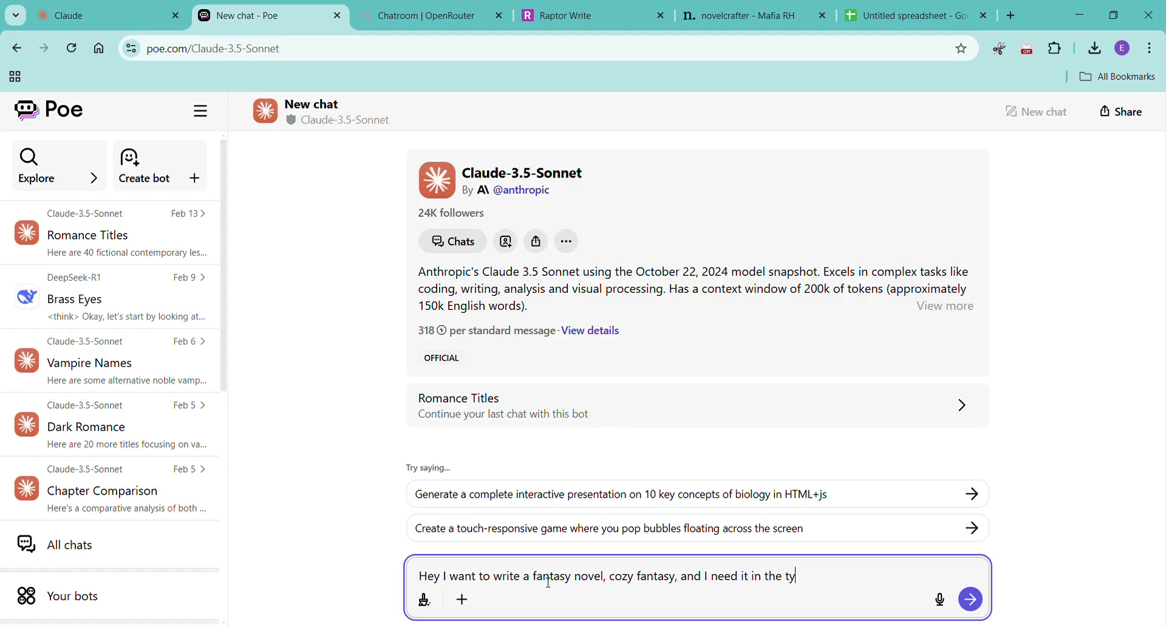
type("pical lenght of")
key("BackSpace")
key("BackSpace")
key("BackSpace")
key("BackSpace")
key("BackSpace")
type("th of the genre and the")
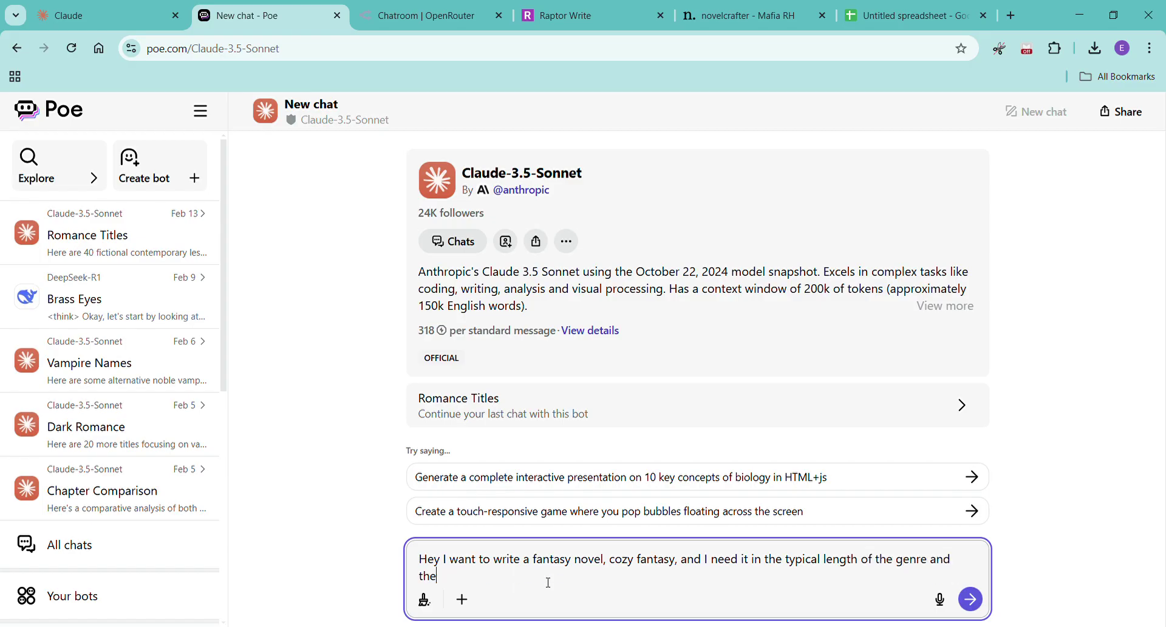
type(" typical worn")
type(" count")
type("and the typical")
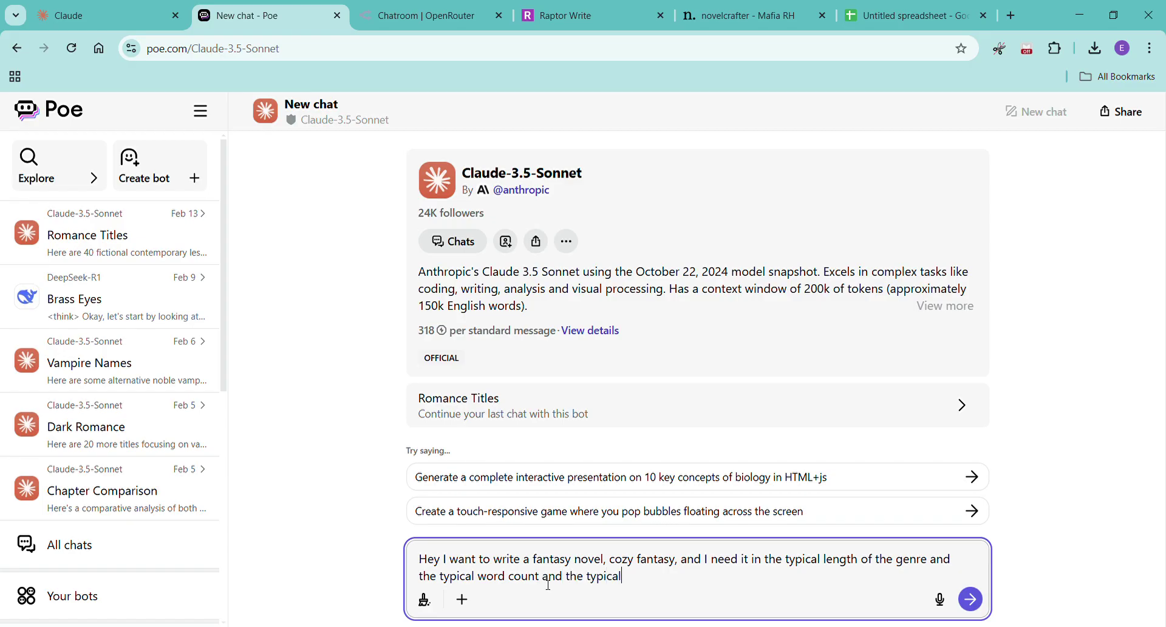
type(" chapter number.")
key("Return")
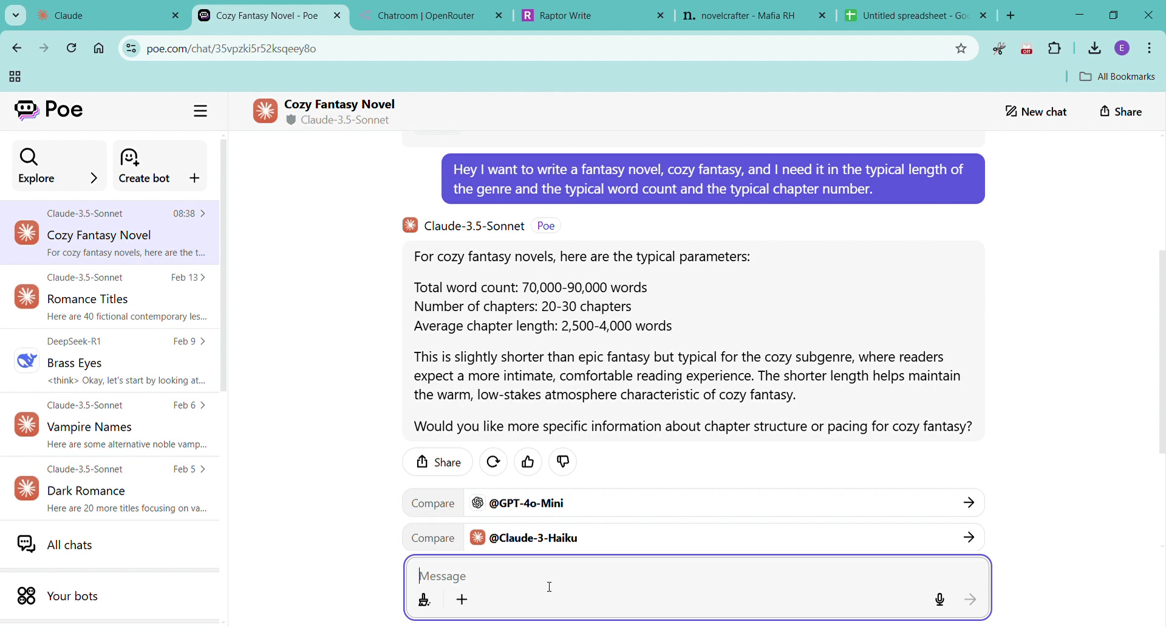
Send the follow-up message "thank you, now how about an outline" in the cozy fantasy chat
type("thank ")
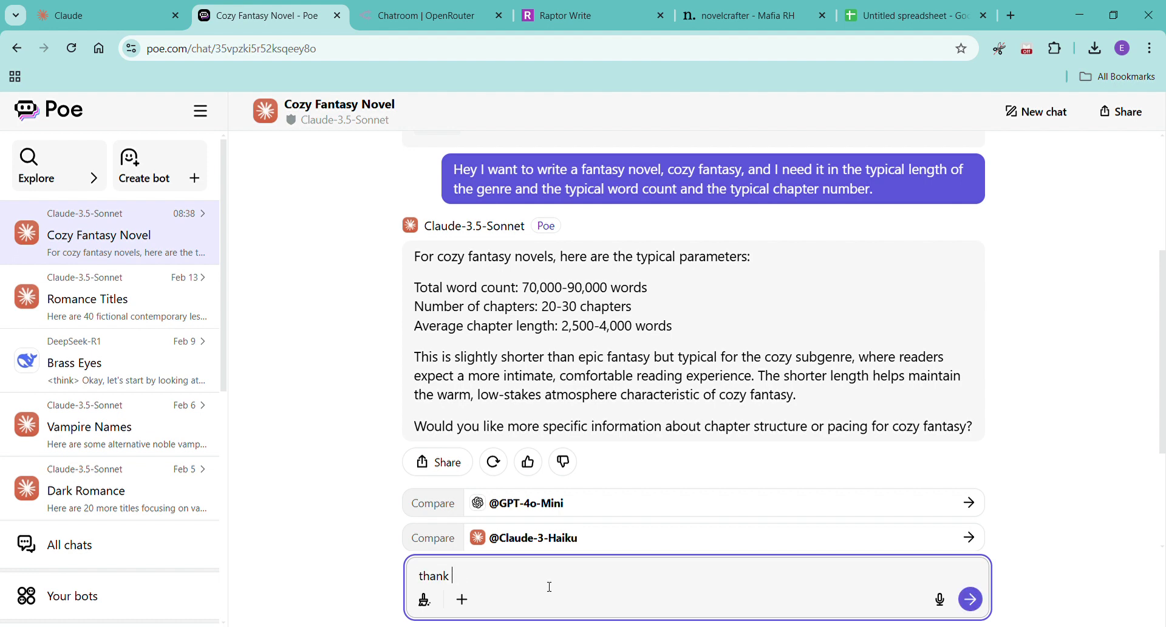
type("you, now about")
key("BackSpace")
key("BackSpace")
key("BackSpace")
key("BackSpace")
key("BackSpace")
key("BackSpace")
type("how about an outline")
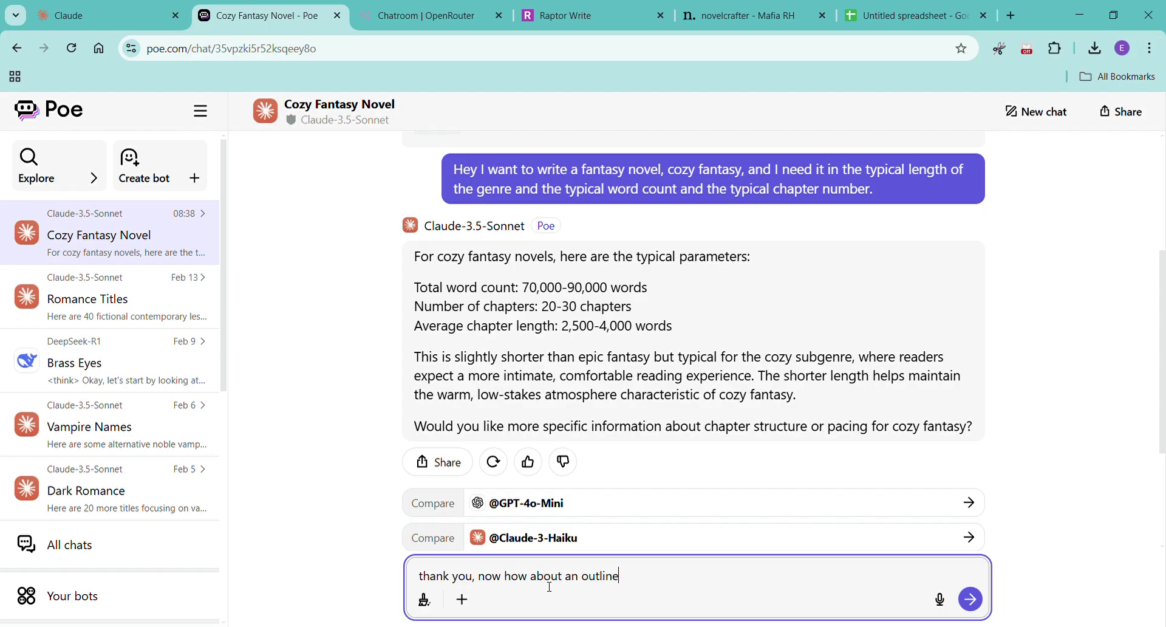
key("Return")
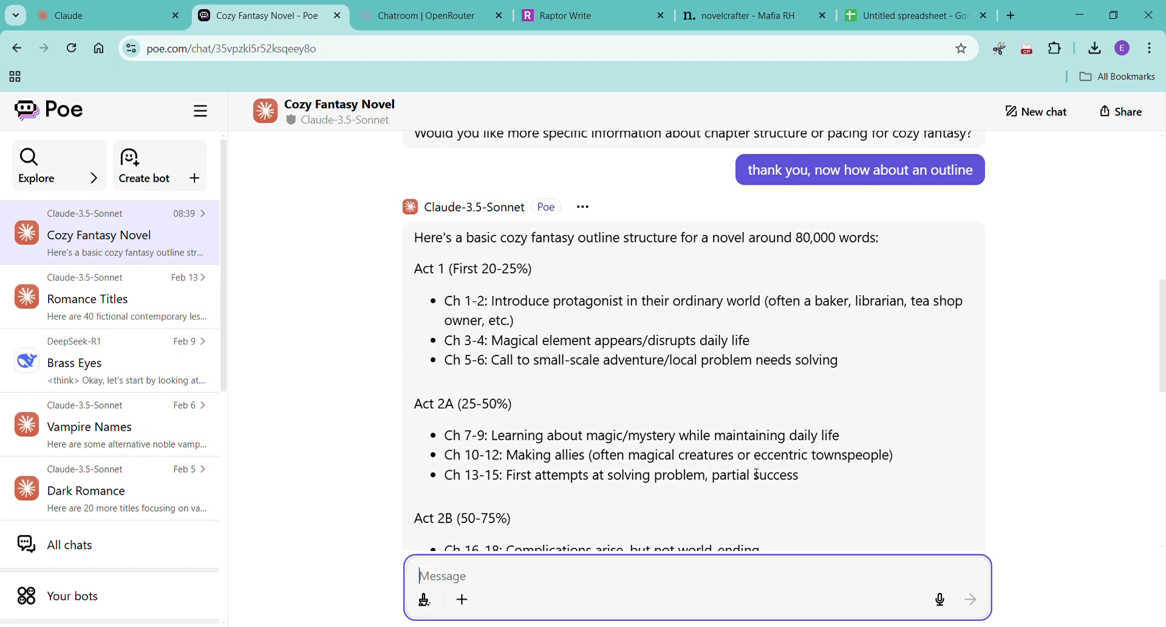
Review the outline and send the message "okay so let's create a plot based on that outline please"
scroll(950, 442, "down", 3)
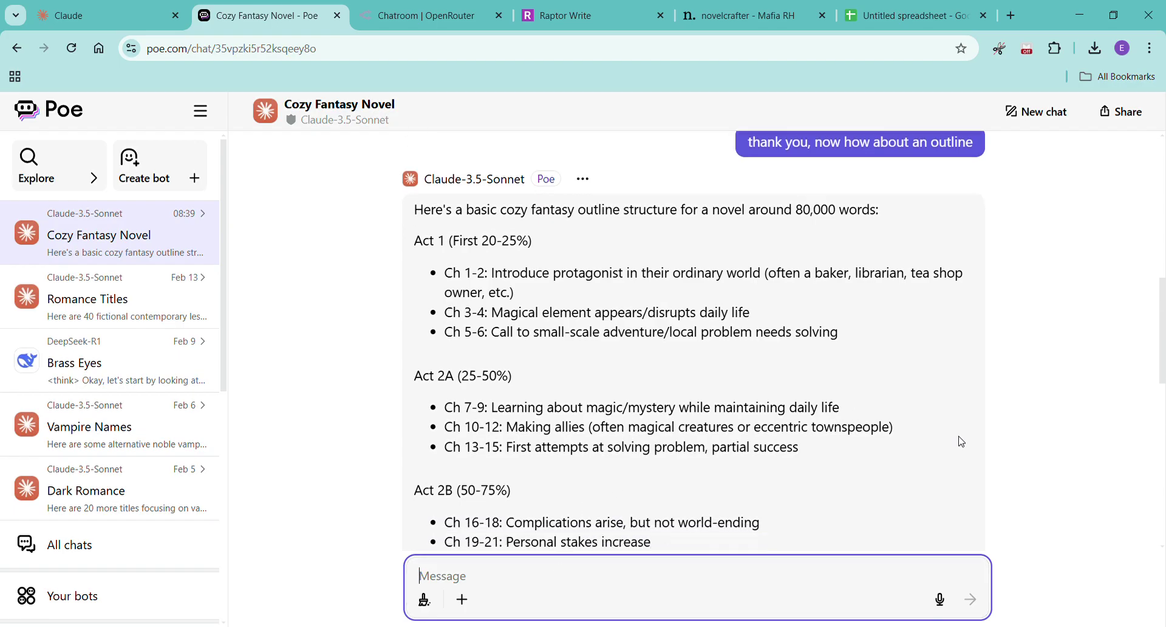
scroll(964, 442, "down", 5)
scroll(965, 441, "up", 2)
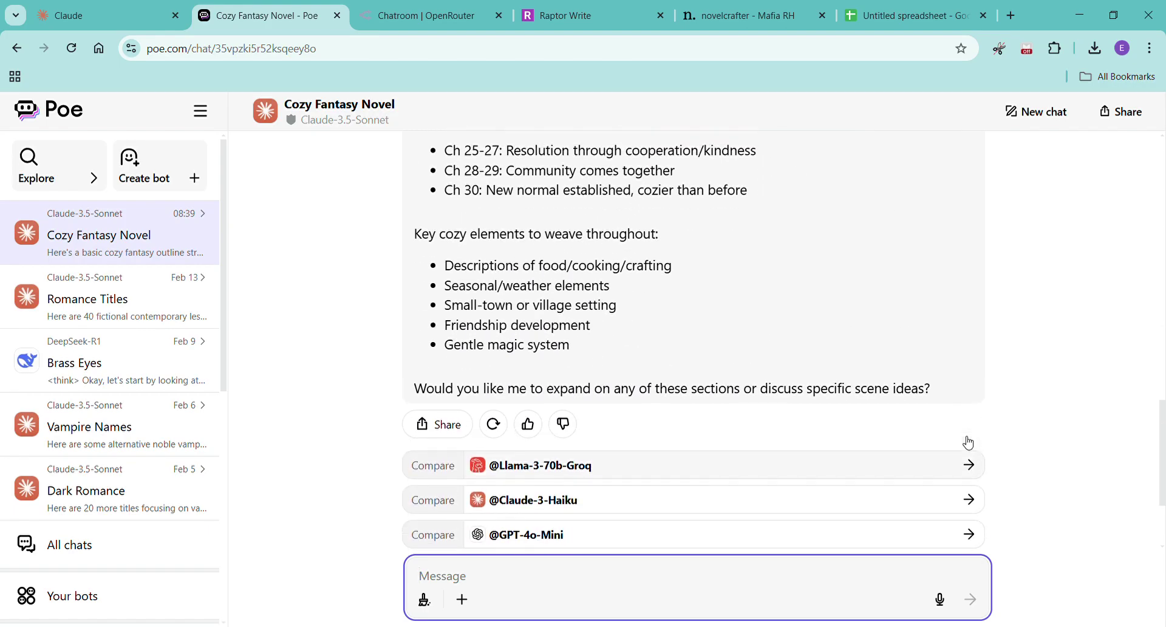
scroll(965, 443, "up", 3)
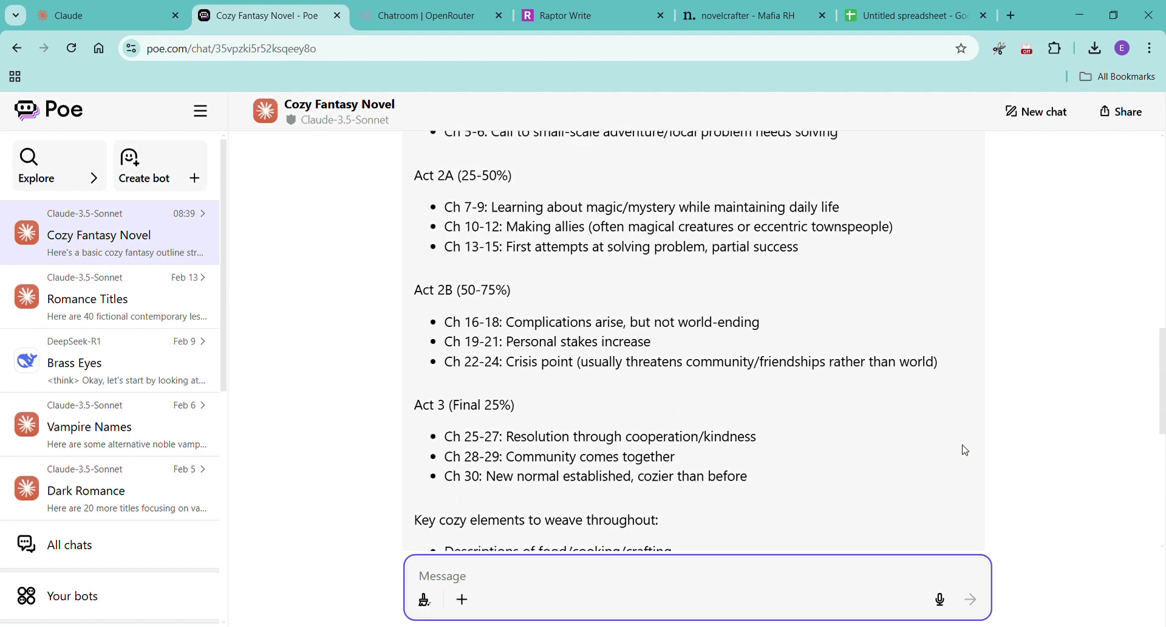
left_click(748, 573)
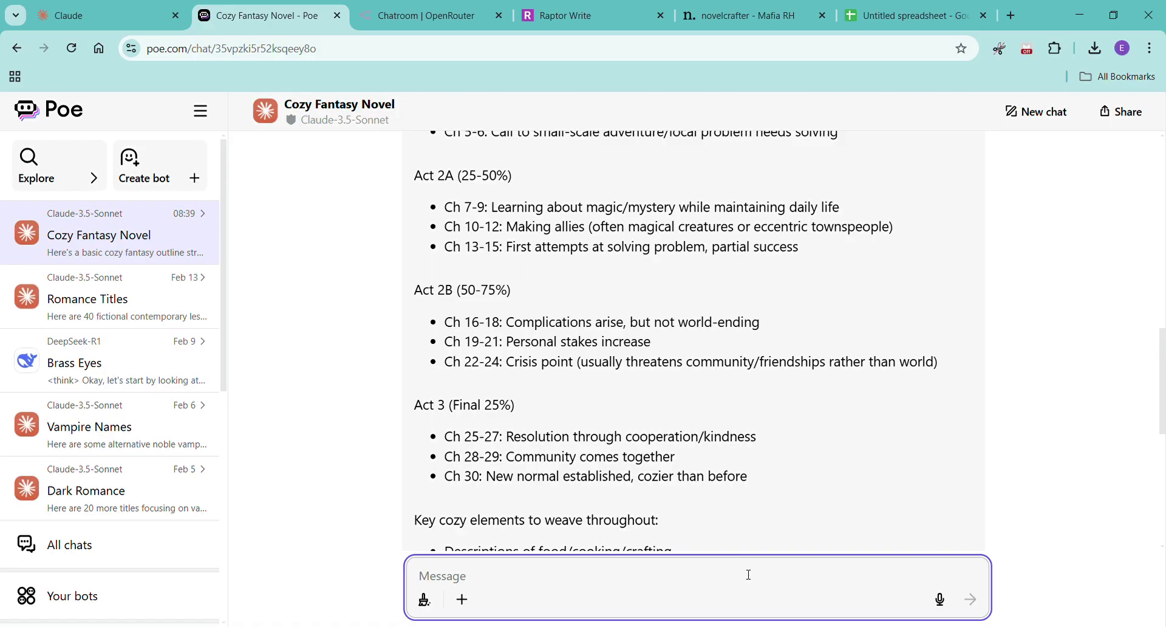
scroll(844, 483, "down", 5)
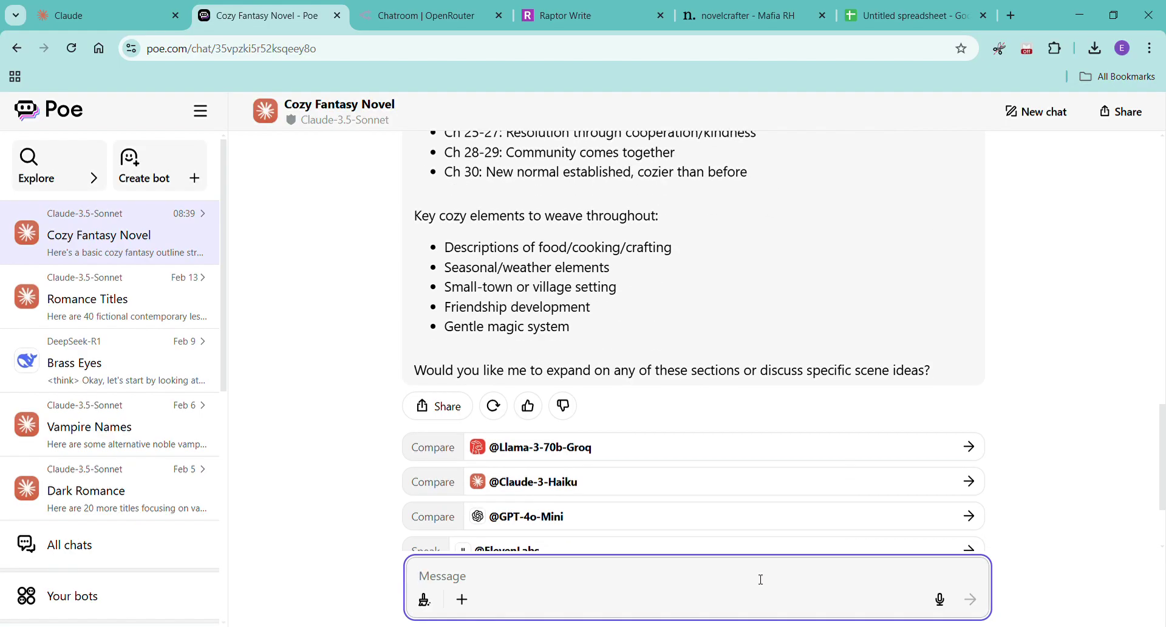
type("ok")
key("BackSpace")
key("BackSpace")
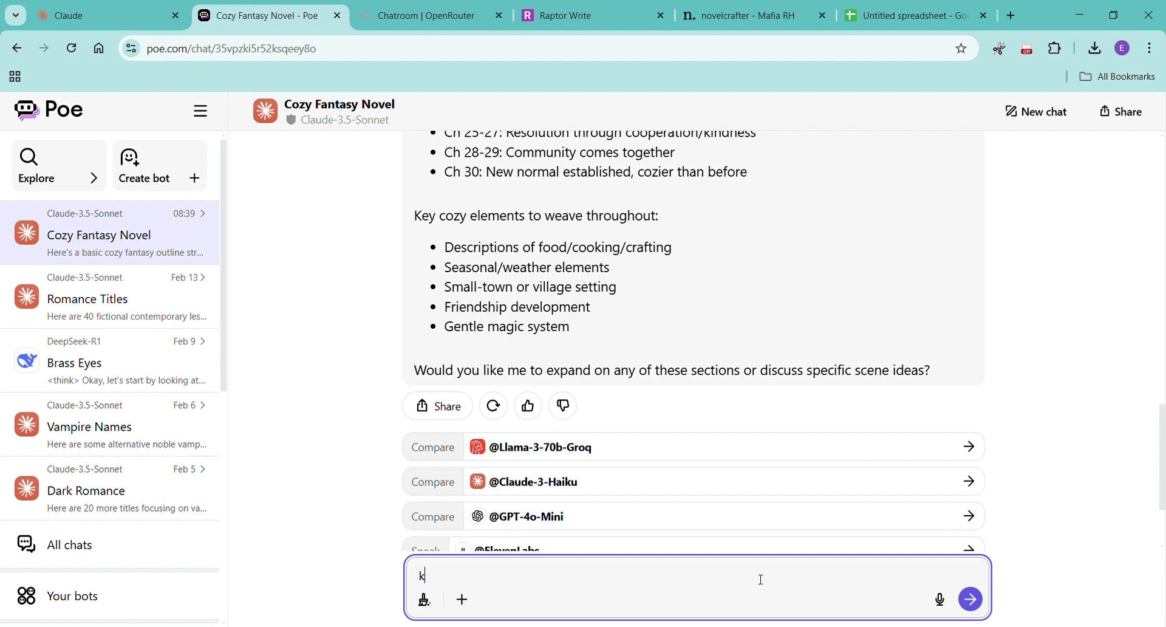
type("okay so let's create a plot ")
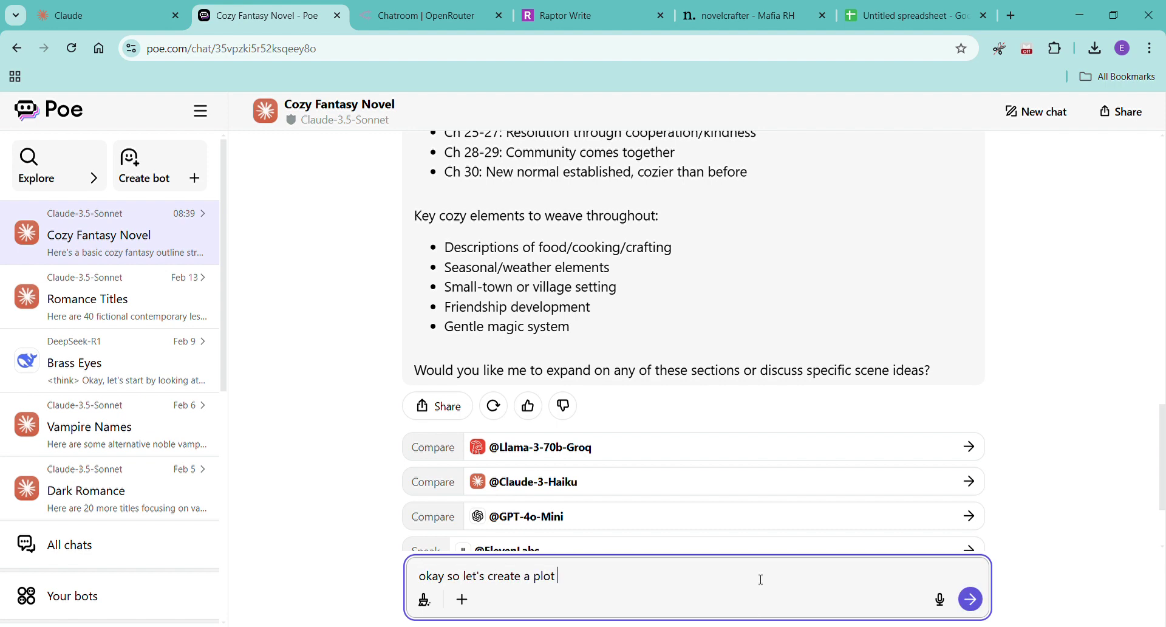
type("based on that outline please")
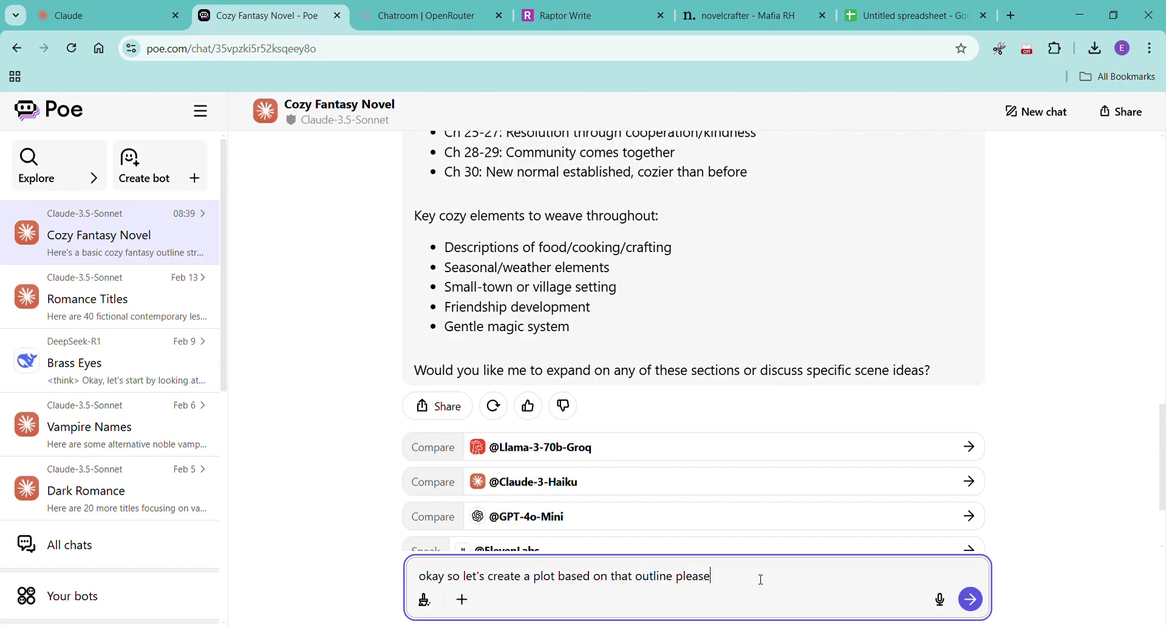
key("Return")
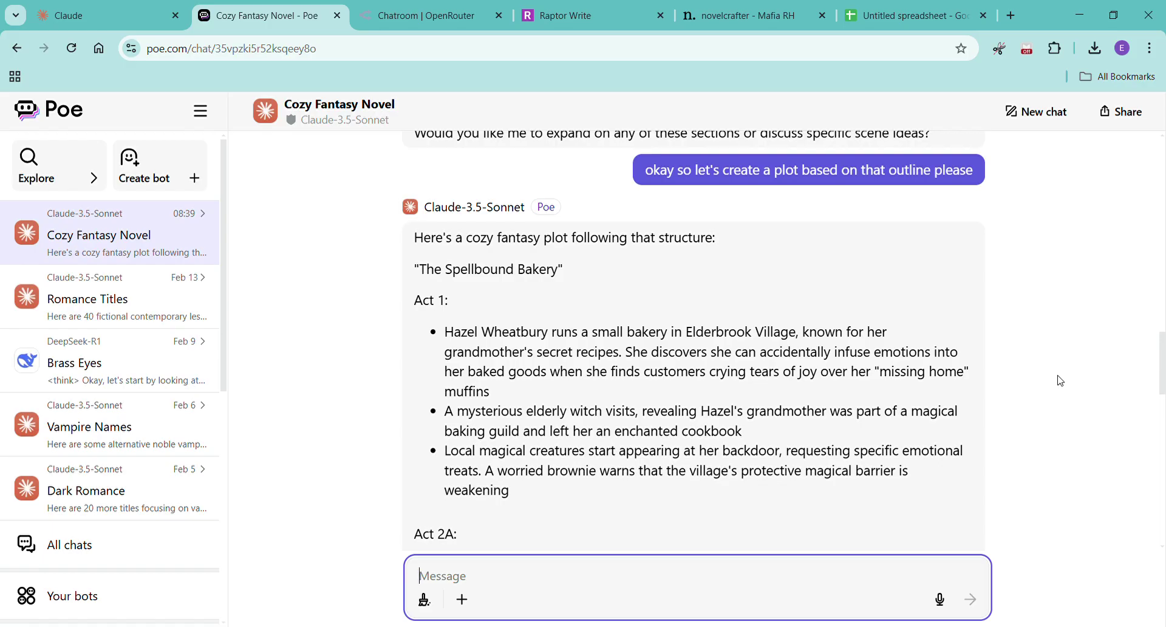
Read through the plot and send "adorable, let's start the first chapter, please give me the entire chapter in one message"
scroll(1060, 380, "down", 4)
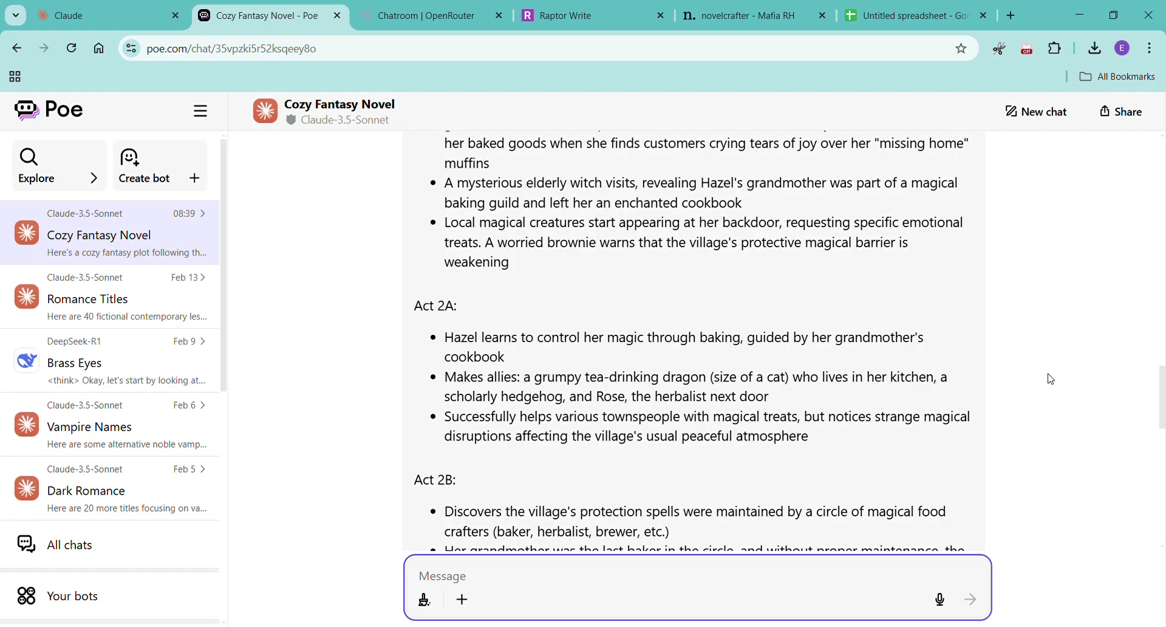
scroll(1051, 379, "down", 1)
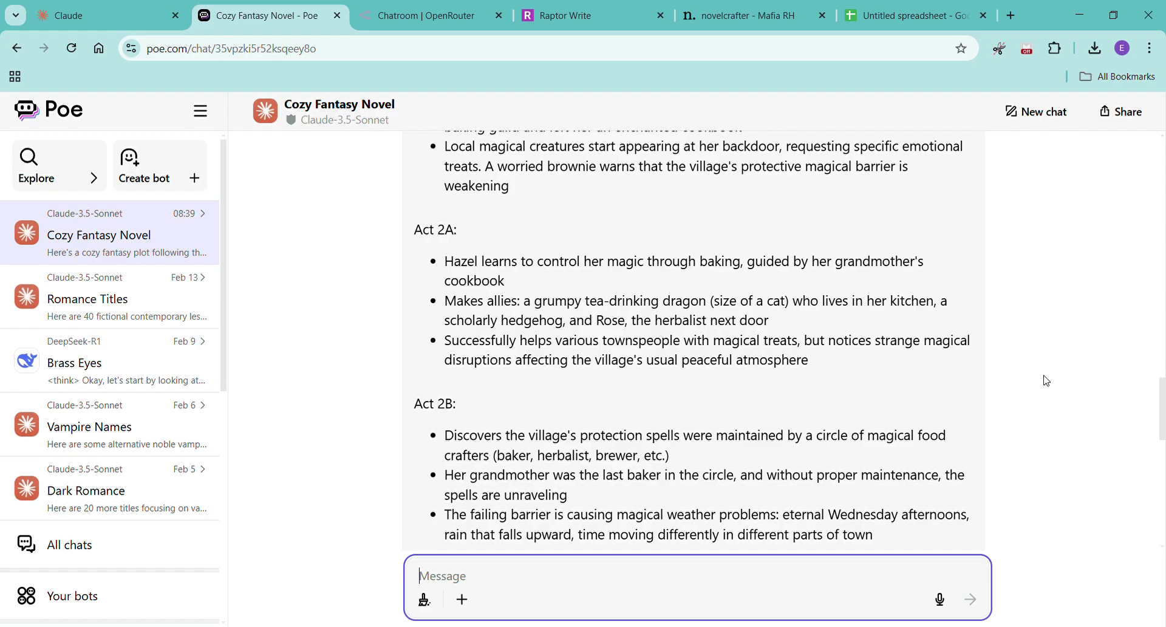
scroll(1046, 382, "down", 3)
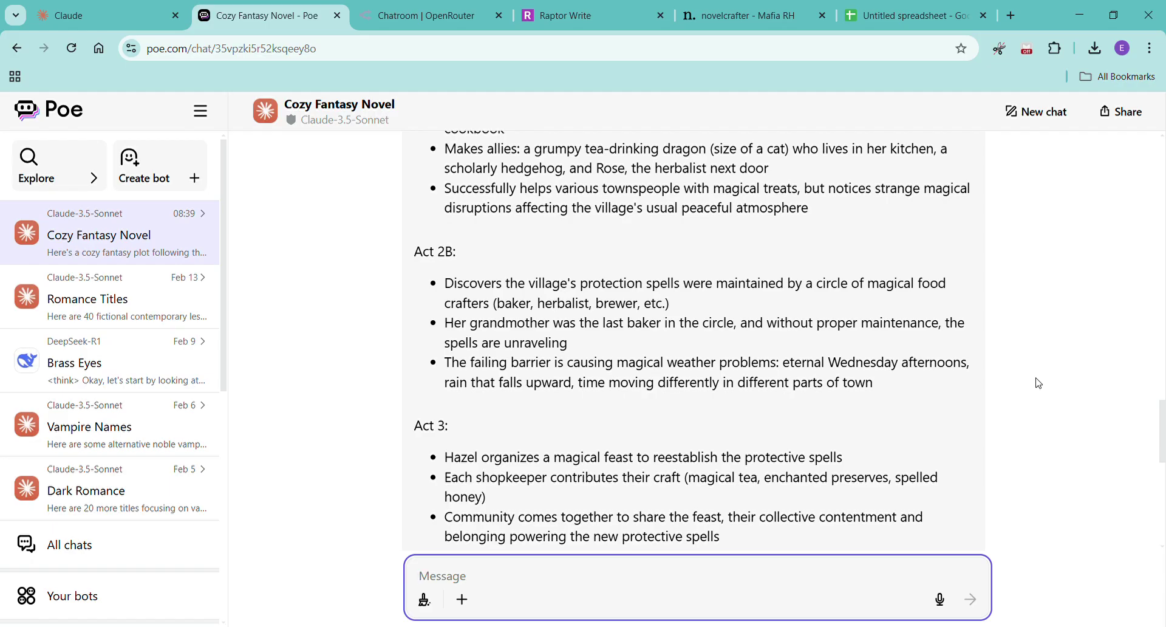
scroll(1039, 385, "down", 3)
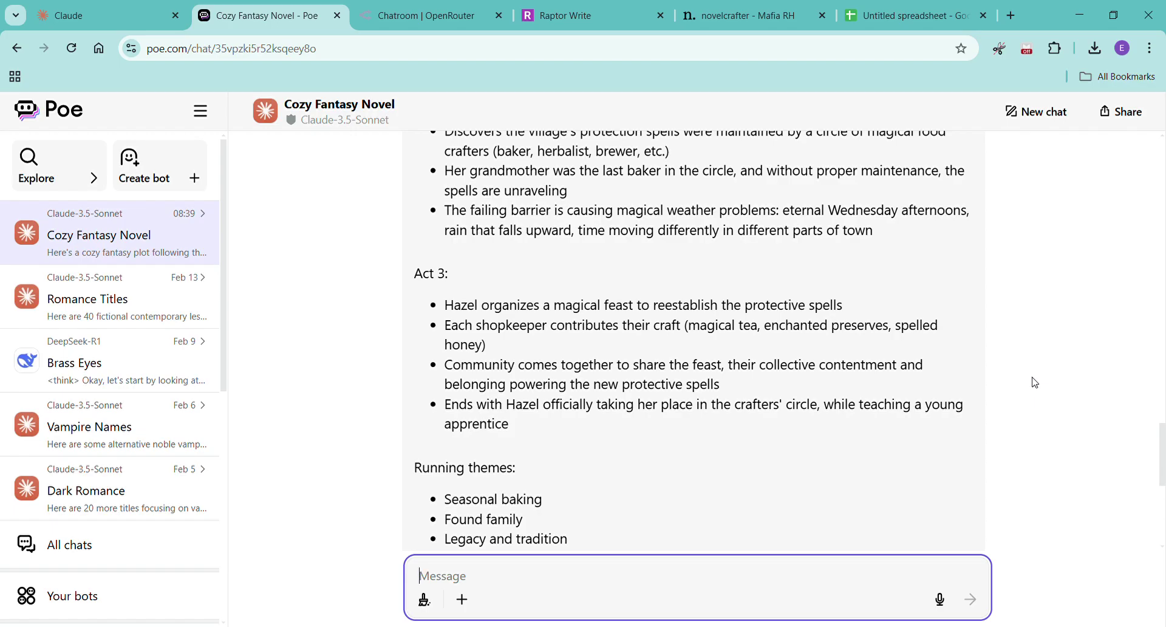
scroll(1035, 383, "down", 5)
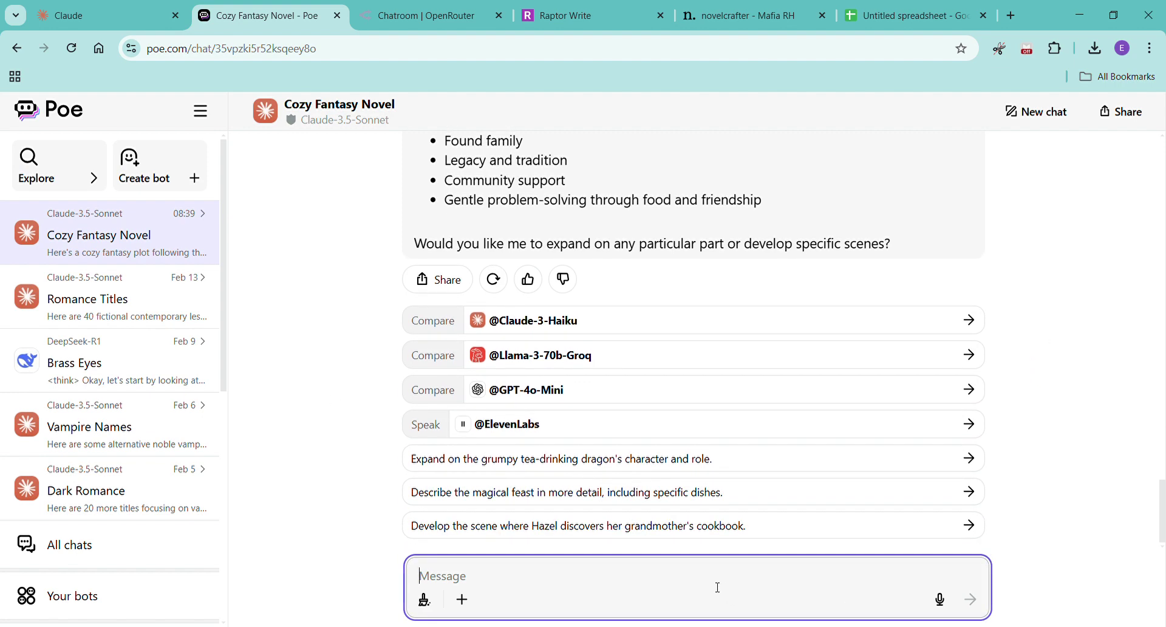
type("ado")
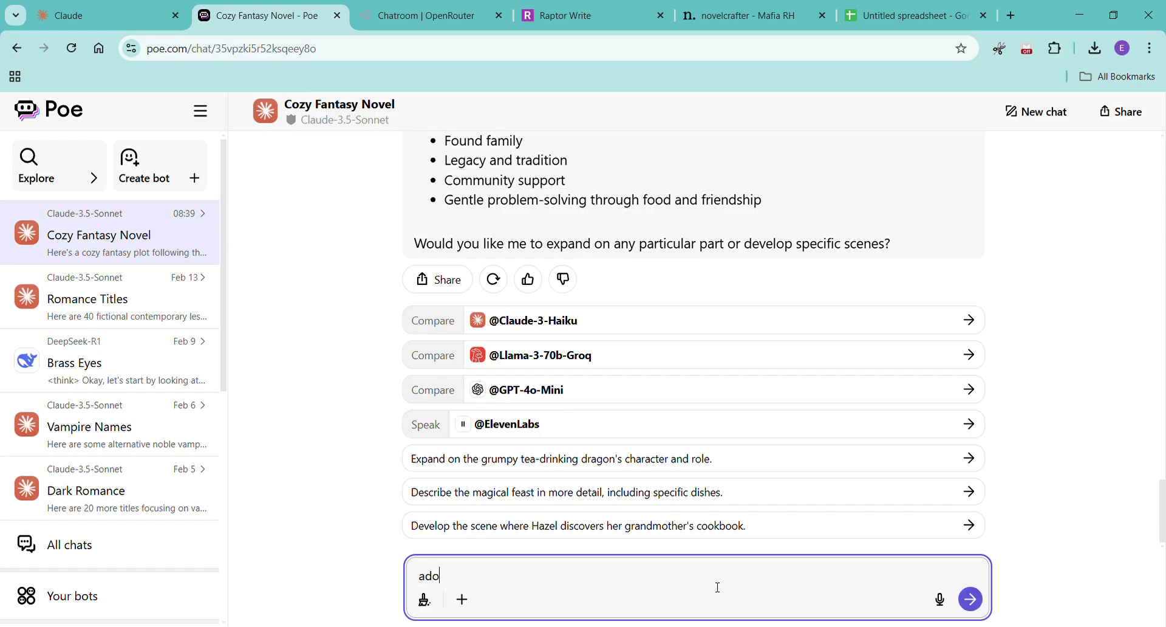
type("rable, let's start the first chapter, ")
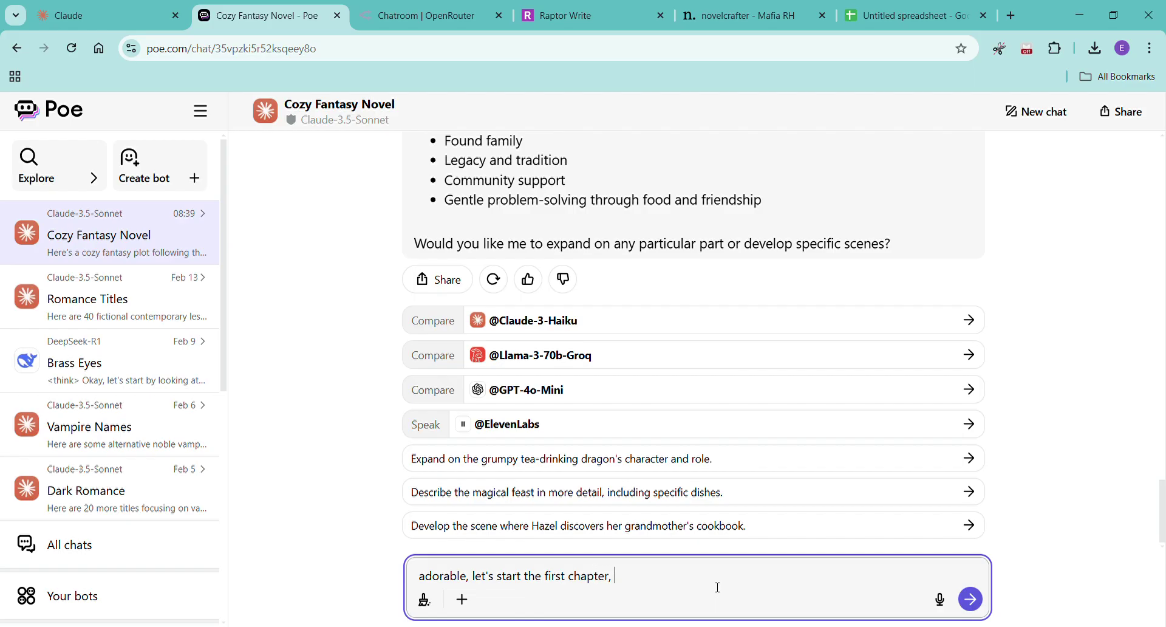
type("please give me the enit")
type("re")
key("BackSpace")
key("BackSpace")
key("BackSpace")
key("BackSpace")
type("tire chapter in one ")
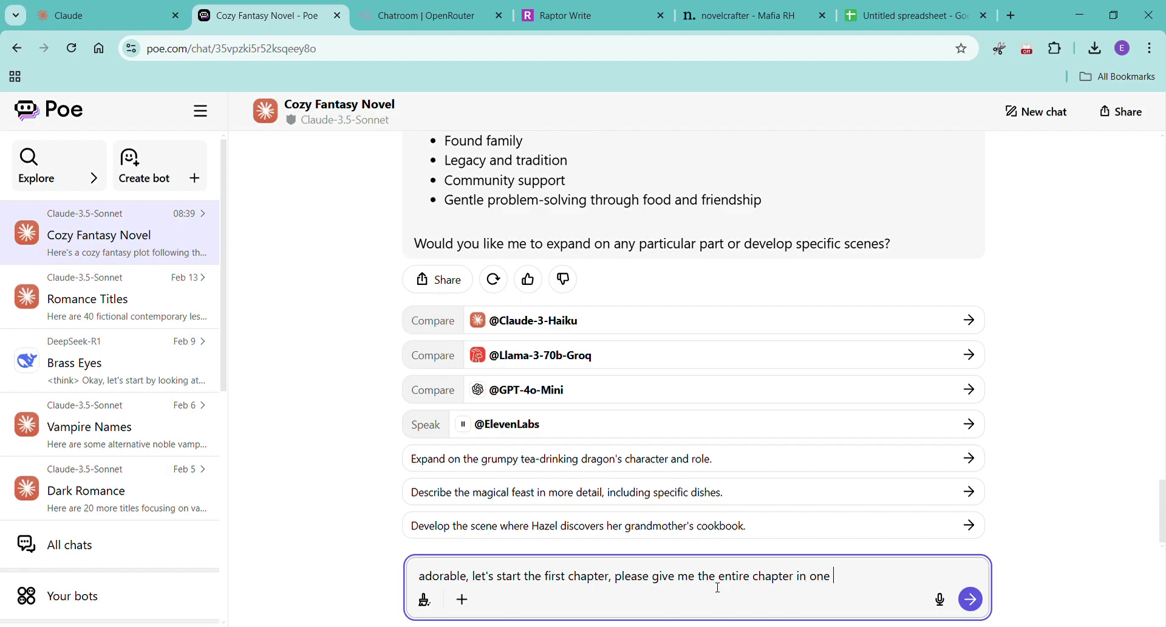
type("message")
key("Return")
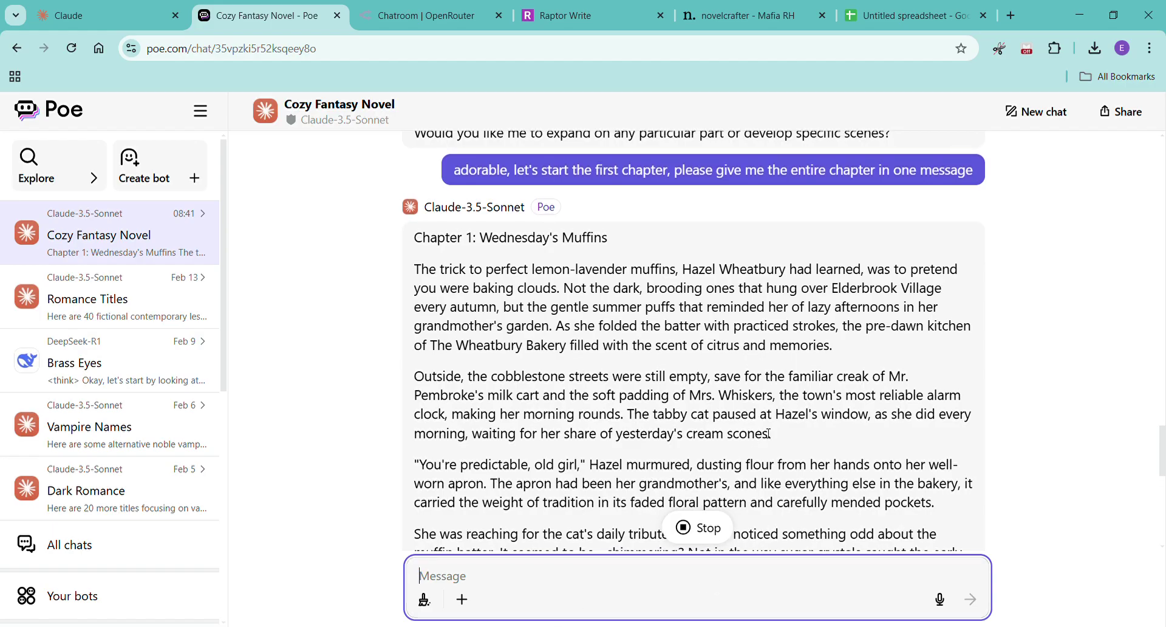
Skim Chapter 1 to its end and send the suggested reply "Yes, please continue with Chapter 2."
scroll(903, 383, "down", 4)
scroll(905, 383, "down", 4)
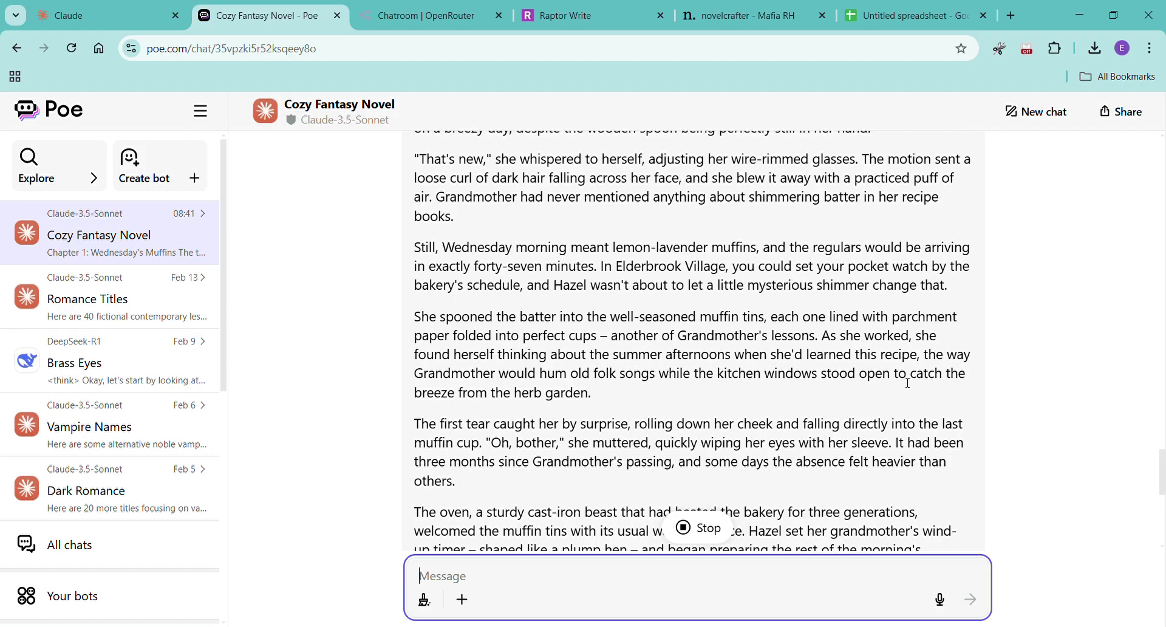
scroll(907, 381, "down", 3)
scroll(917, 375, "down", 7)
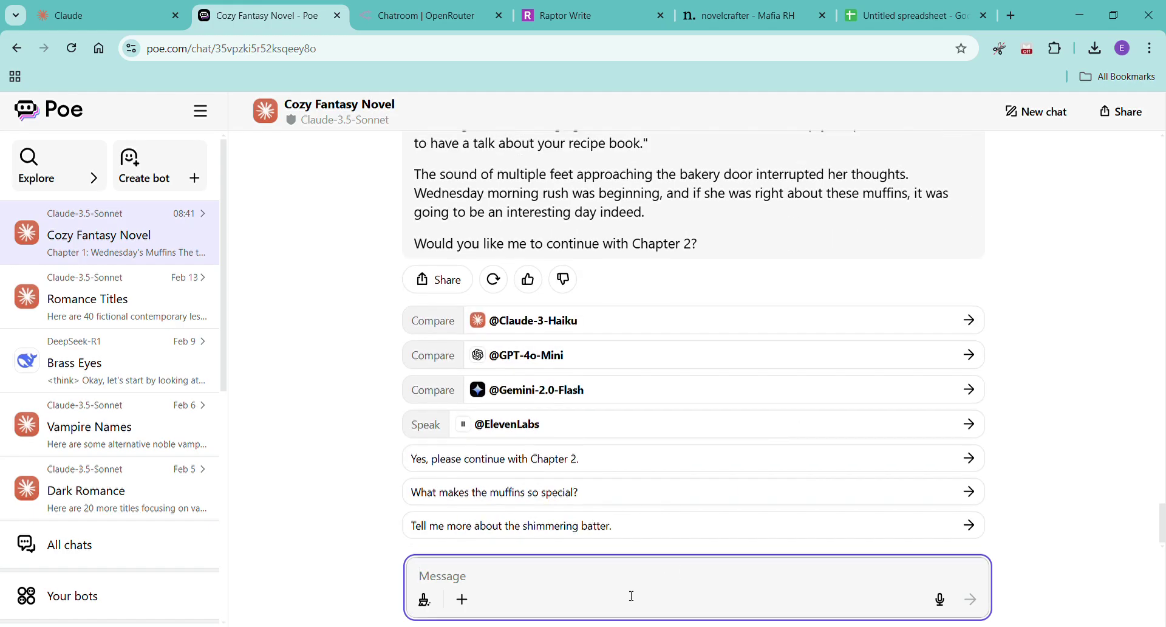
left_click(513, 459)
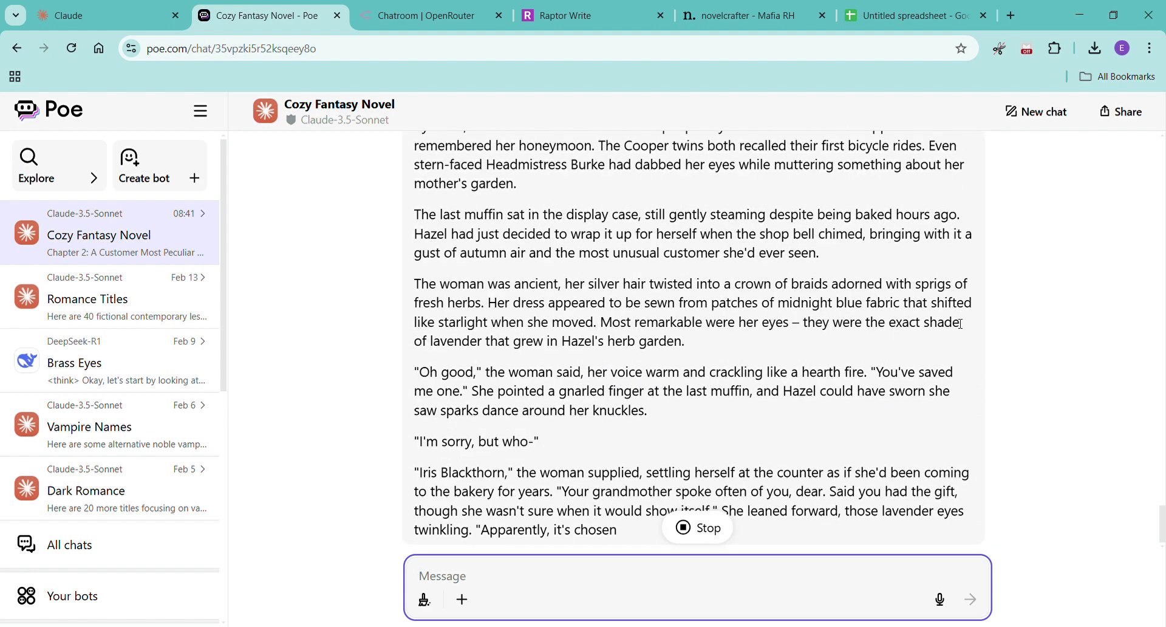
Look through Chapter 2 and reply "yes" to the offer to continue with Chapter 3
scroll(960, 322, "up", 5)
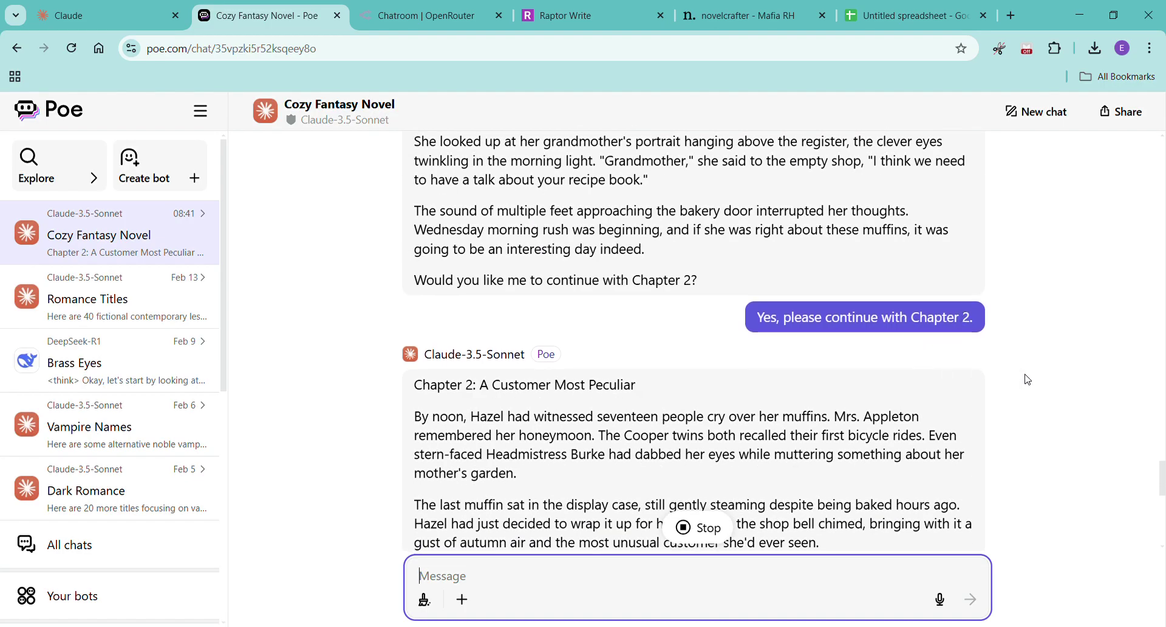
scroll(1009, 331, "down", 10)
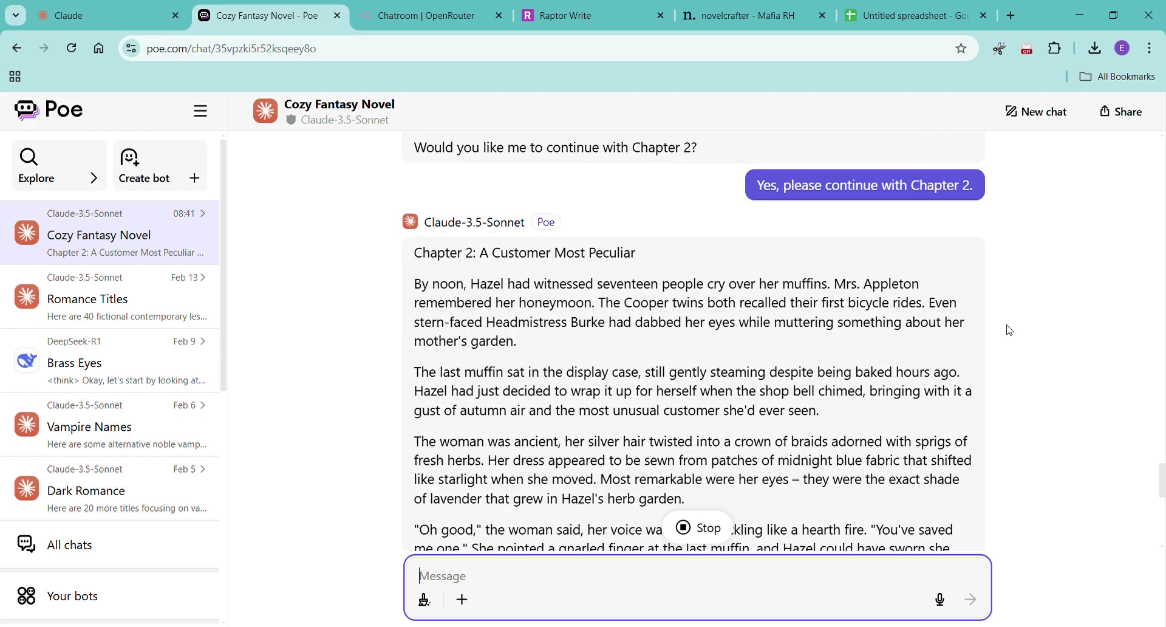
scroll(1009, 331, "down", 3)
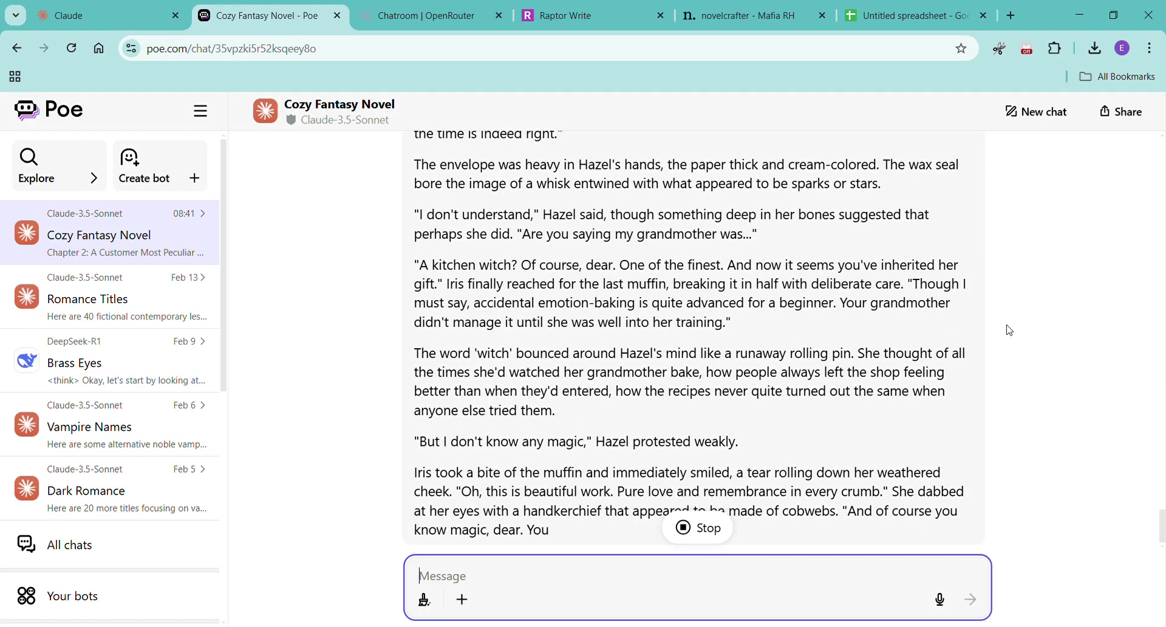
scroll(1009, 333, "down", 1)
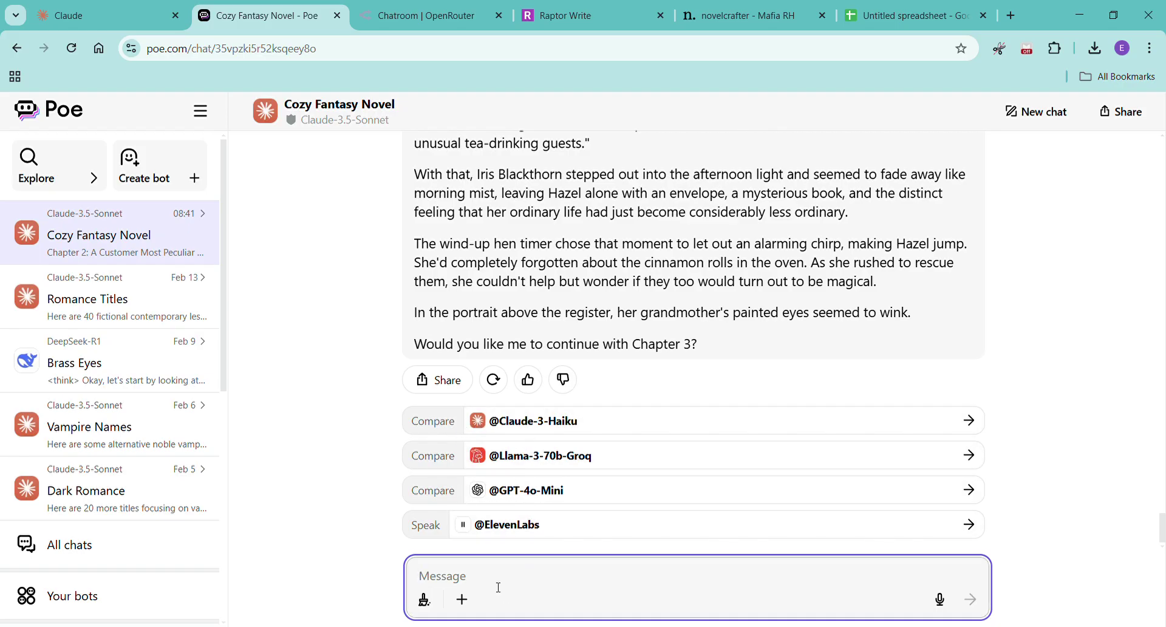
type("yes")
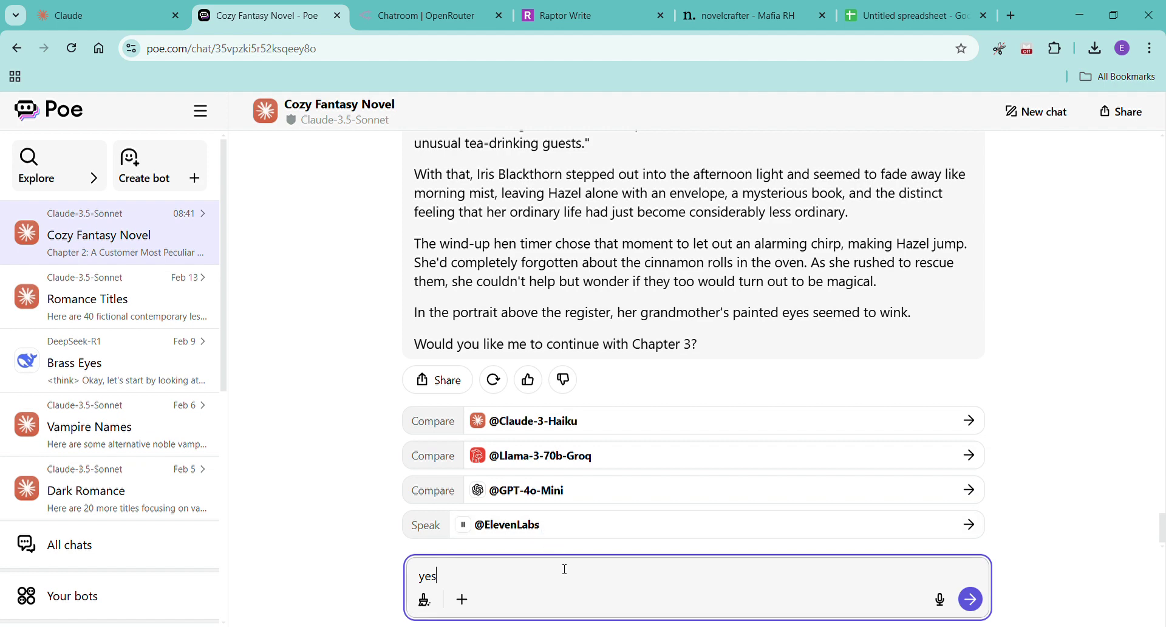
key("Return")
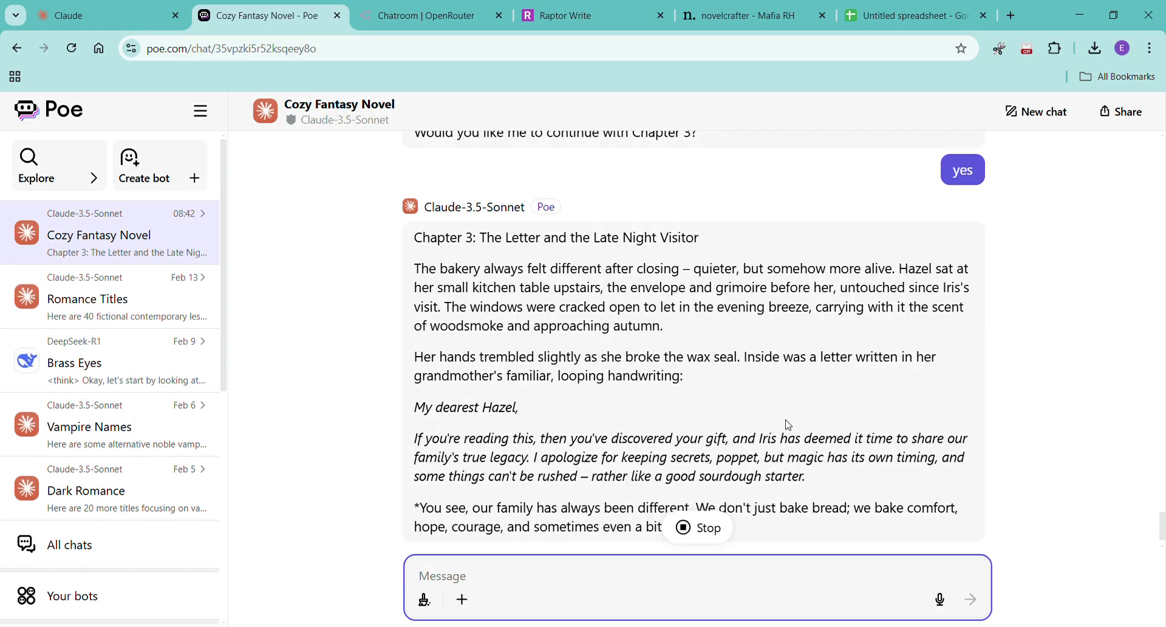
Look over Chapter 3, reply "yes" to request Chapter 4, and dismiss the subscription offer
scroll(796, 413, "down", 1)
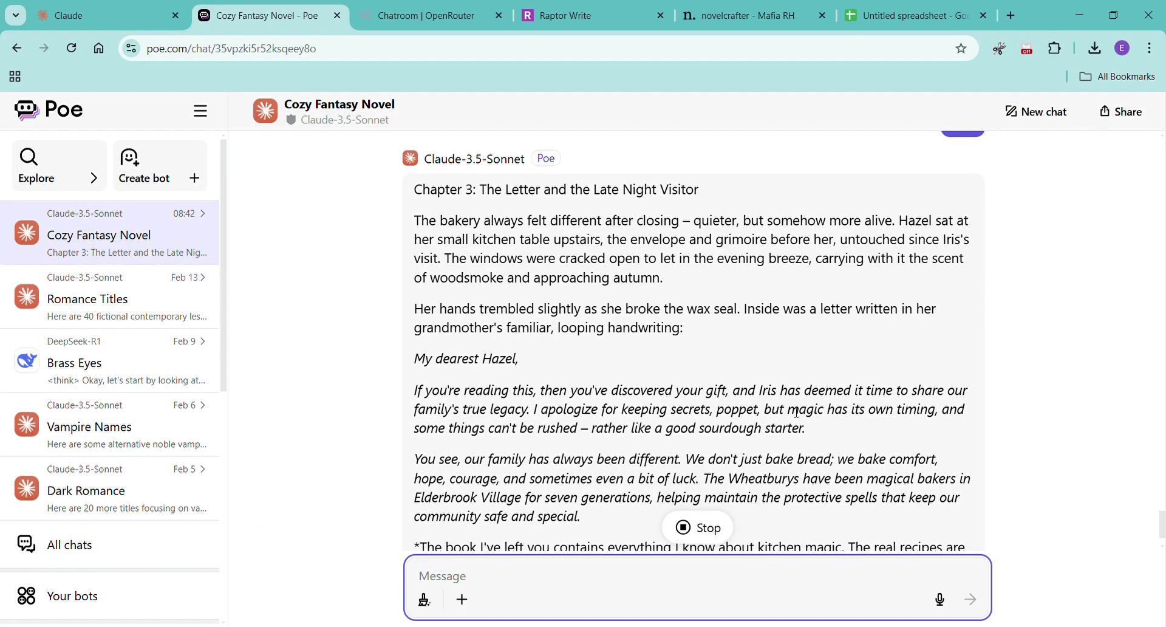
scroll(796, 413, "up", 1)
scroll(796, 412, "down", 3)
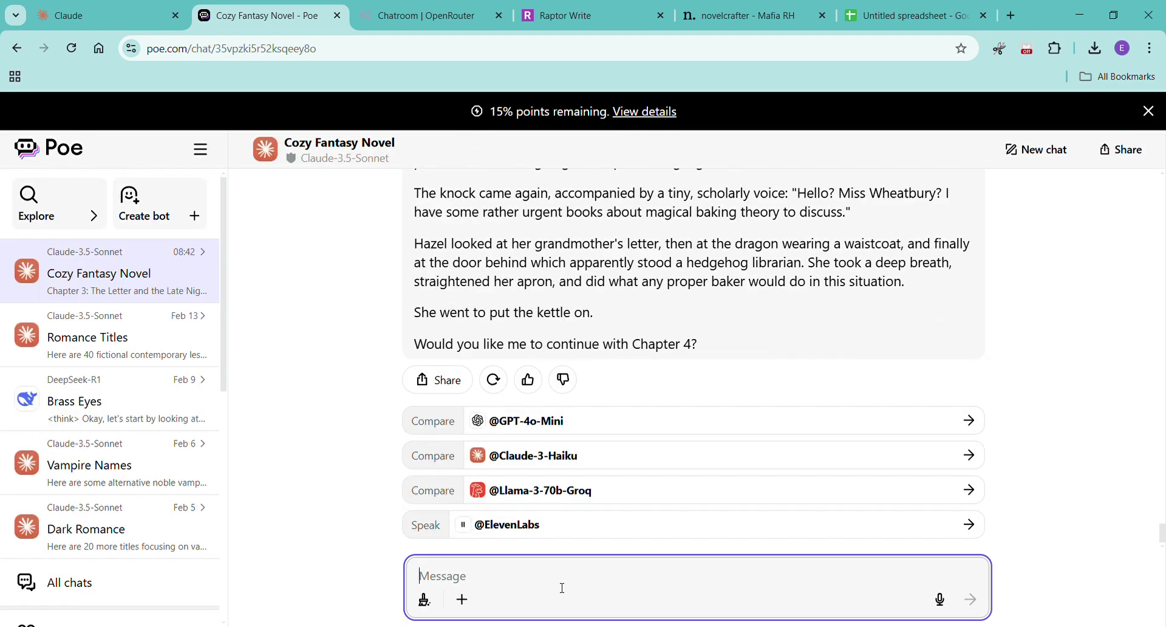
type("yes")
key("Return")
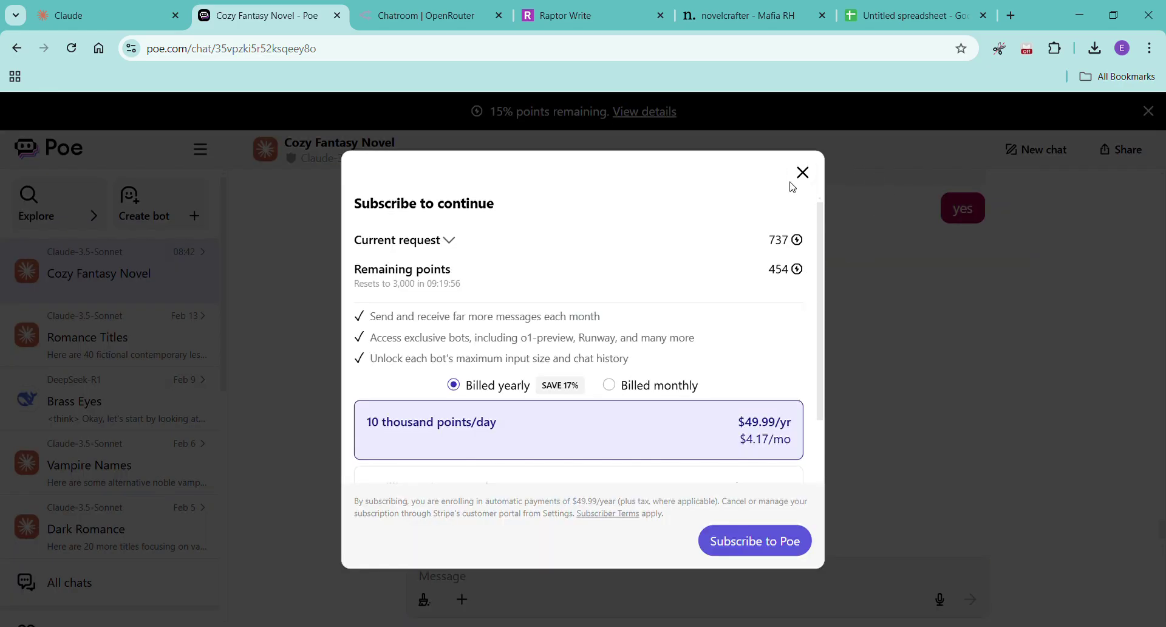
left_click(802, 173)
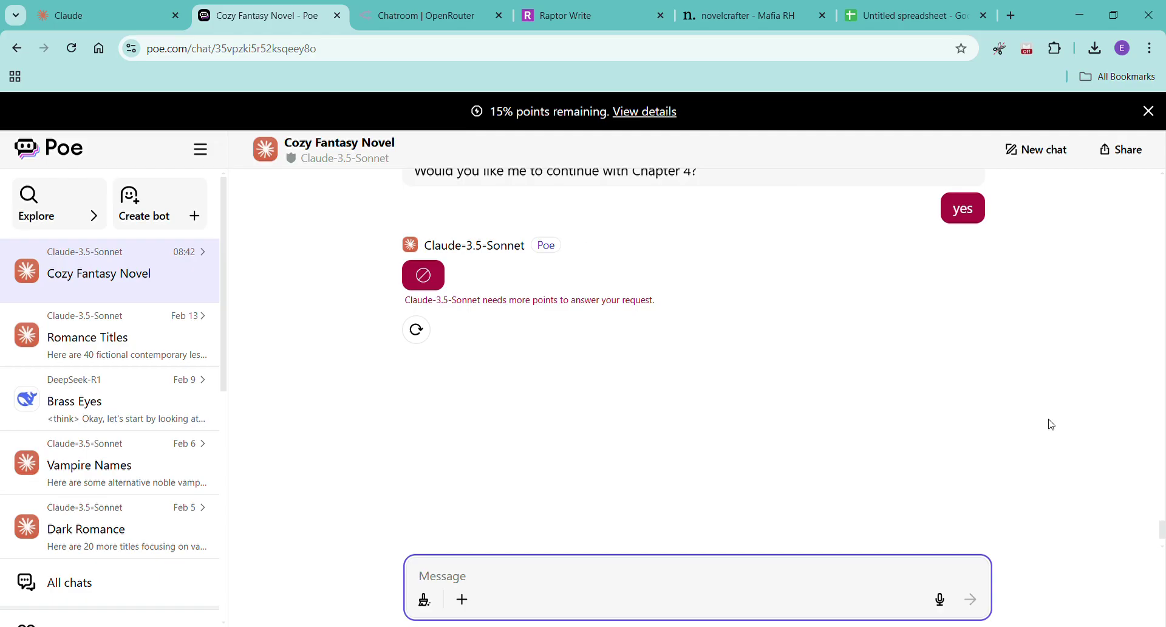
Look back over the end of Chapter 3 and open the details of the account's remaining compute points
scroll(1051, 424, "up", 5)
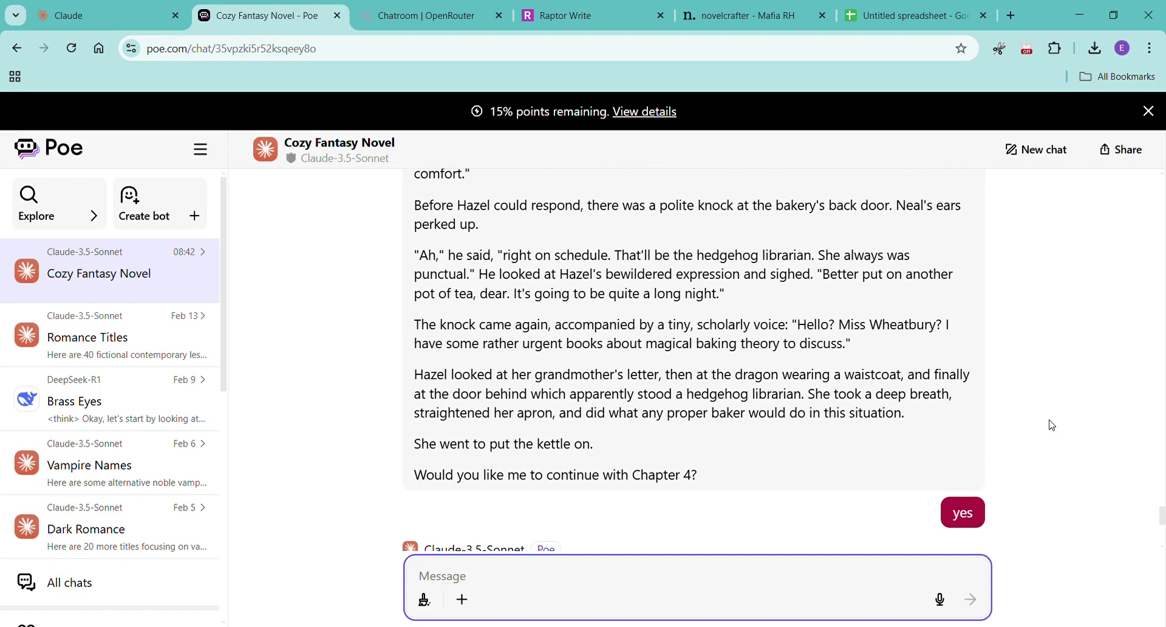
scroll(1051, 424, "up", 4)
scroll(1051, 425, "down", 4)
scroll(1053, 413, "up", 1)
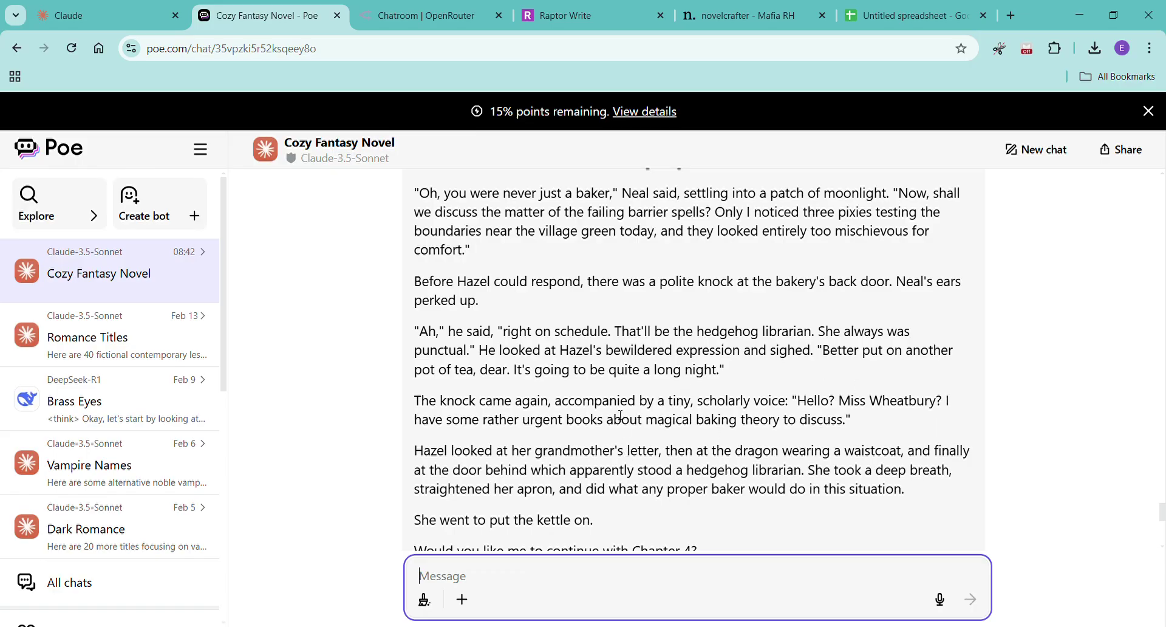
type("yes")
key("Return")
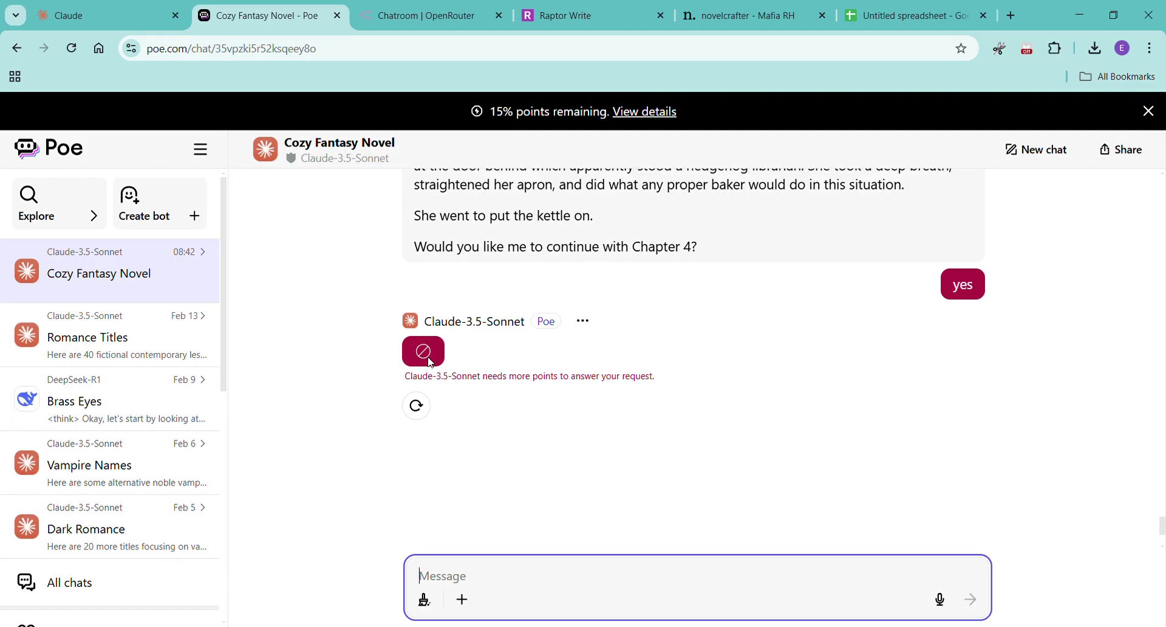
left_click(664, 112)
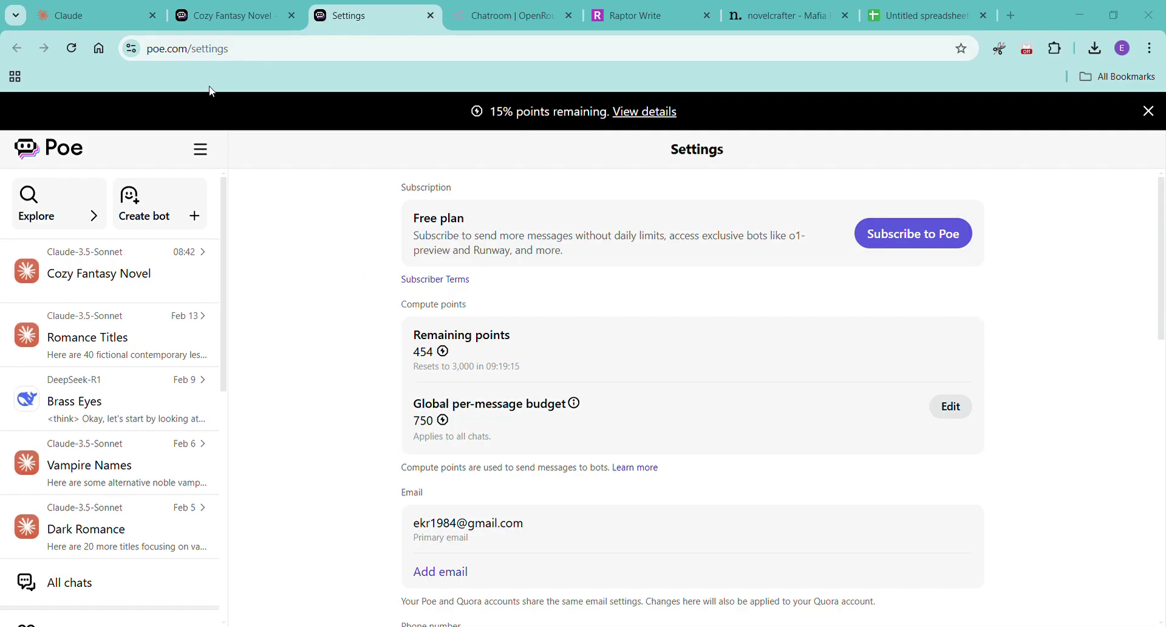
Reopen the Cozy Fantasy Novel chat in Poe, look back over the end of Chapter 3, and close this extra Poe tab
left_click(59, 272)
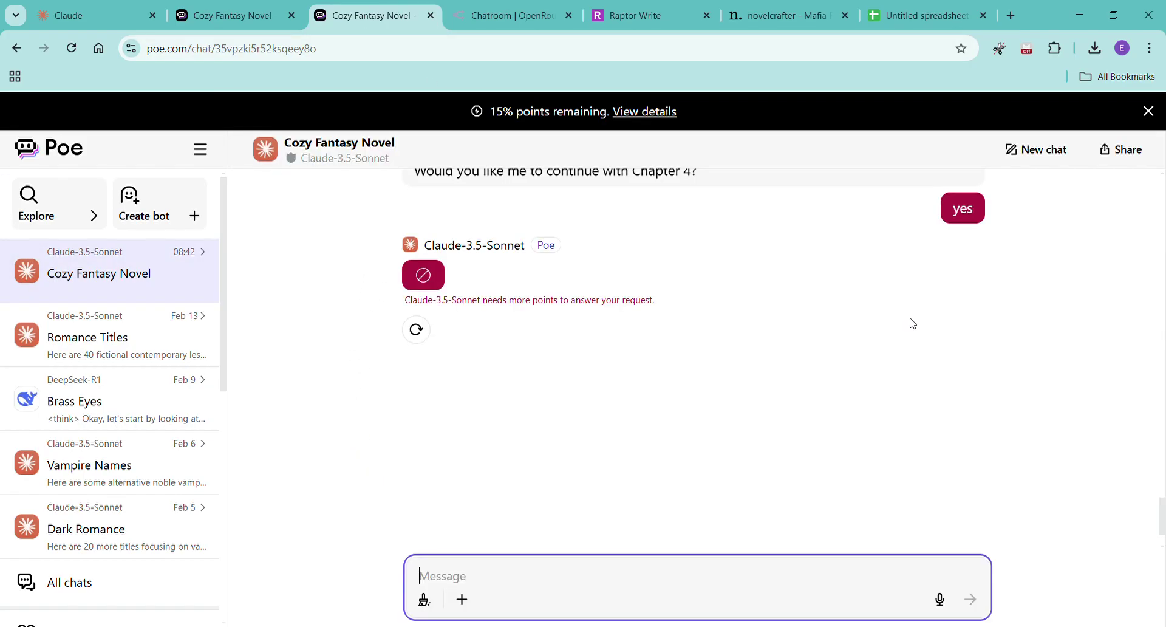
scroll(919, 343, "up", 6)
scroll(928, 346, "down", 1)
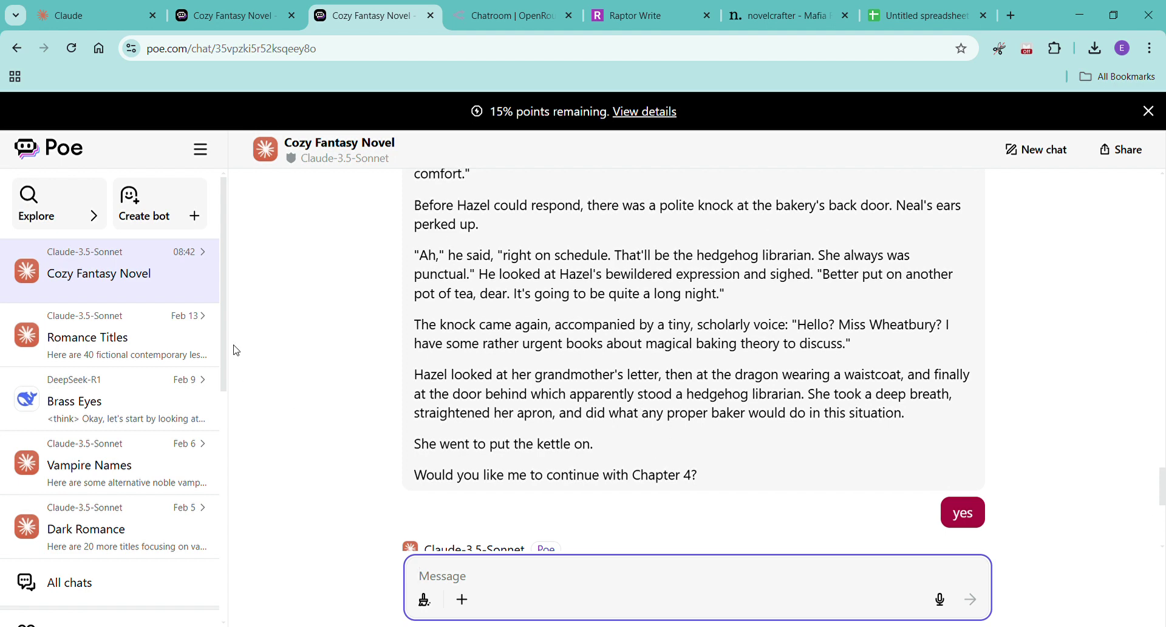
left_click(430, 16)
left_click(85, 18)
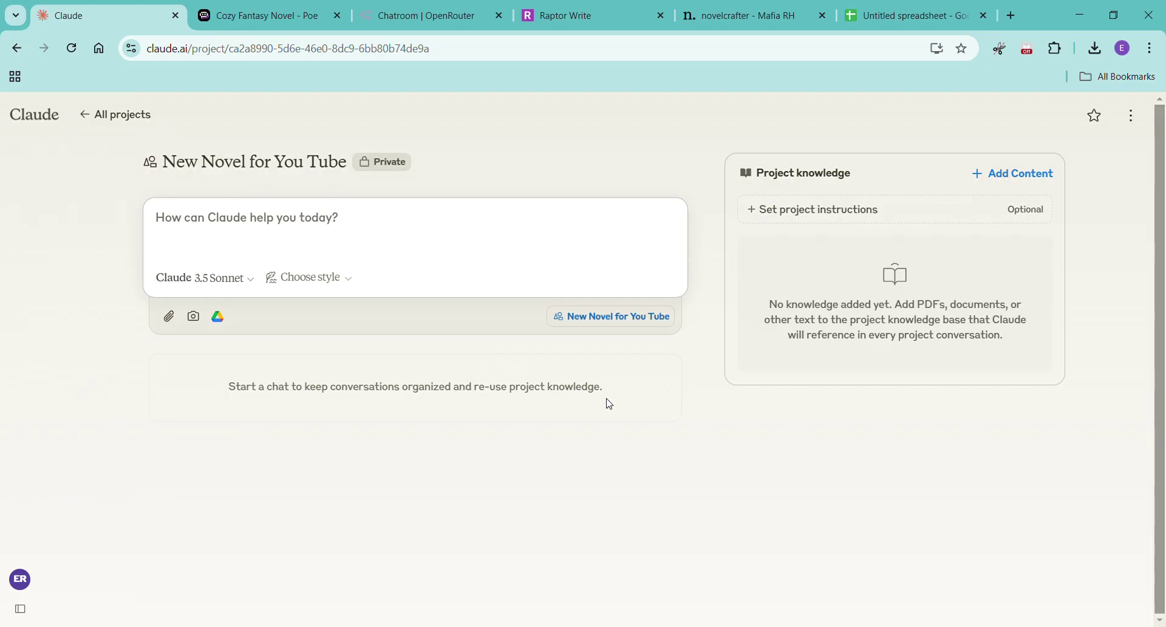
type("hey I")
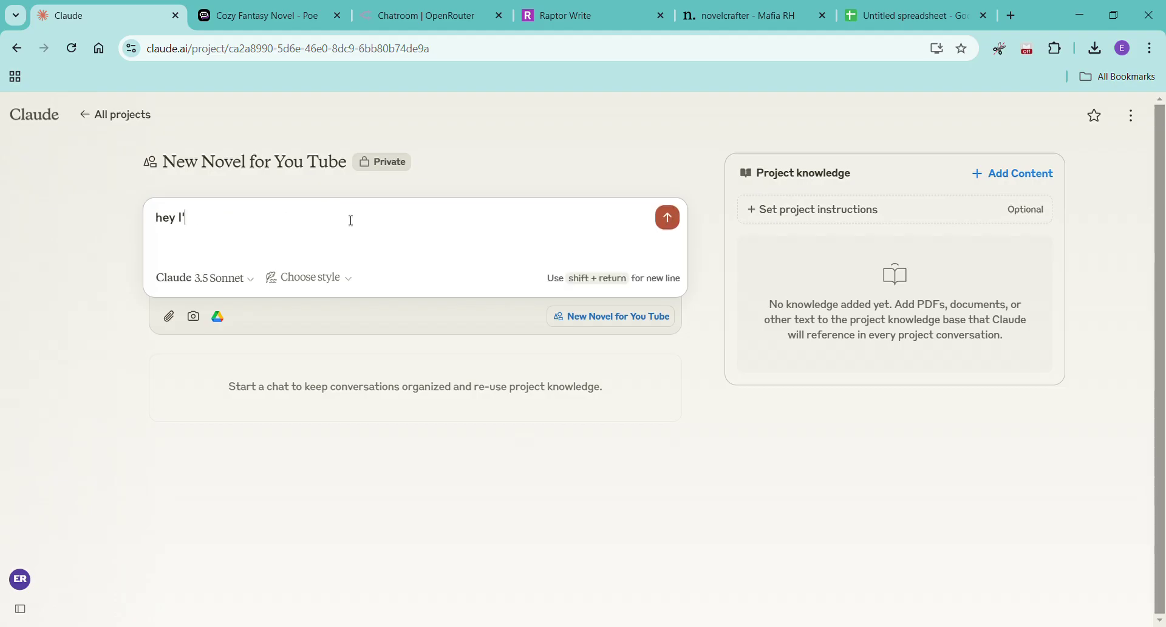
type(" wnat to")
key("BackSpace")
key("BackSpace")
key("BackSpace")
key("BackSpace")
key("BackSpace")
type("ant to write a cozy fantasy novel")
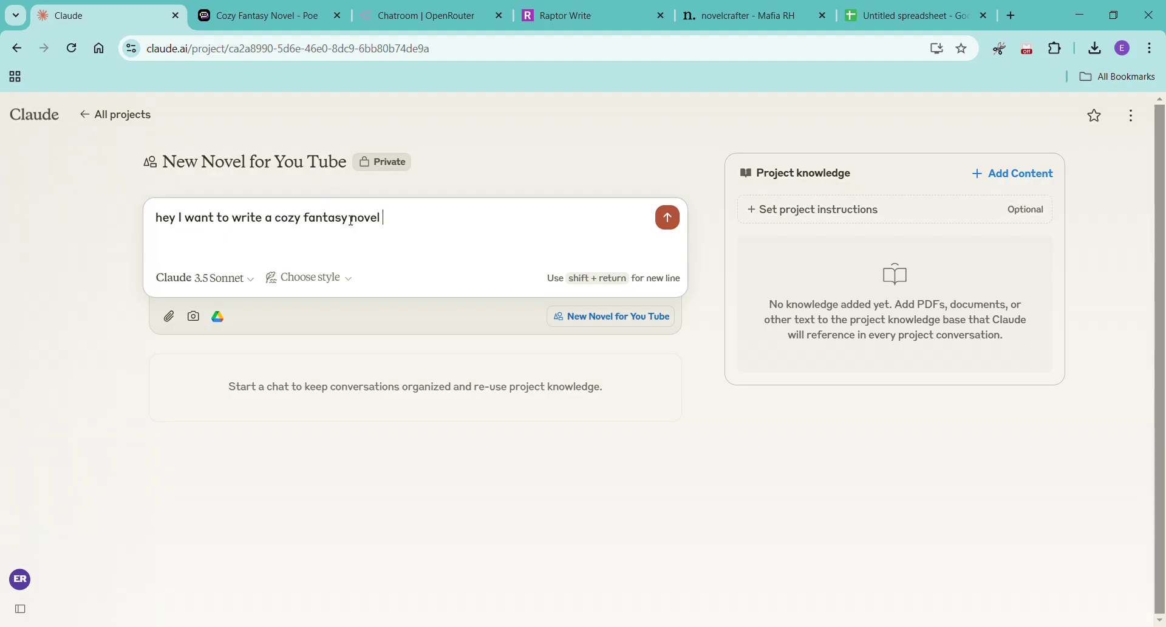
Copy the opening cozy fantasy request from the Poe chat and send it in the Claude project New Novel for You Tube
left_click(281, 18)
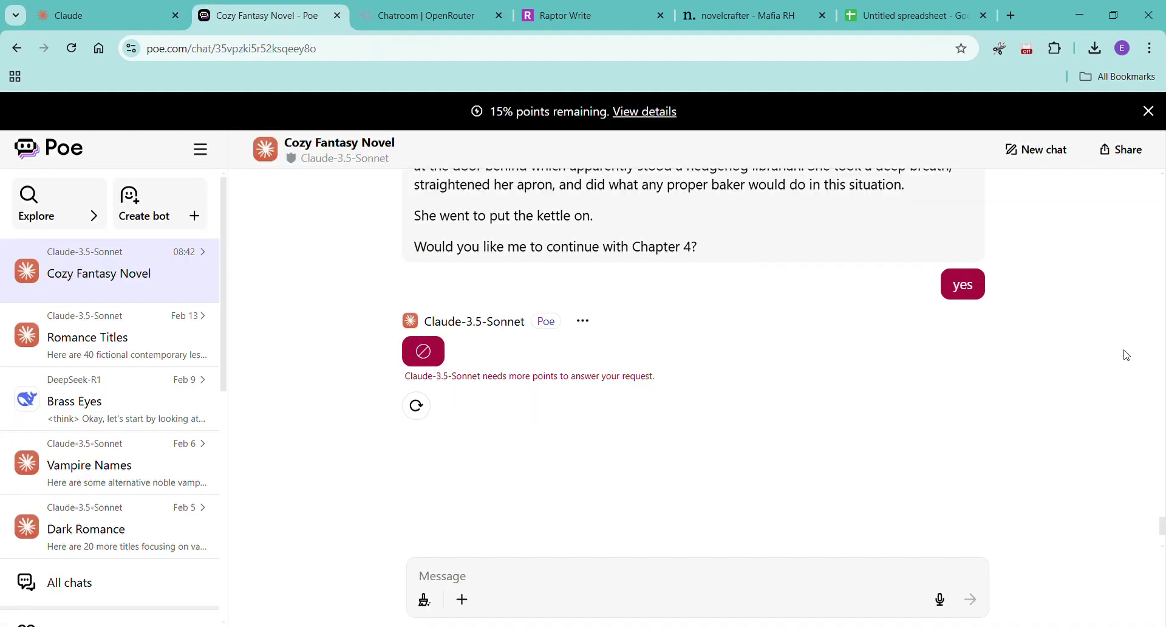
scroll(1124, 354, "up", 5)
left_click_drag(1162, 510, 1162, 169)
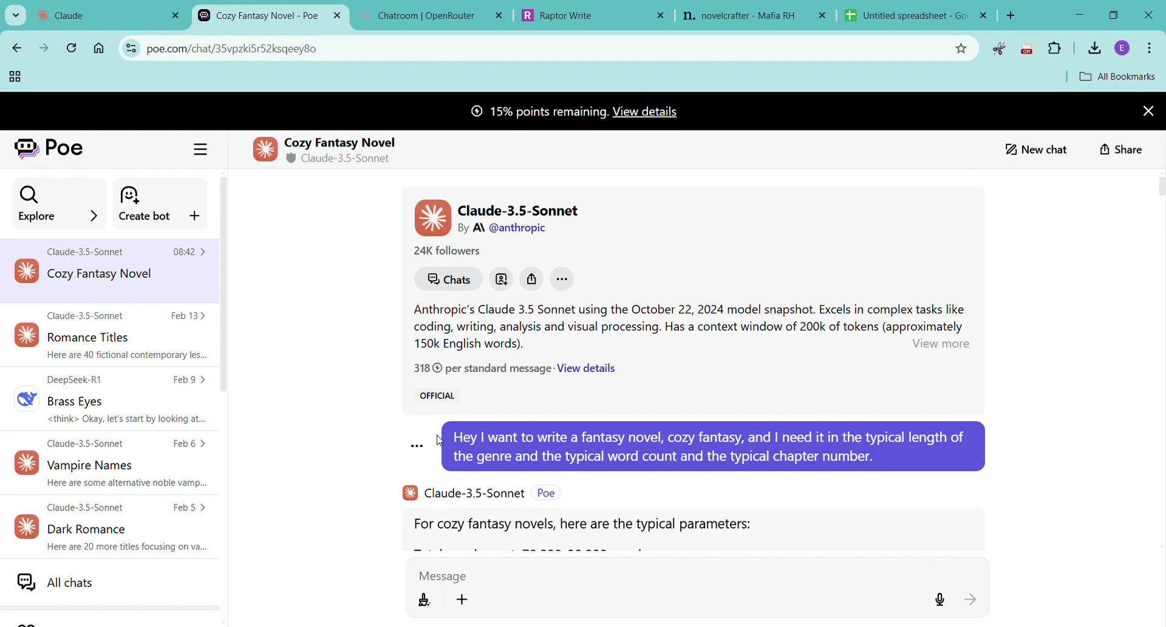
left_click_drag(451, 440, 909, 457)
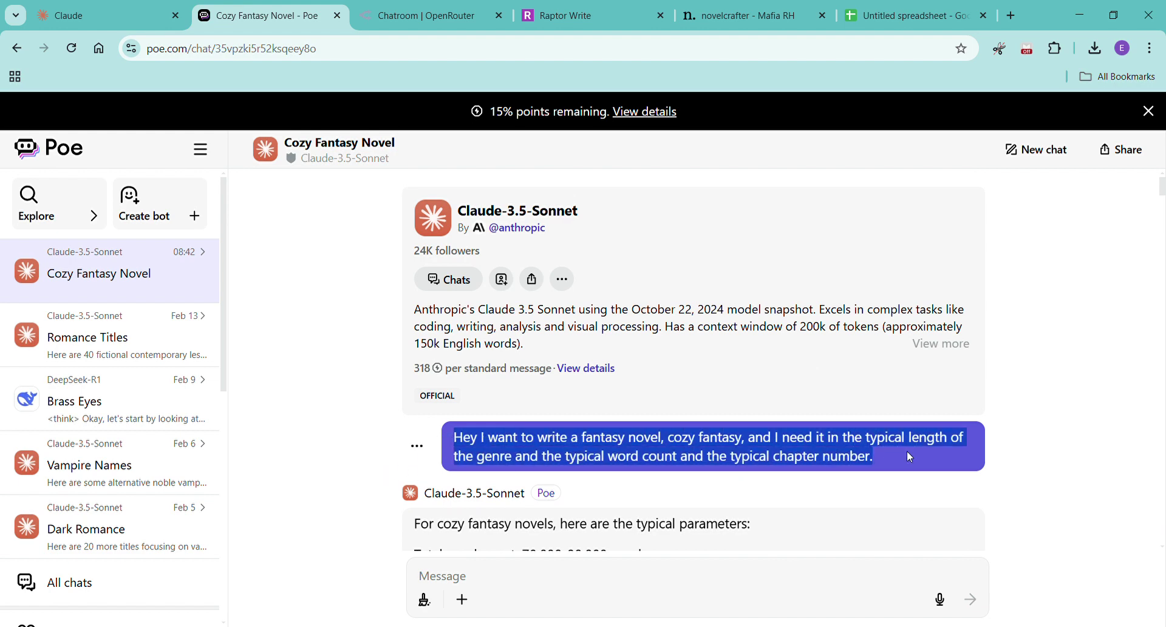
left_click(116, 8)
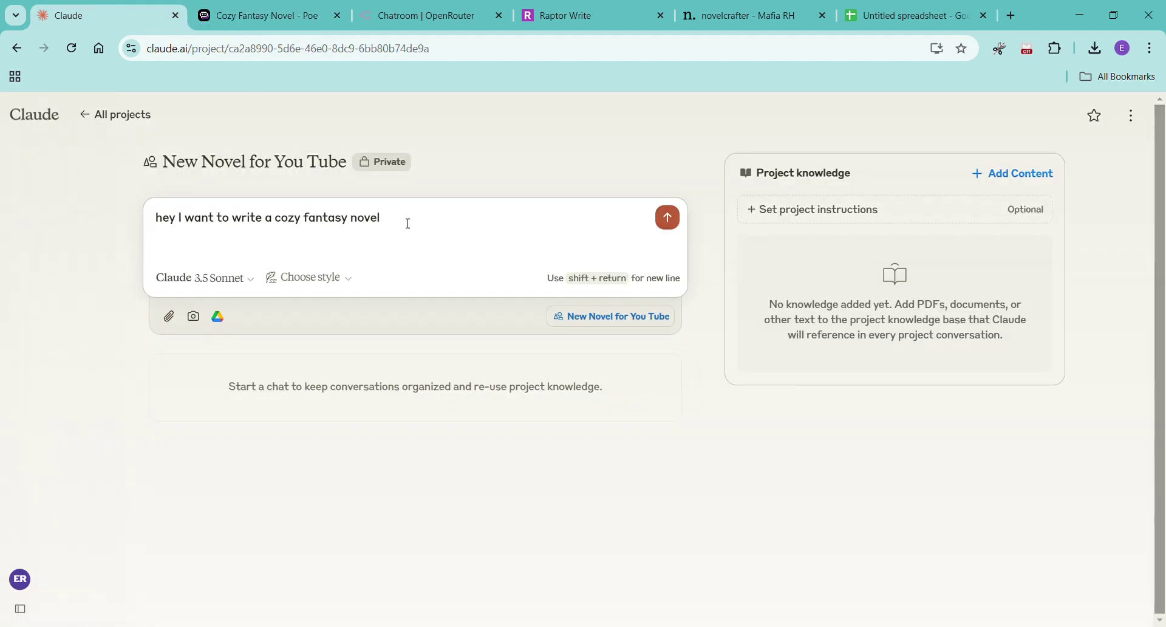
left_click_drag(408, 223, 156, 238)
type("Hey I want to write a fantasy novel, cozy fantasy, and I need it in the typical length of the genre and the typical word count and the typical chapter number.")
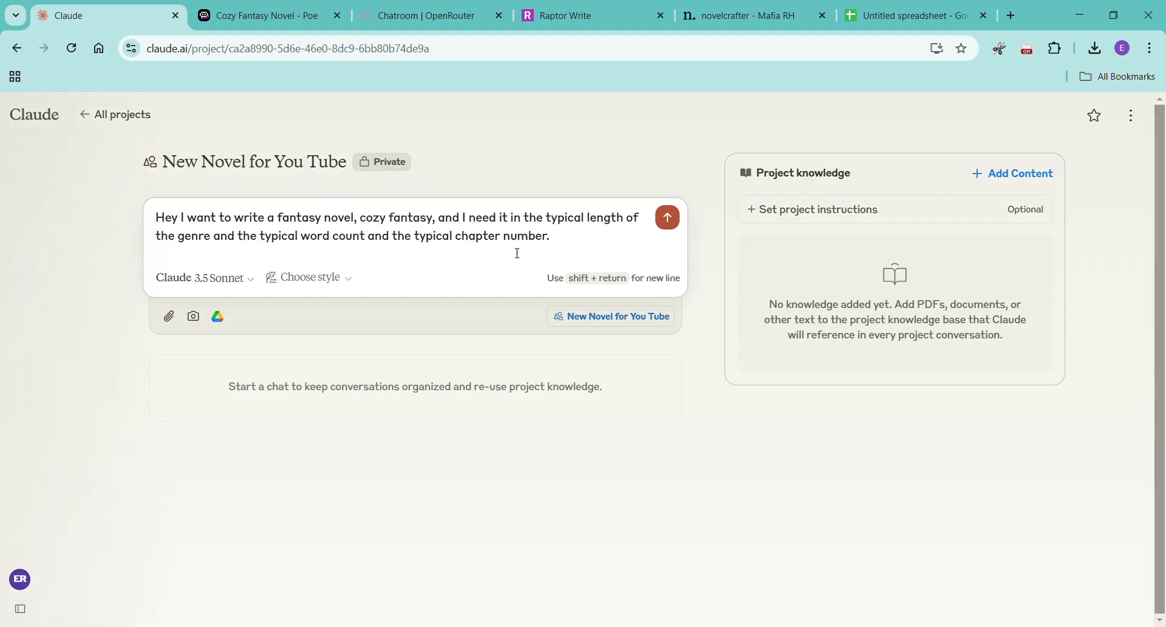
left_click(668, 218)
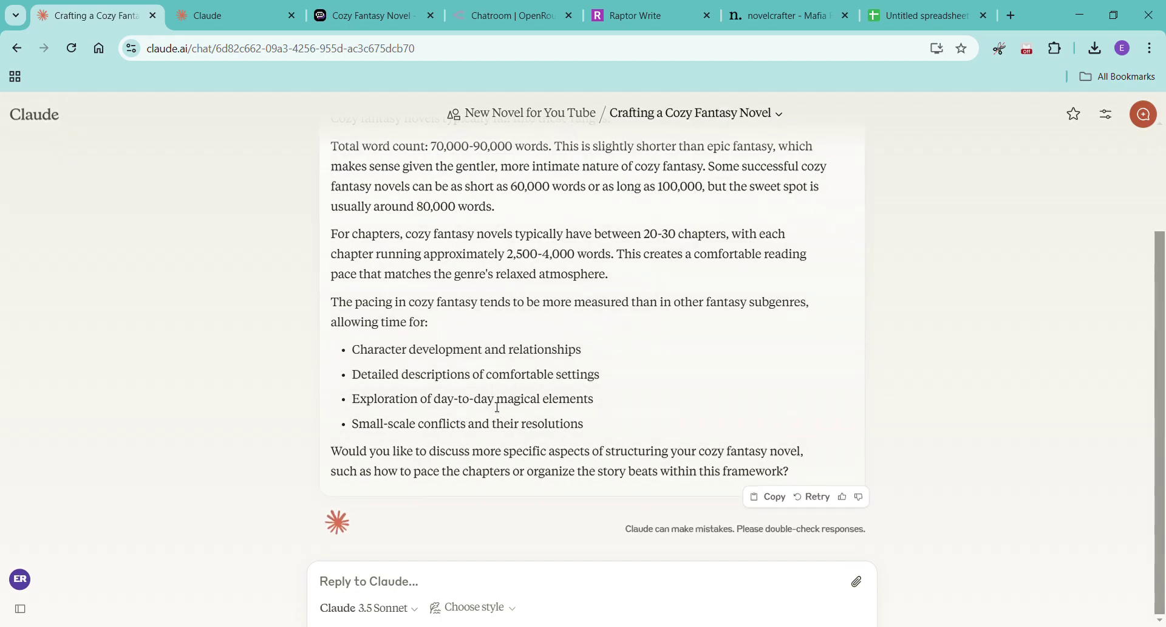
Copy the genre criteria from Claude's reply, from the typical ranges through the bulleted pacing points, without the closing question
scroll(464, 395, "up", 2)
left_click_drag(338, 263, 848, 439)
key("ctrl+c")
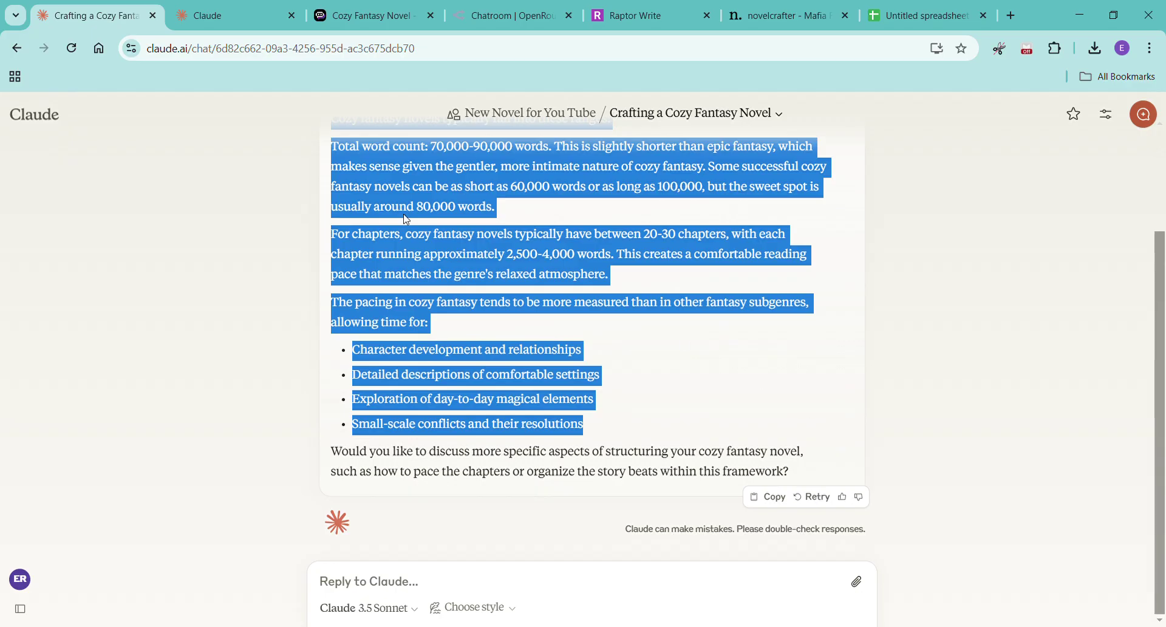
Add the copied criteria to the Claude project's knowledge as text content titled "Cozy Fantasy Novel Criteria"
left_click(234, 20)
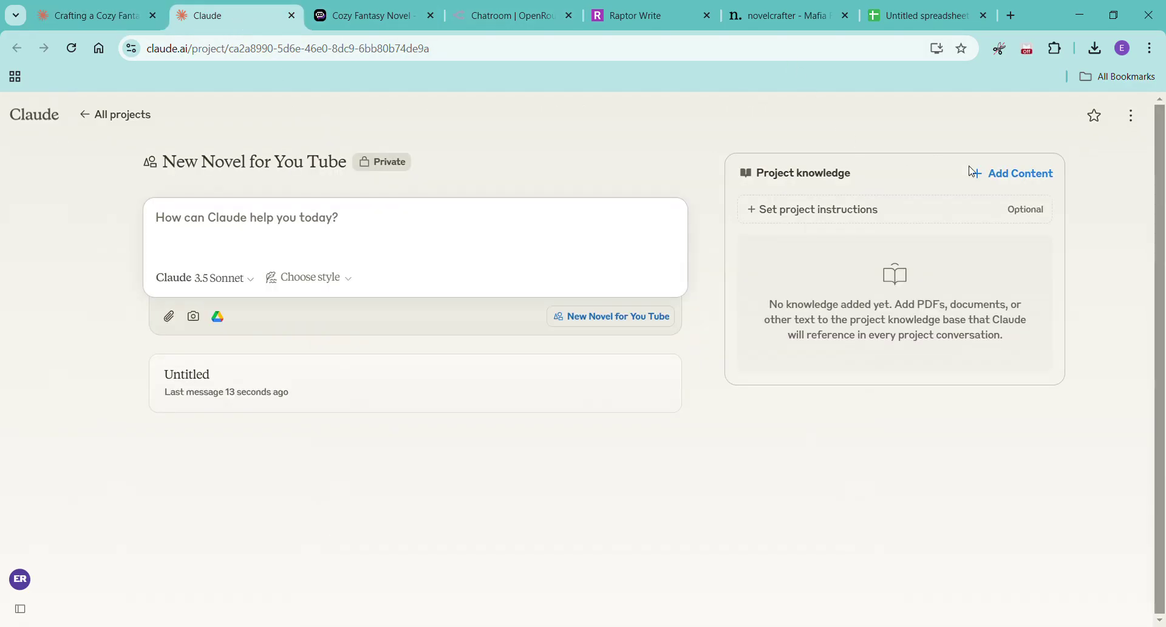
left_click(1026, 178)
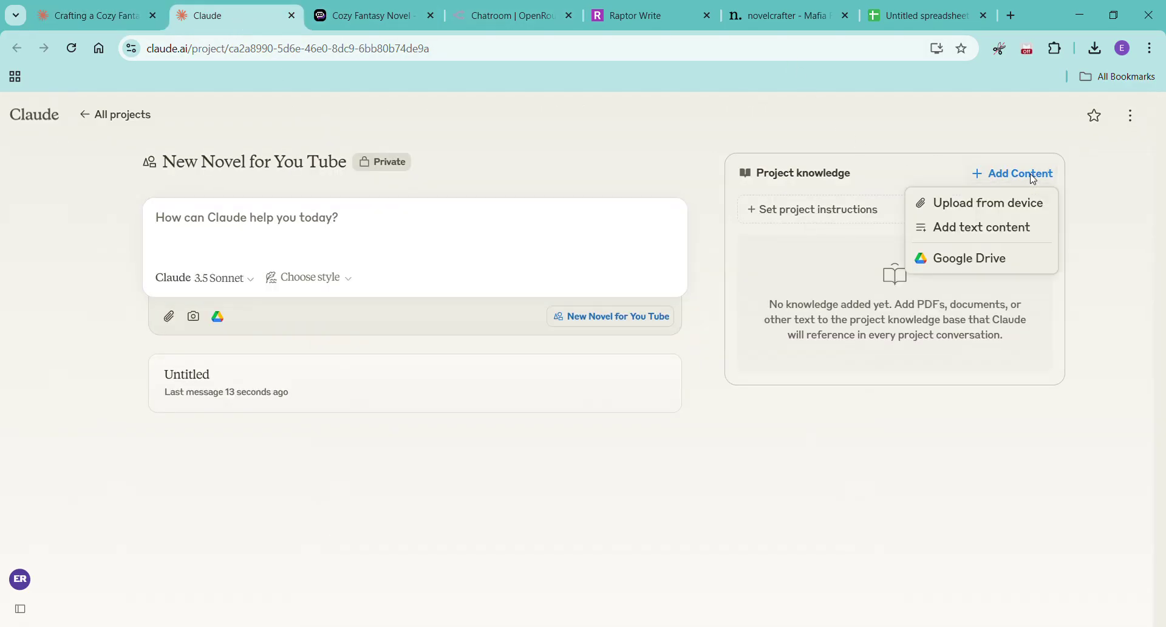
left_click(975, 230)
key("ctrl+v")
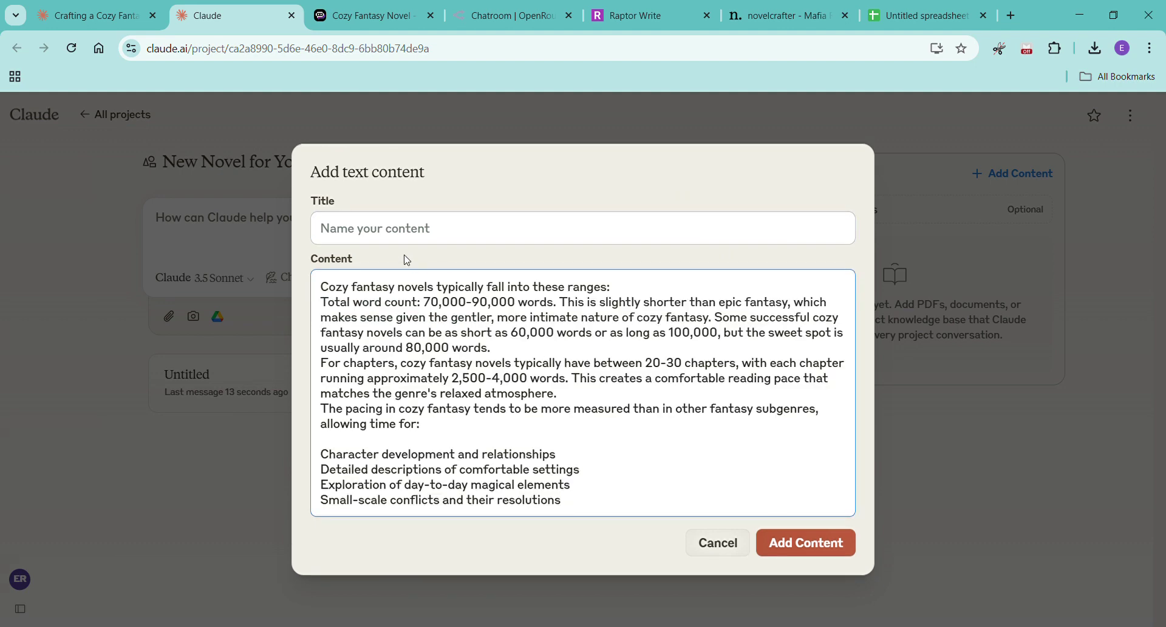
type("Cozy Fantasy Novel Criteria")
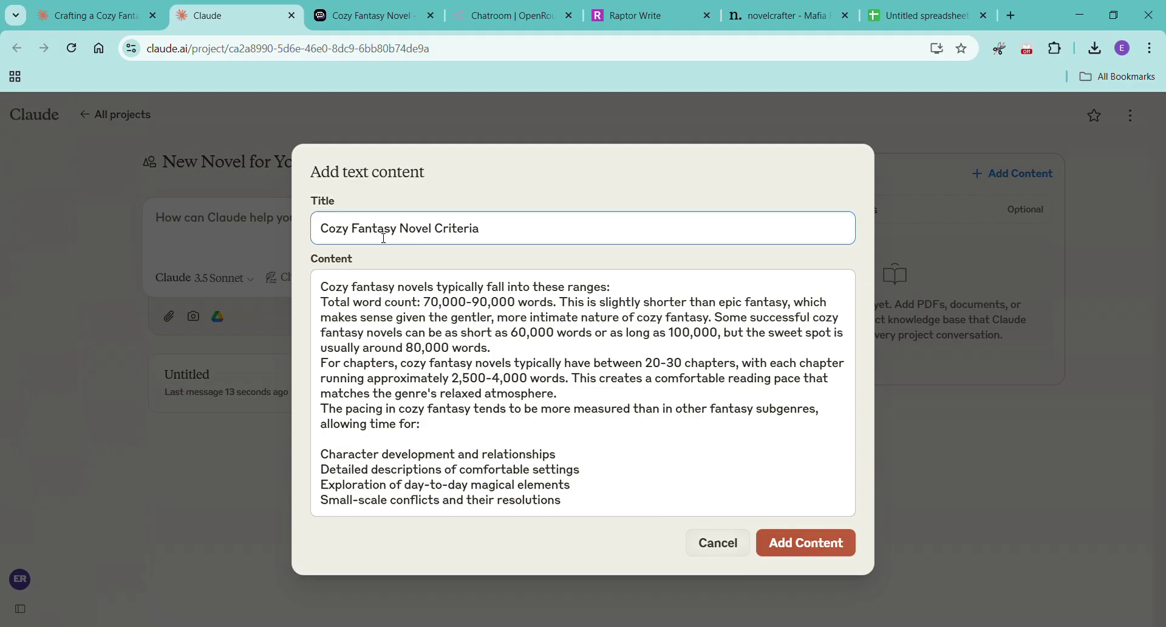
left_click(823, 548)
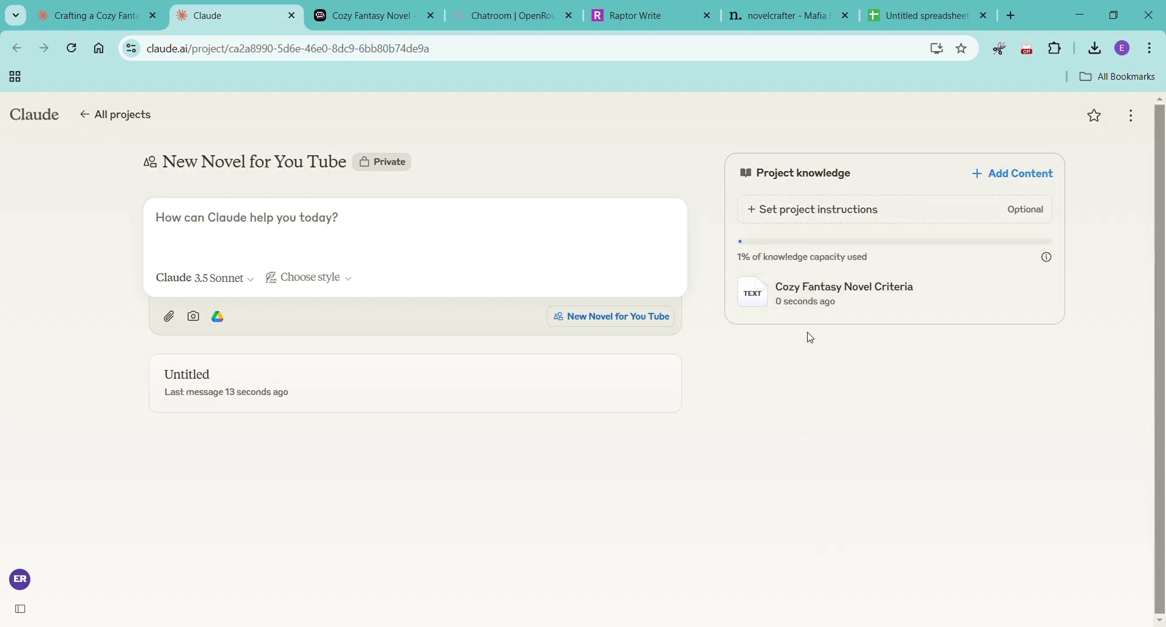
Return the Claude chat to its project page and copy "now how about an outline" from the Poe chat
left_click(111, 21)
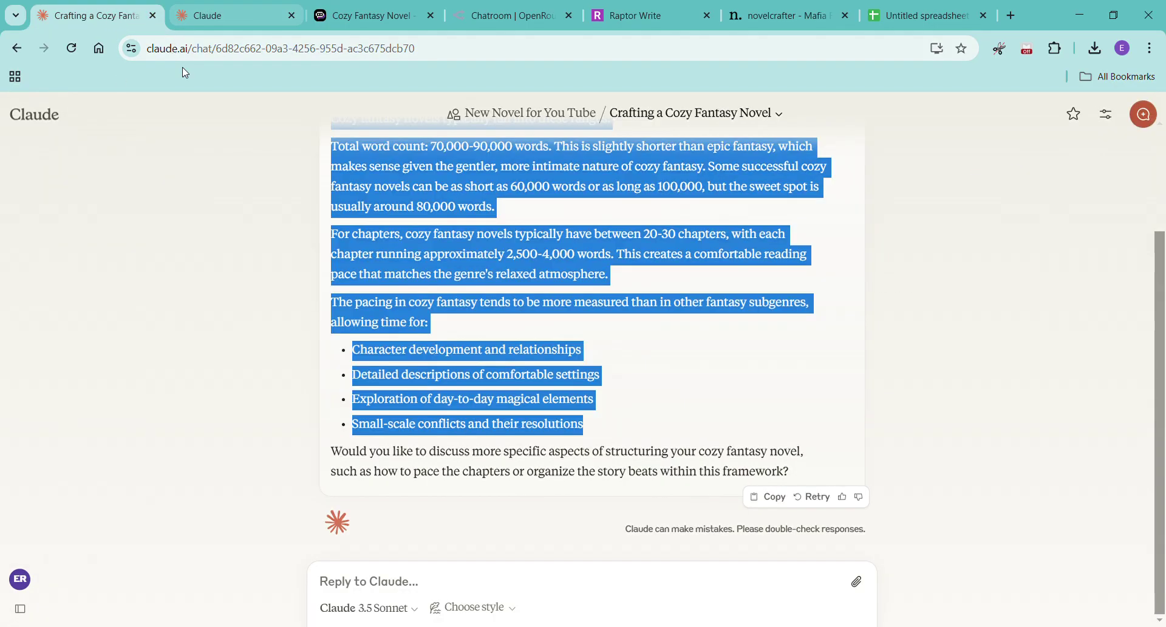
left_click(563, 115)
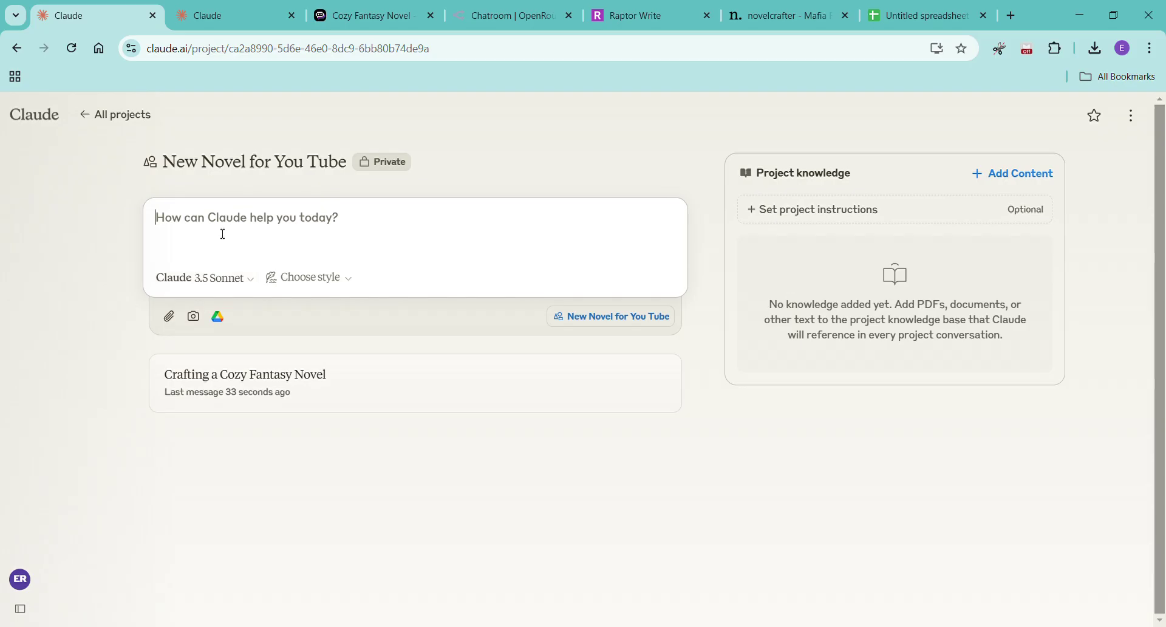
left_click(394, 25)
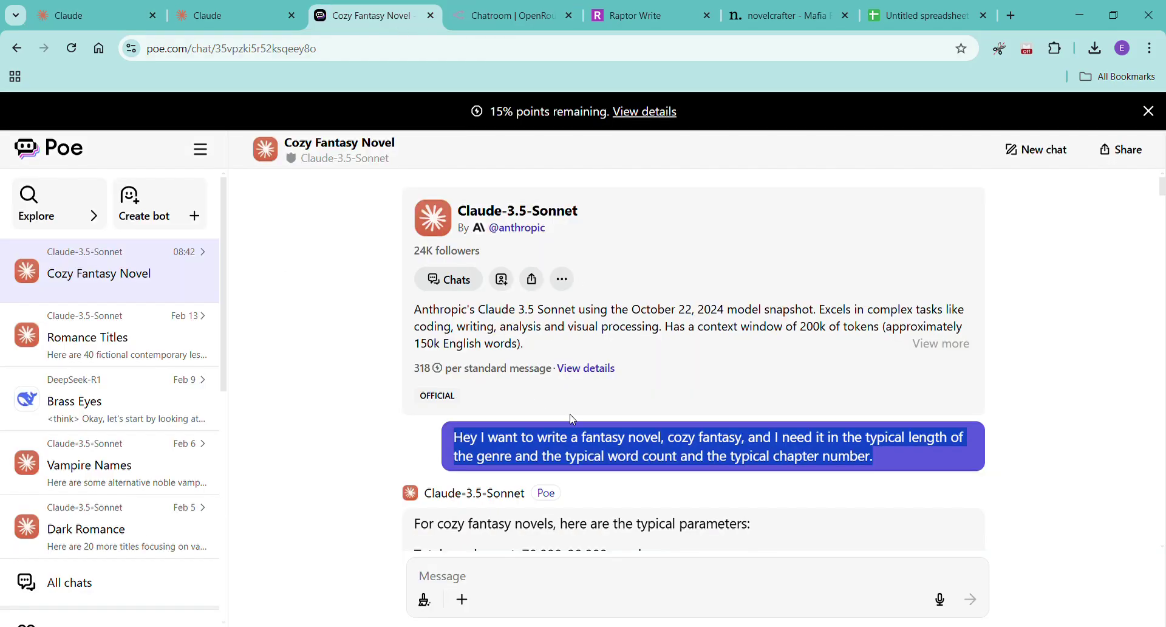
scroll(621, 406, "down", 10)
scroll(679, 402, "up", 3)
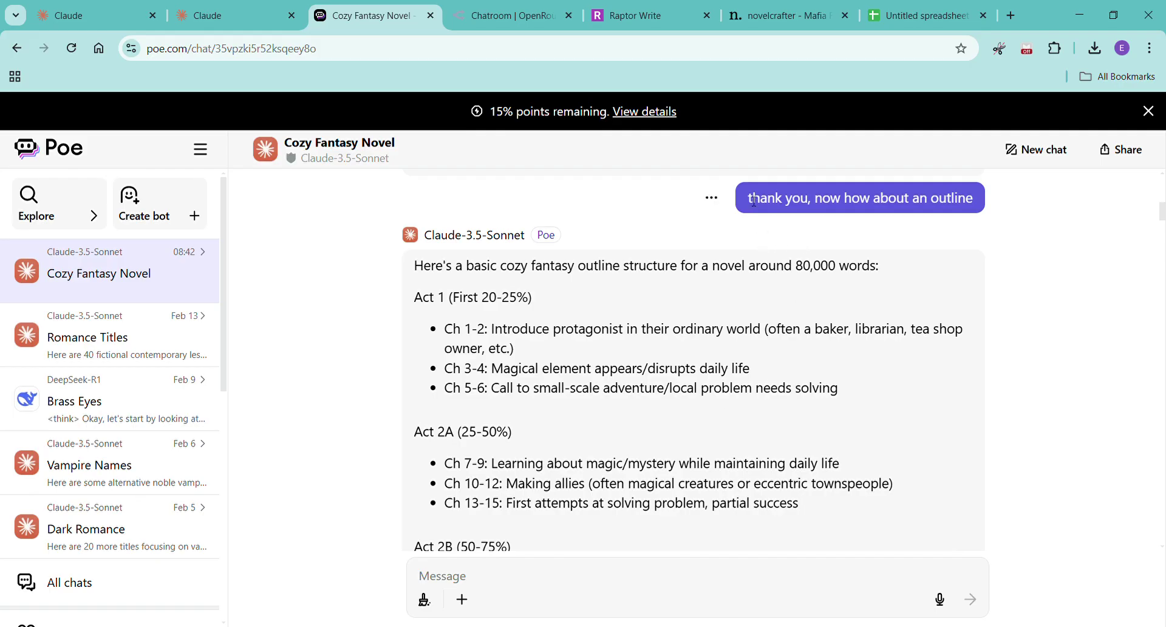
left_click_drag(822, 206, 976, 205)
key("ctrl+c")
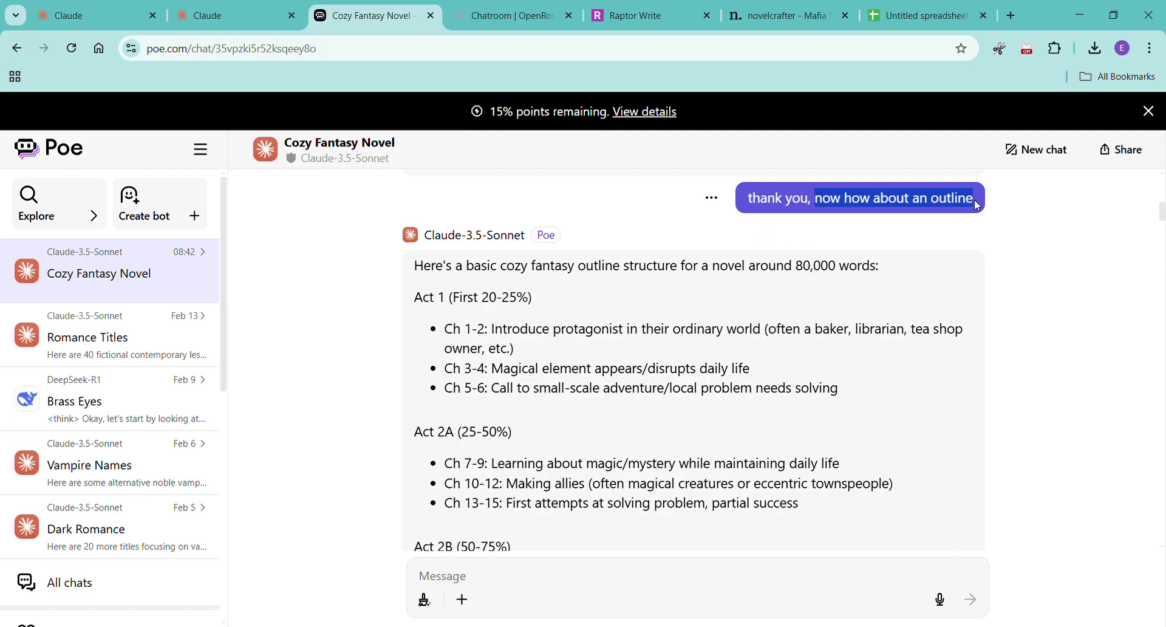
Start a new chat in the Claude project with the copied message "now how about an outline"
left_click(234, 16)
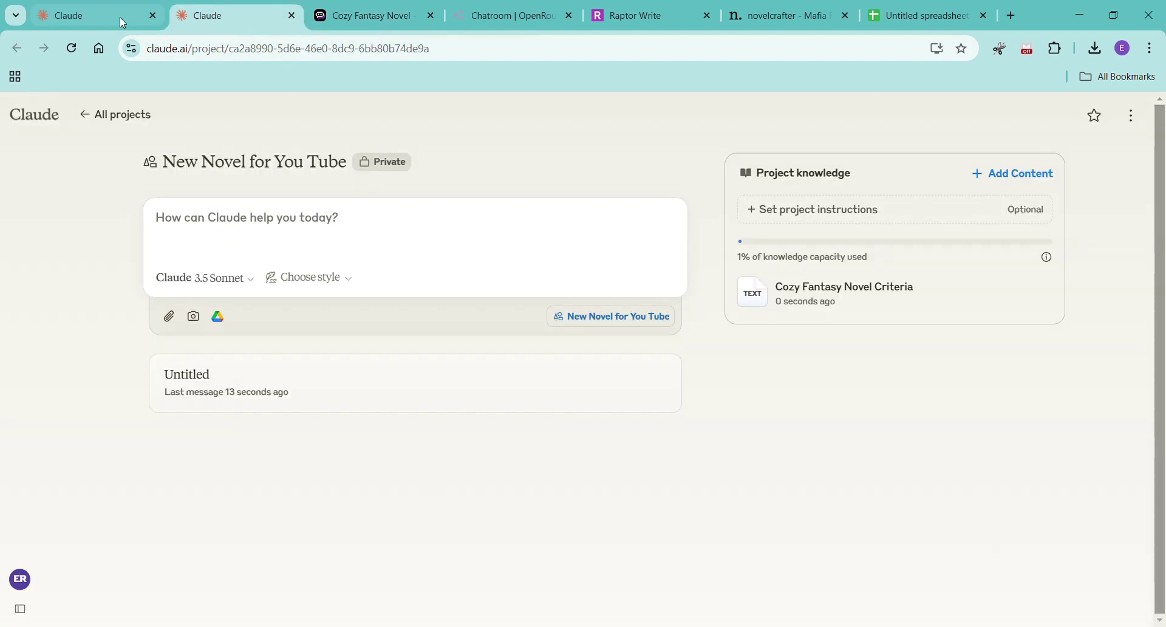
left_click(101, 17)
key("ctrl+v")
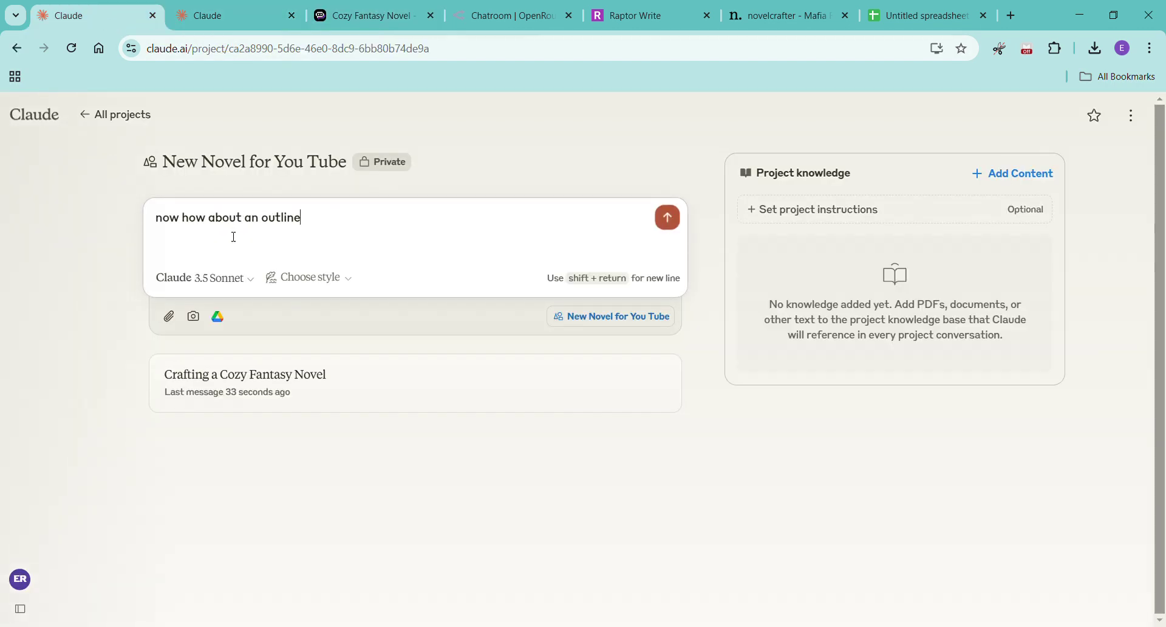
key("Return")
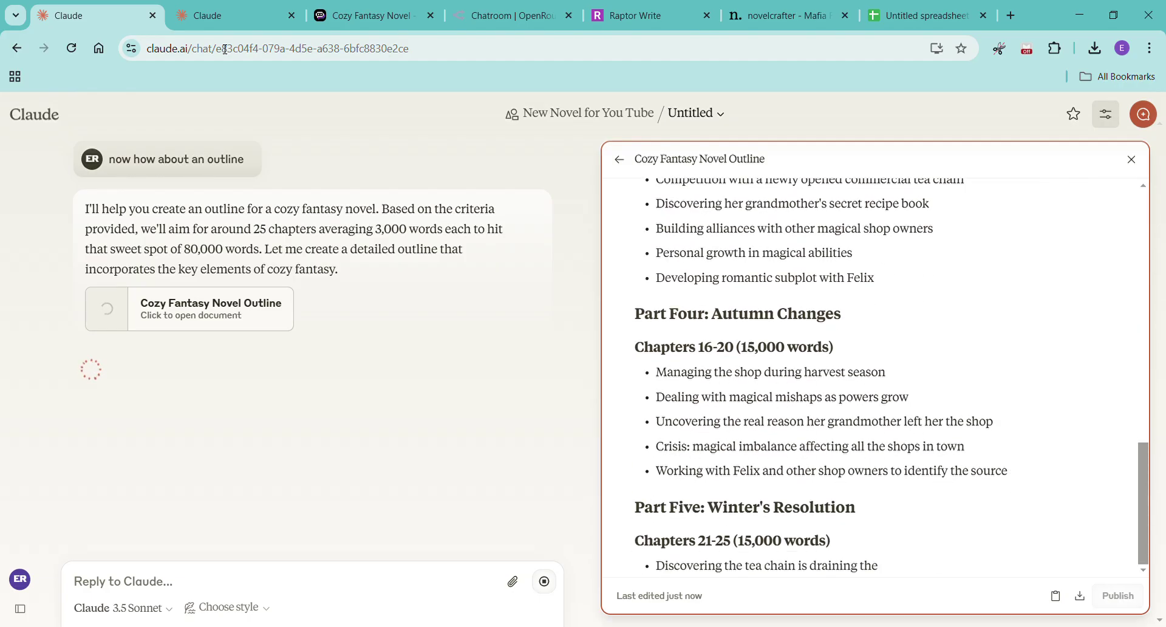
Look through the Poe chat from the outline request to the plot and first-chapter prompts
left_click(368, 15)
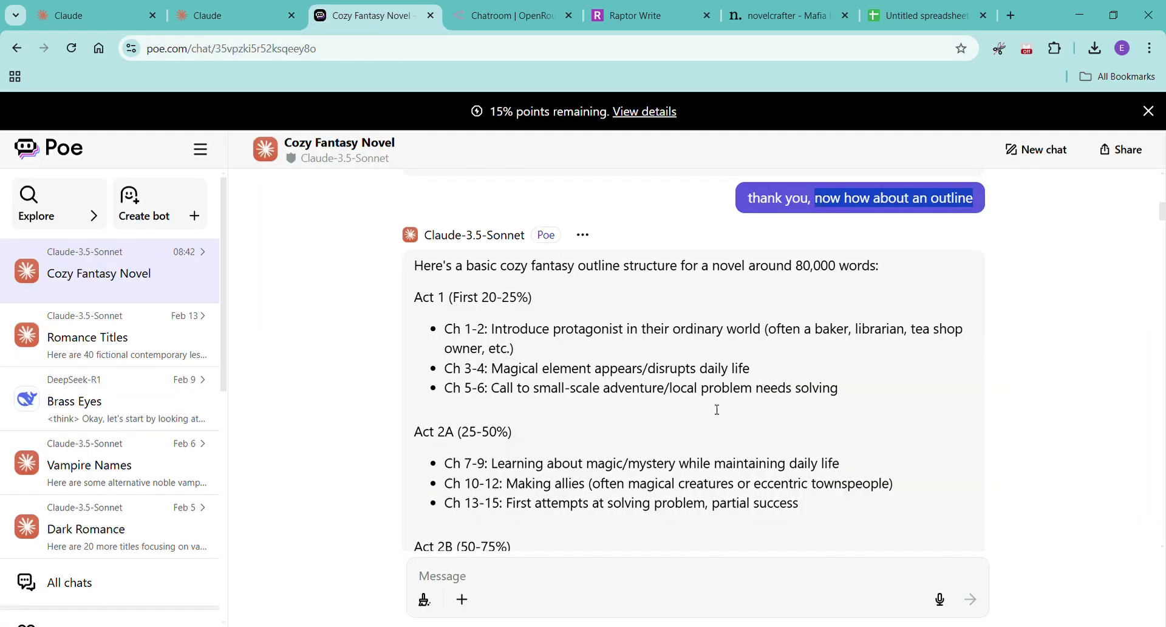
scroll(648, 395, "down", 15)
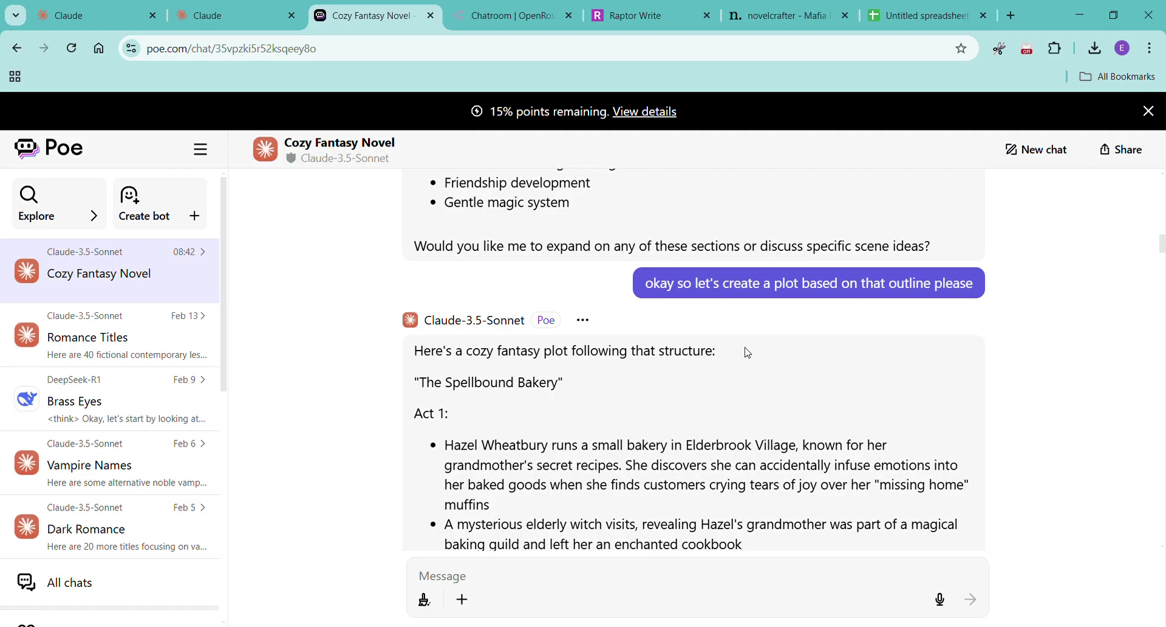
scroll(871, 329, "down", 20)
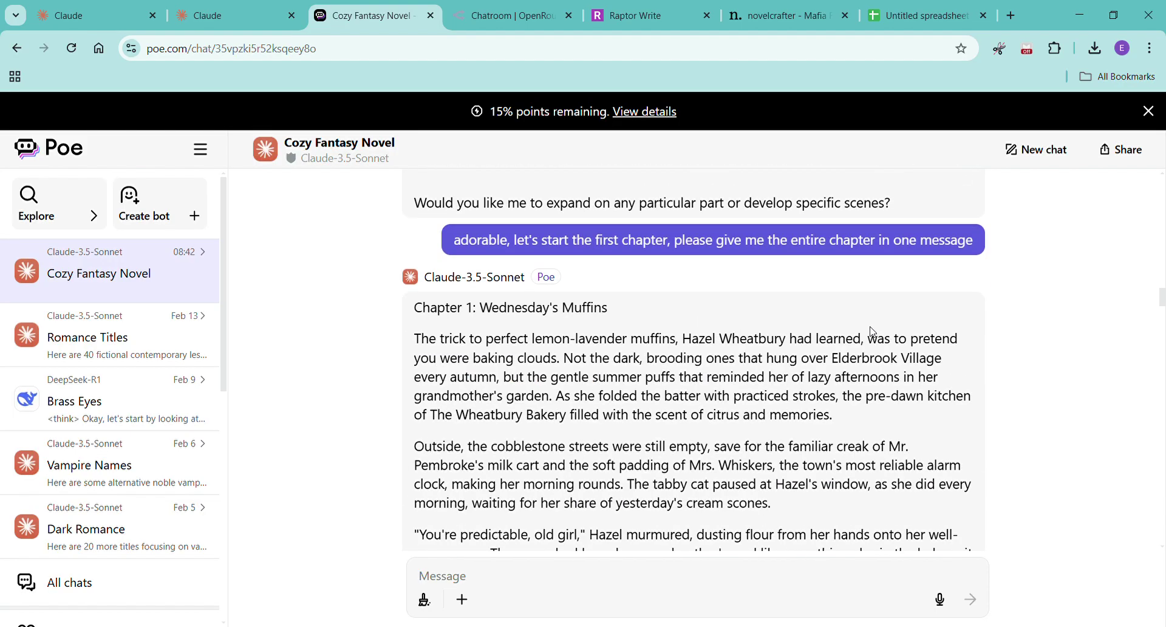
scroll(876, 335, "up", 5)
Look through the Cozy Fantasy Novel Outline document in Claude and copy its full contents
left_click(116, 24)
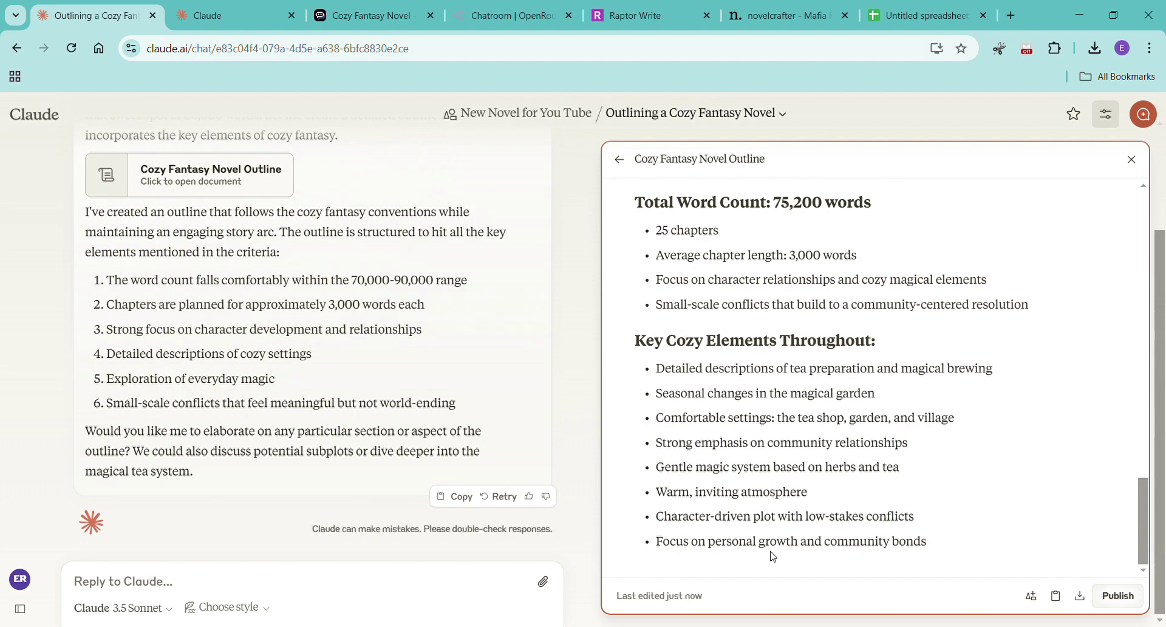
scroll(769, 358, "up", 9)
scroll(792, 372, "up", 10)
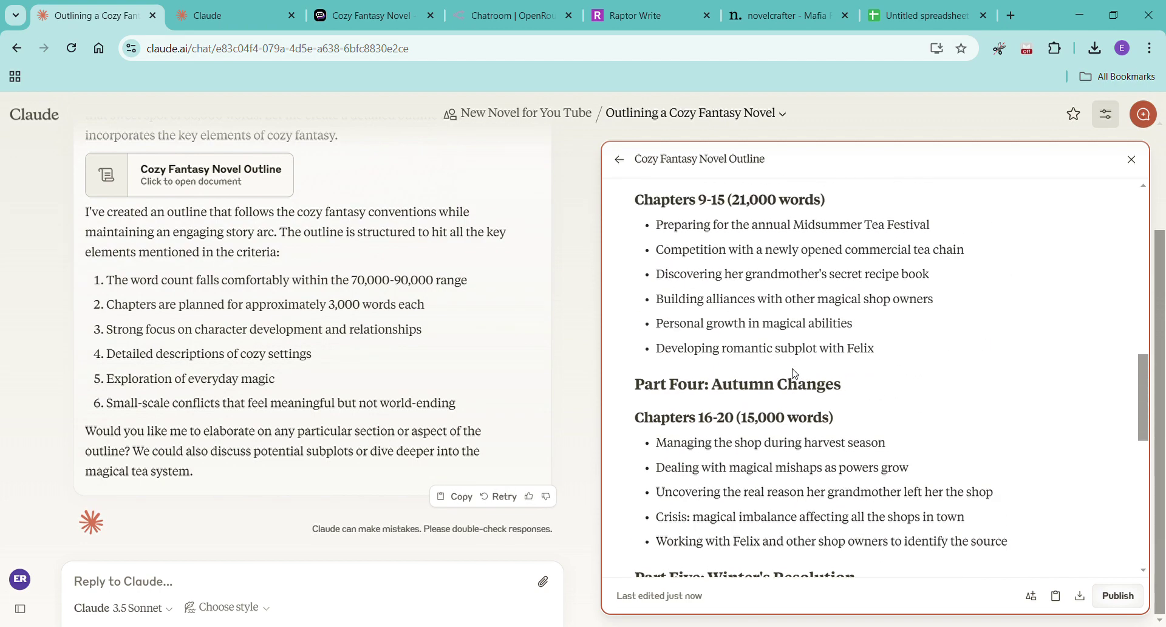
scroll(794, 373, "down", 15)
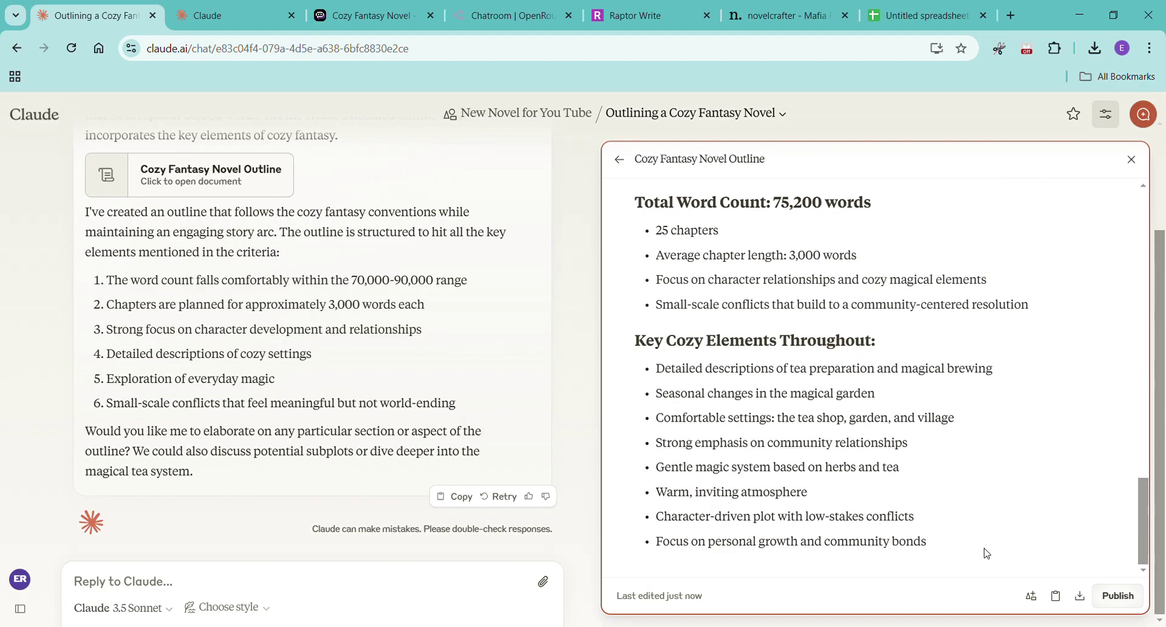
left_click(1056, 595)
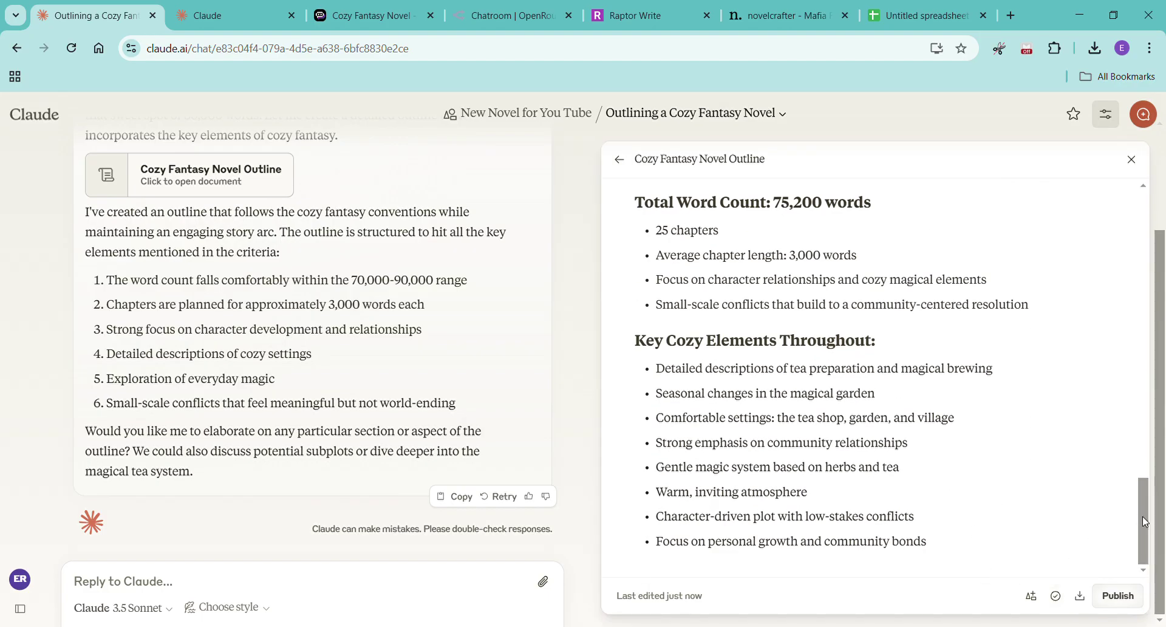
Review the beginning of the outline document and Claude's accompanying reply
left_click_drag(1145, 521, 1144, 235)
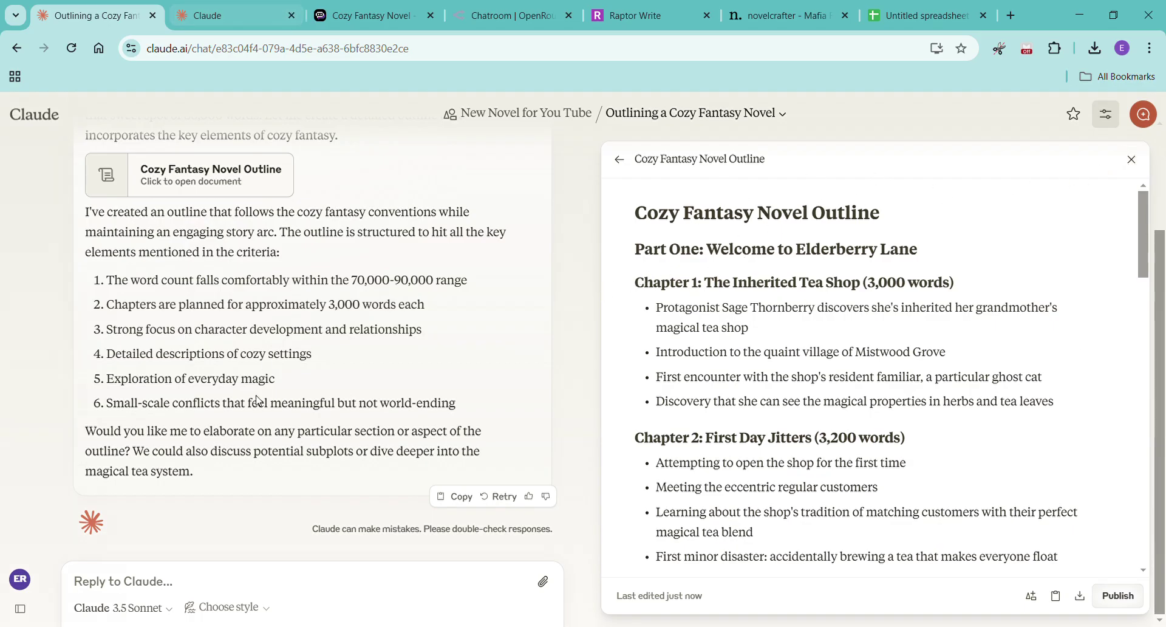
scroll(262, 403, "up", 1)
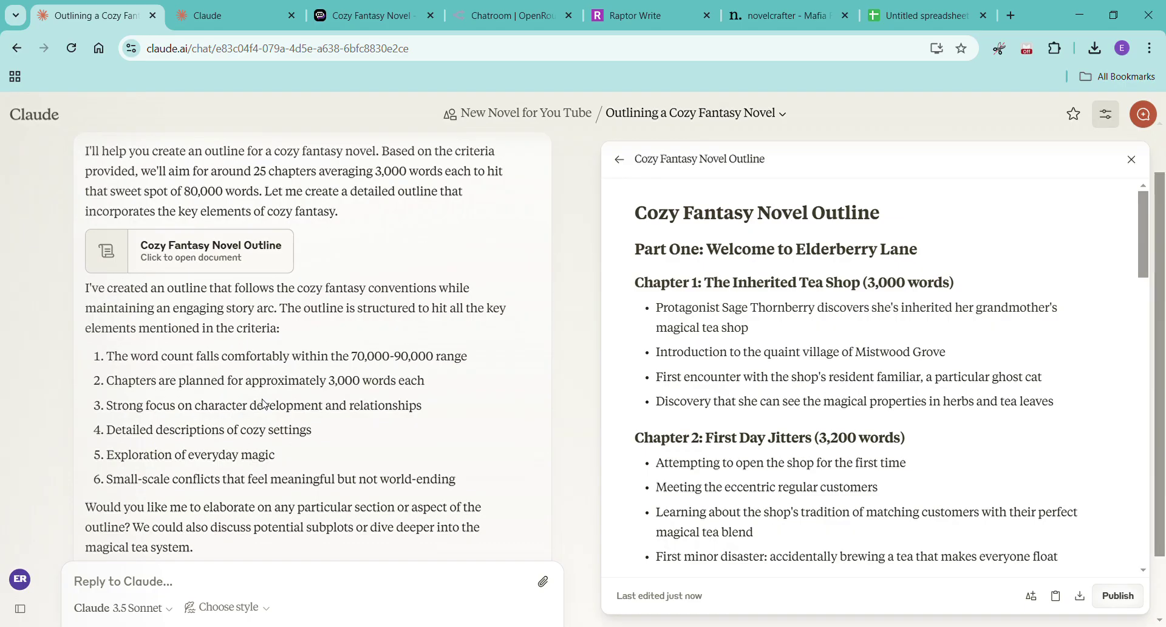
scroll(262, 403, "down", 1)
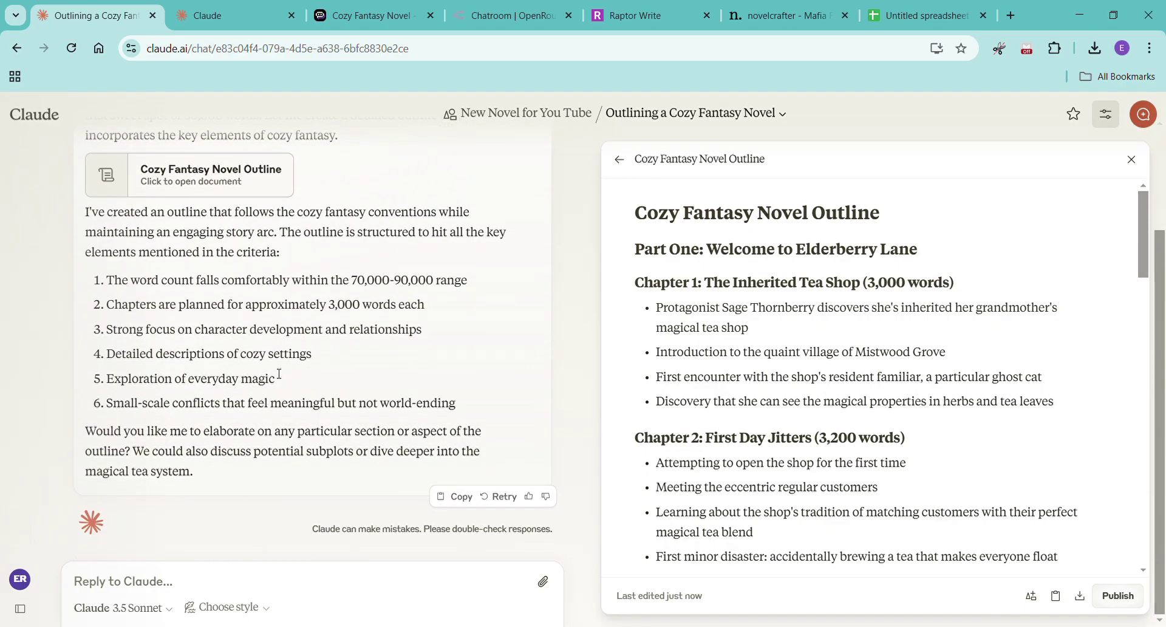
Add the copied outline to the New Novel for You Tube project knowledge as text content titled "Outline"
left_click(245, 19)
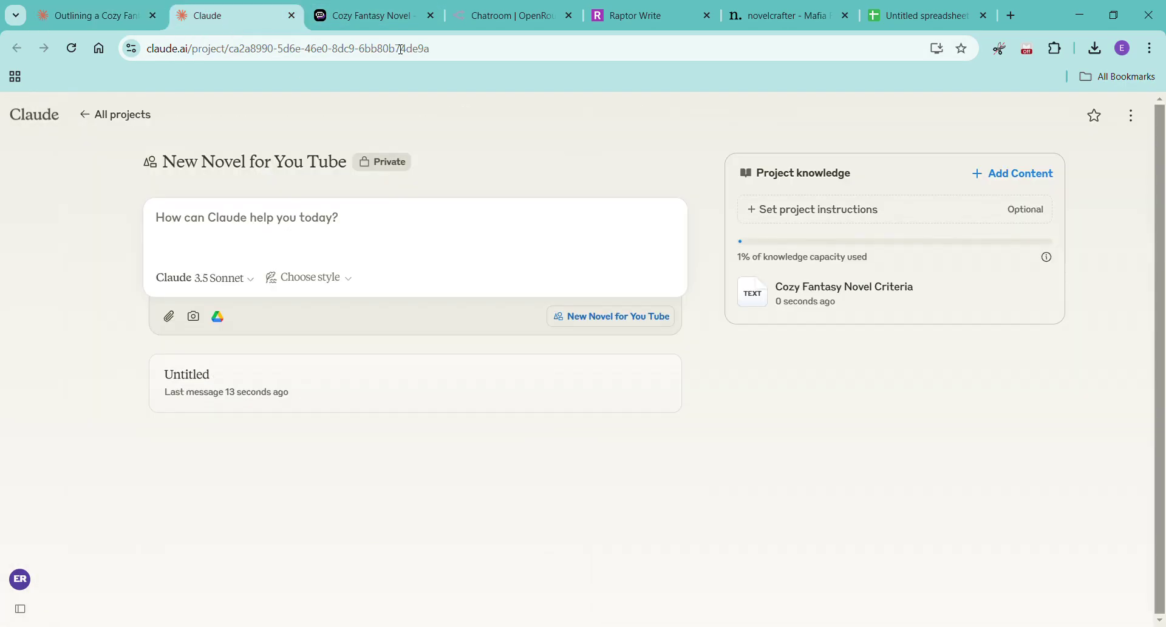
left_click(1017, 174)
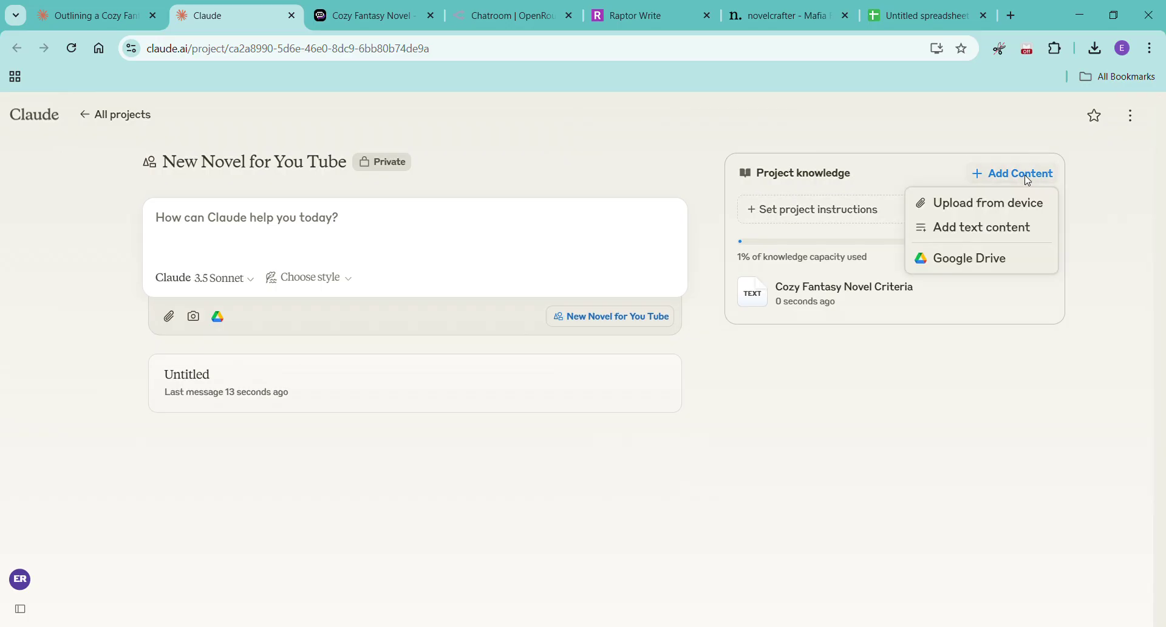
left_click(983, 230)
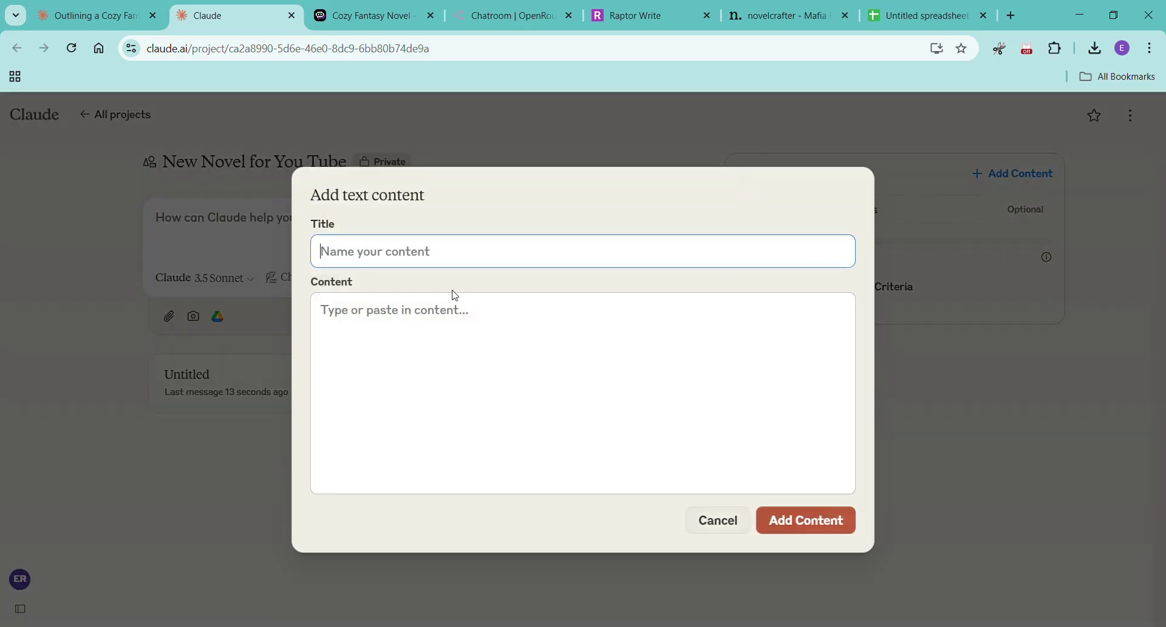
type("Outline")
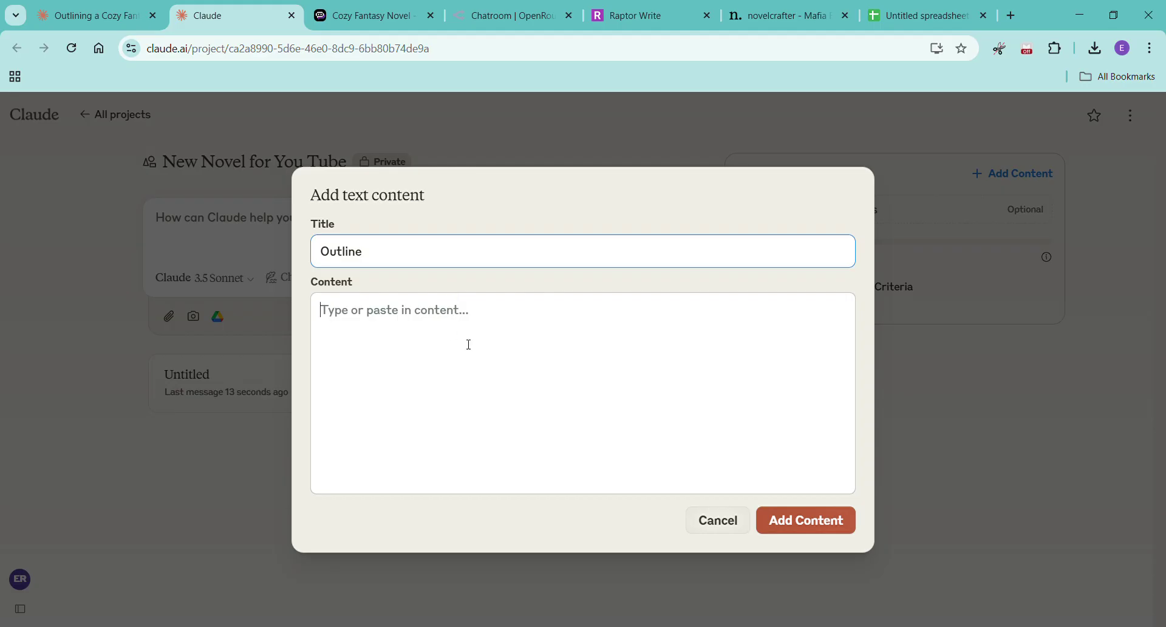
key("ctrl+v")
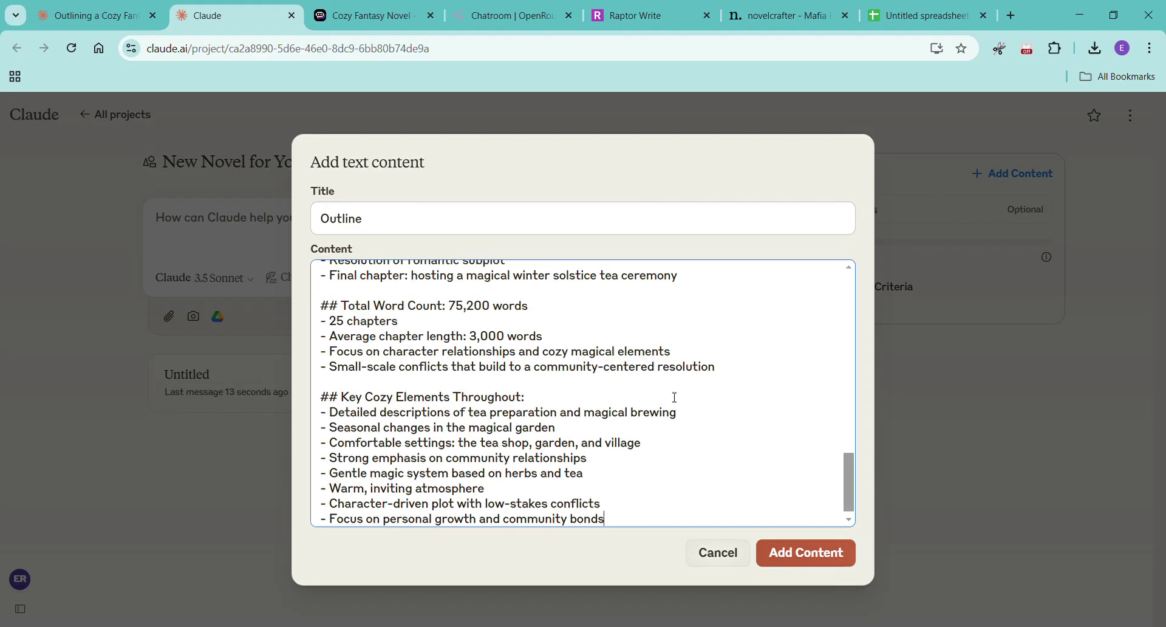
left_click(827, 564)
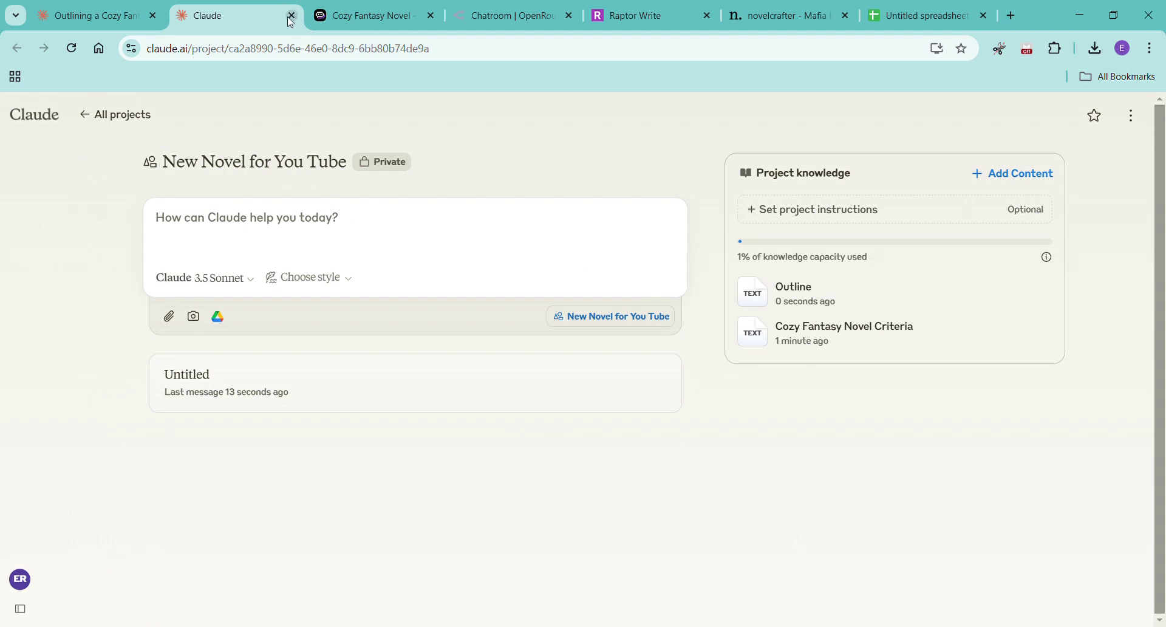
Start another chat in the New Novel for You Tube project with the message "please write the first chapter"
left_click(90, 24)
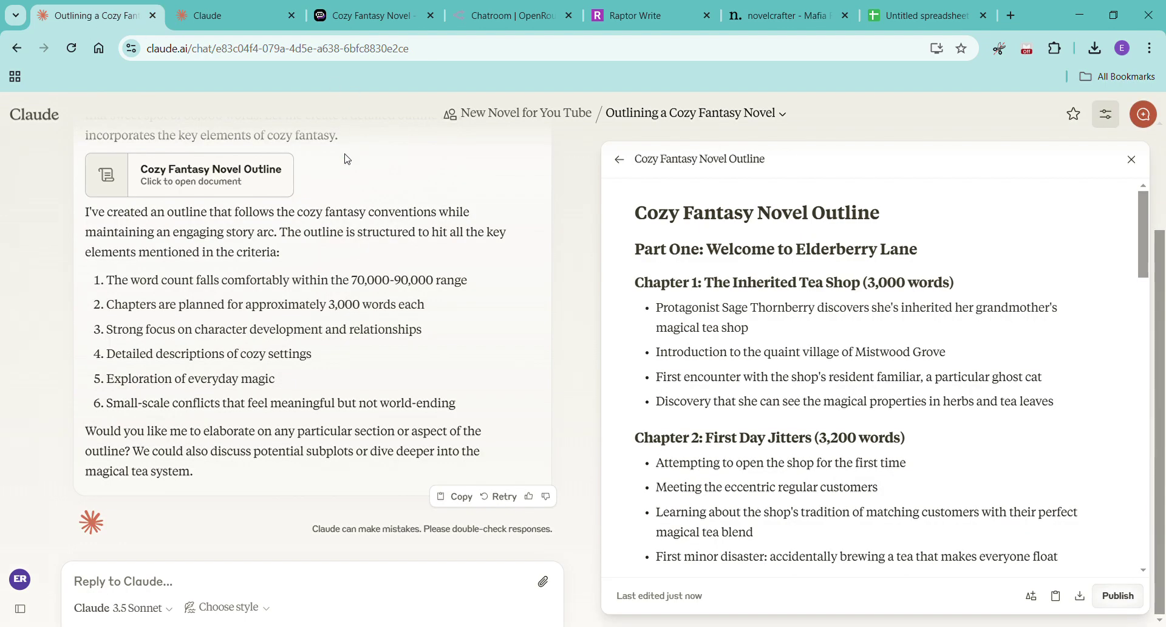
left_click(547, 115)
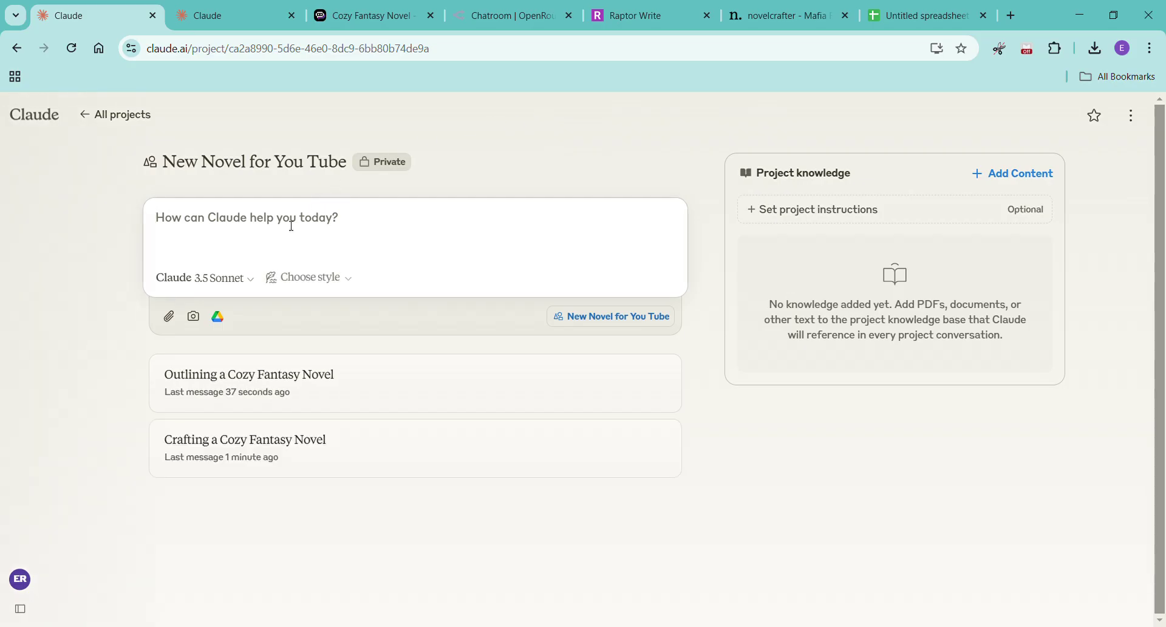
type("please write the first chapter")
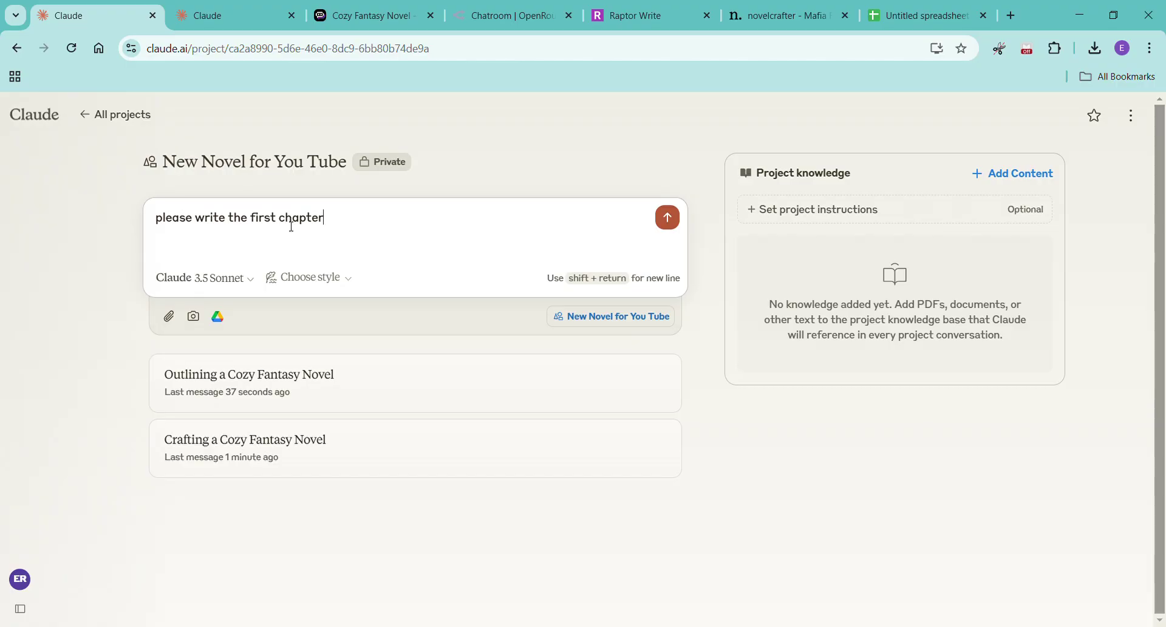
key("Return")
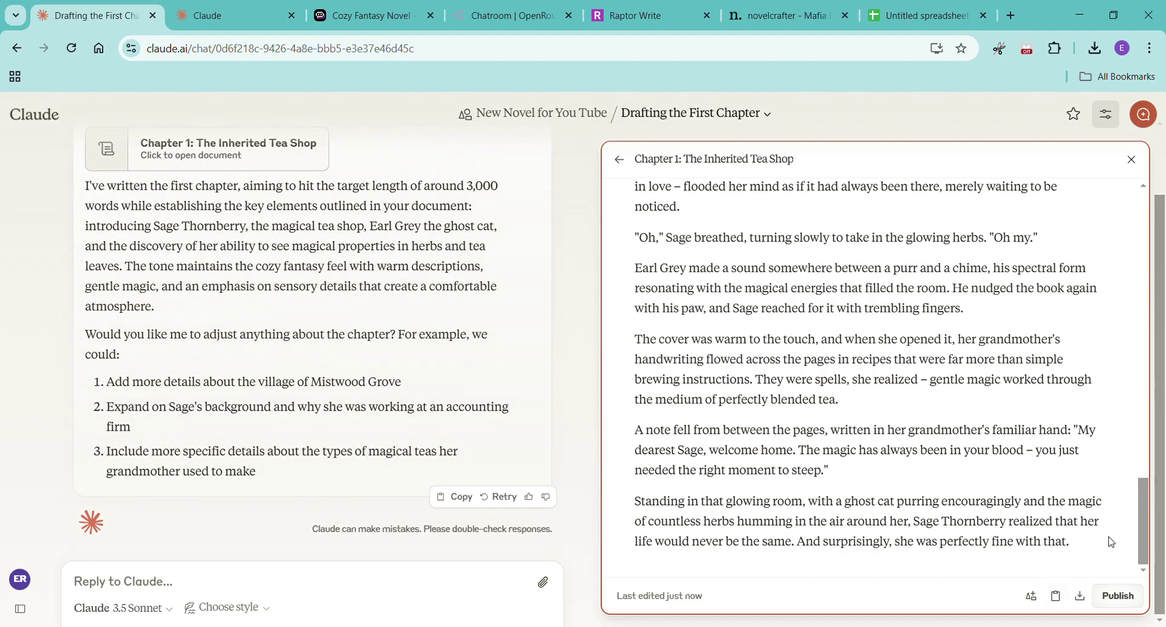
Skim the Chapter 1 document from start to end and ask Claude "hey do you see any revisions needed"
left_click_drag(1144, 548, 1163, 217)
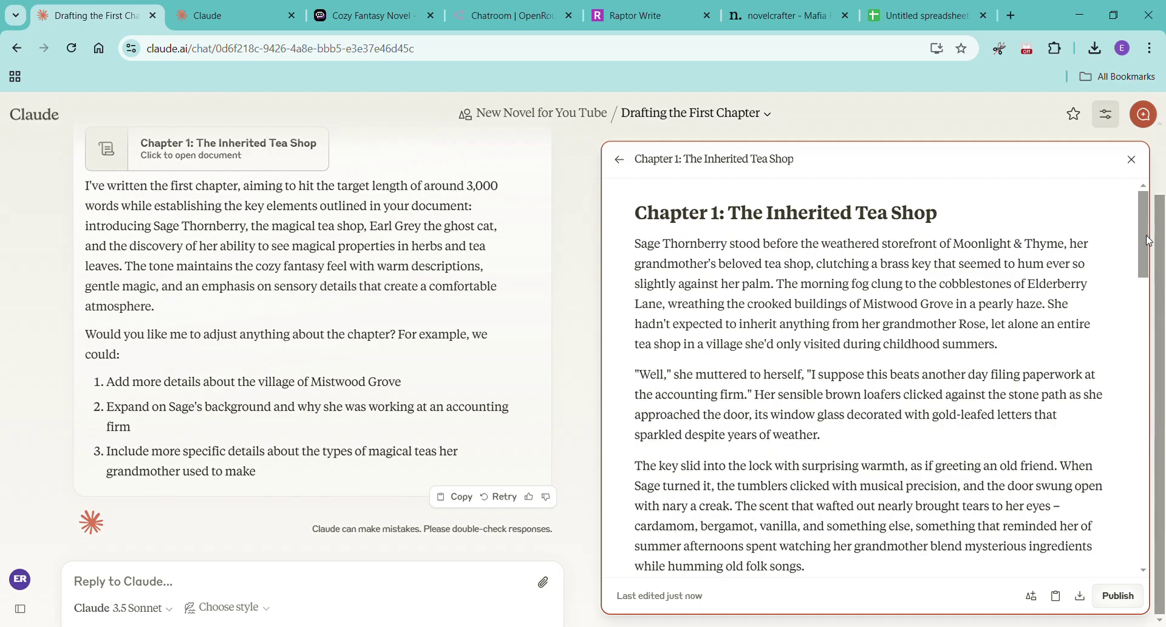
left_click_drag(1148, 243, 1133, 562)
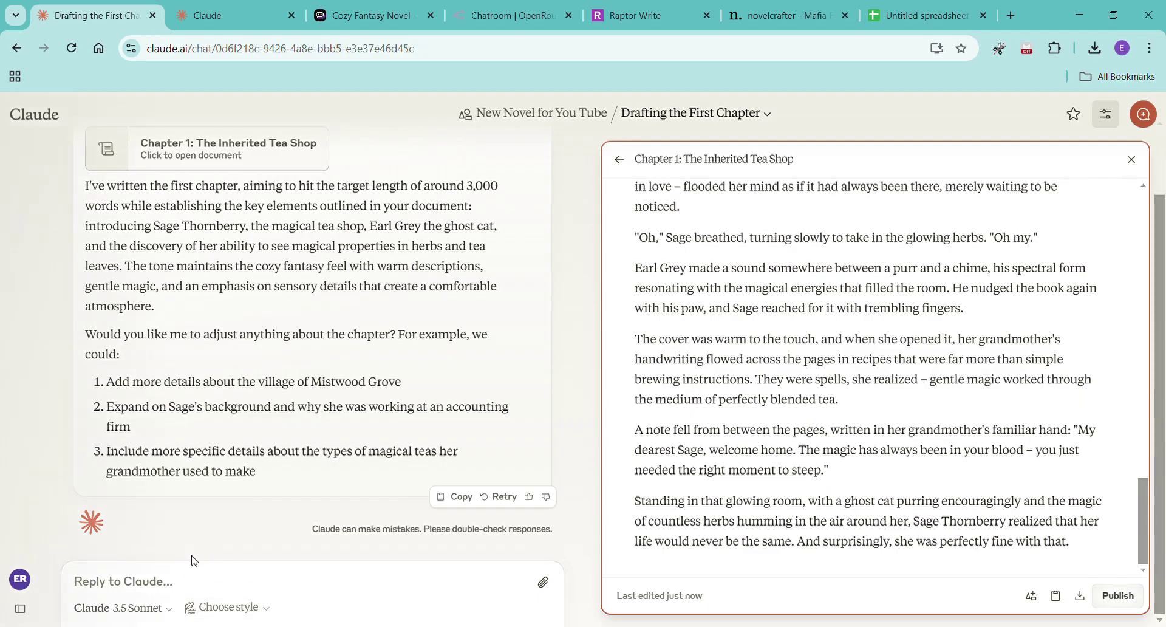
left_click(184, 589)
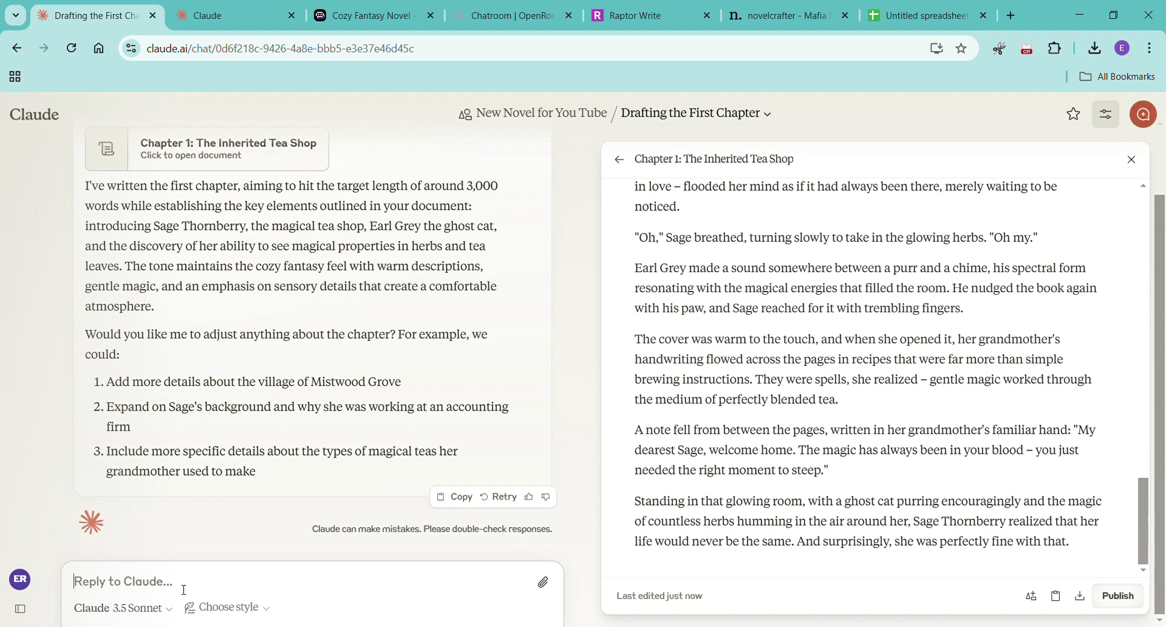
type("hey do you see any revisions needed")
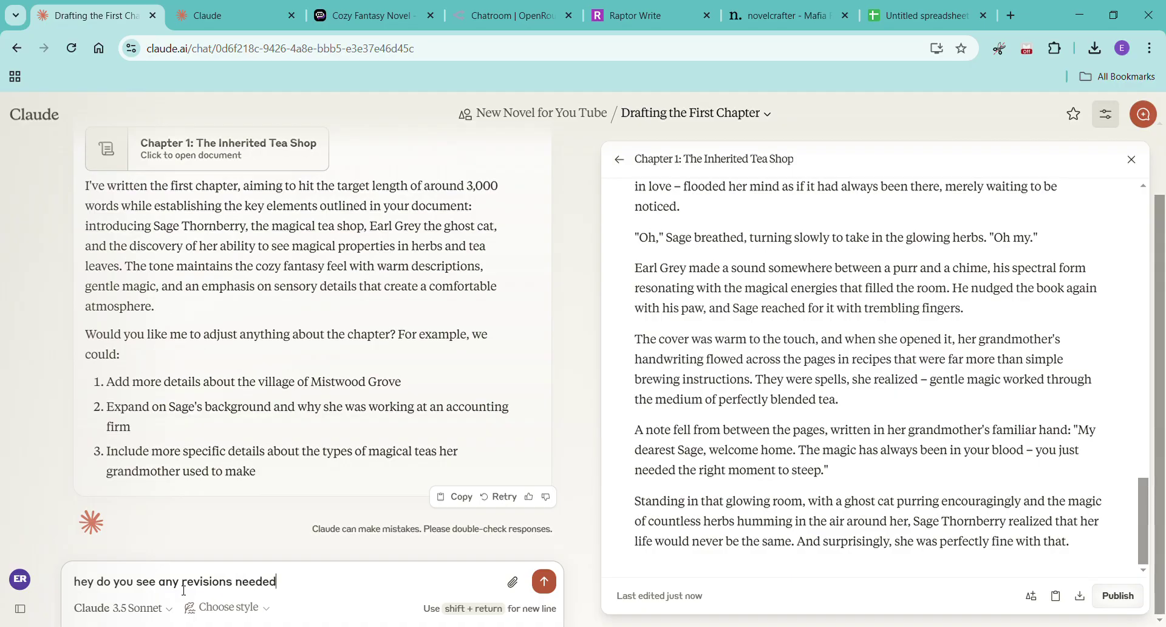
key("Return")
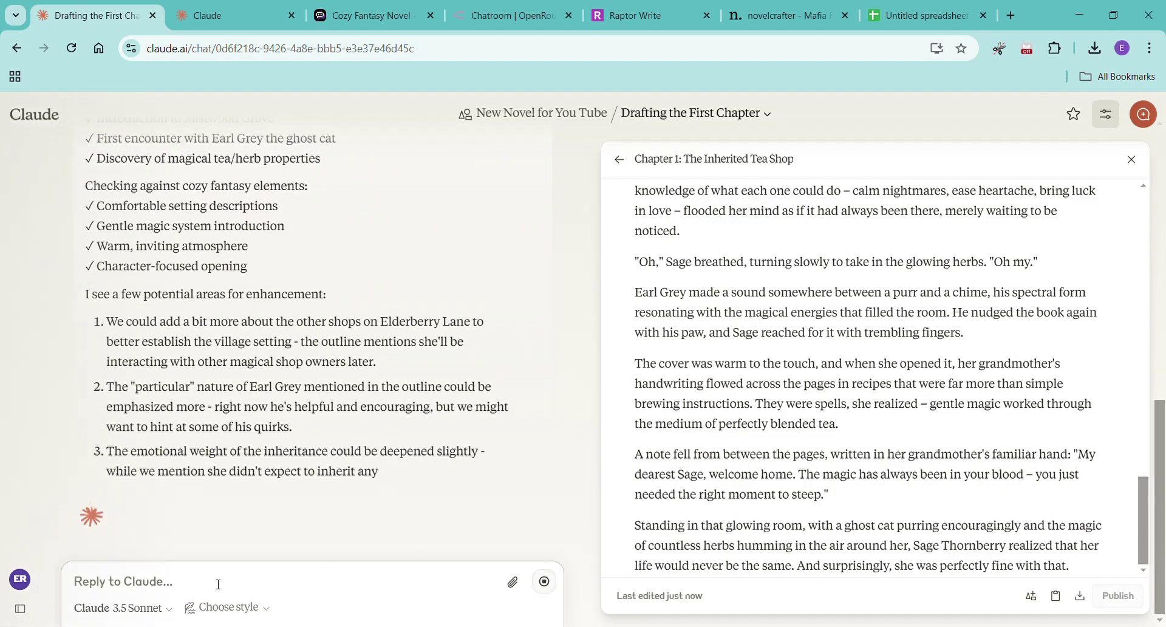
Send the reply "go ahead and revise and give me the full chapter with those revisions please"
type("go ahead and revise and give me the full chapter with those revisi")
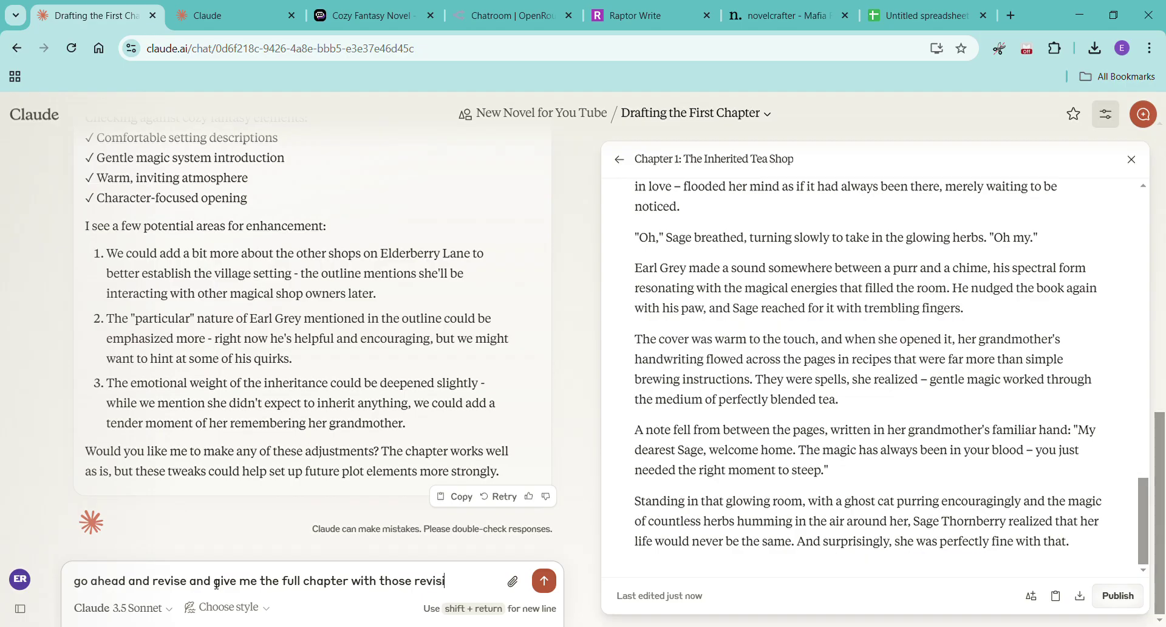
type("ease")
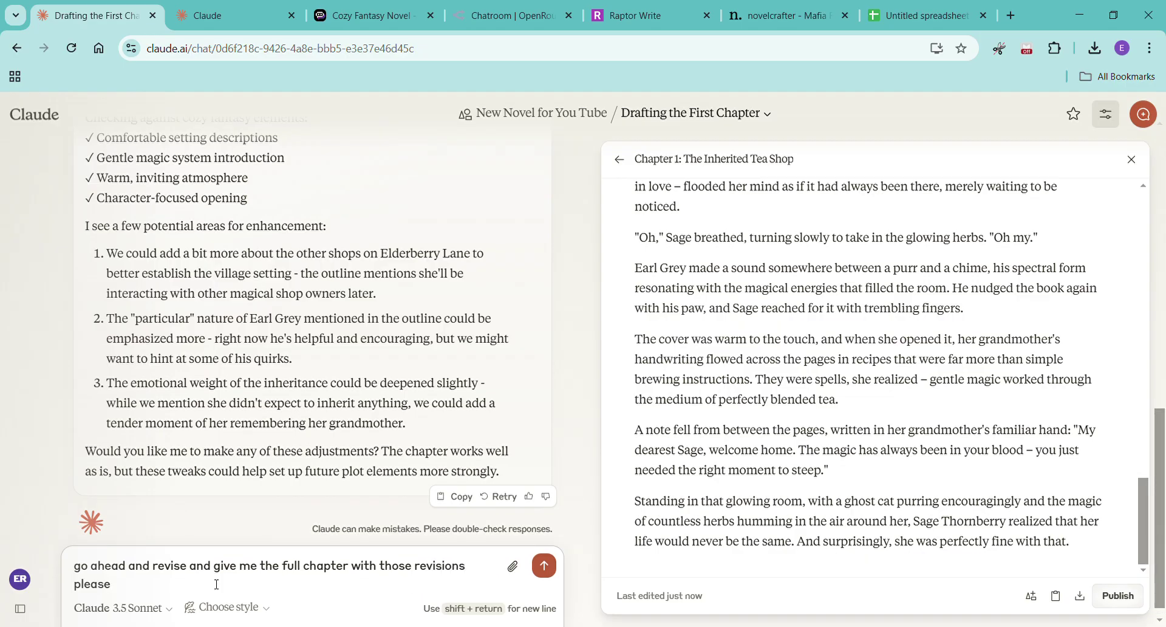
key("Return")
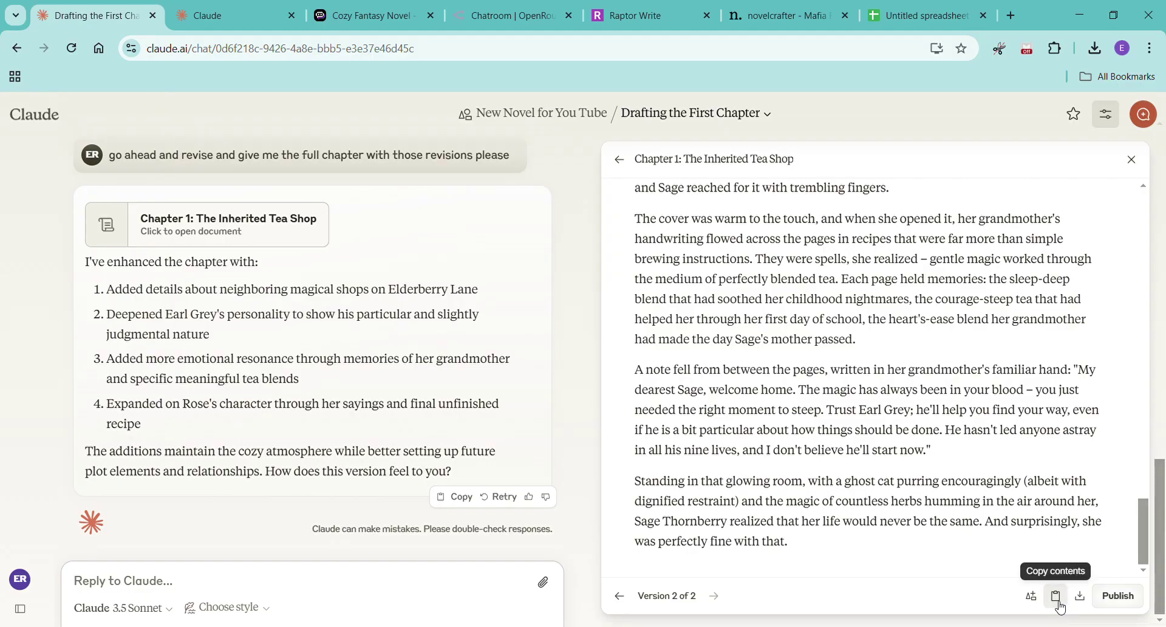
Copy the revised chapter's contents and add them to the project knowledge as text content titled "Chapter One"
left_click(1056, 598)
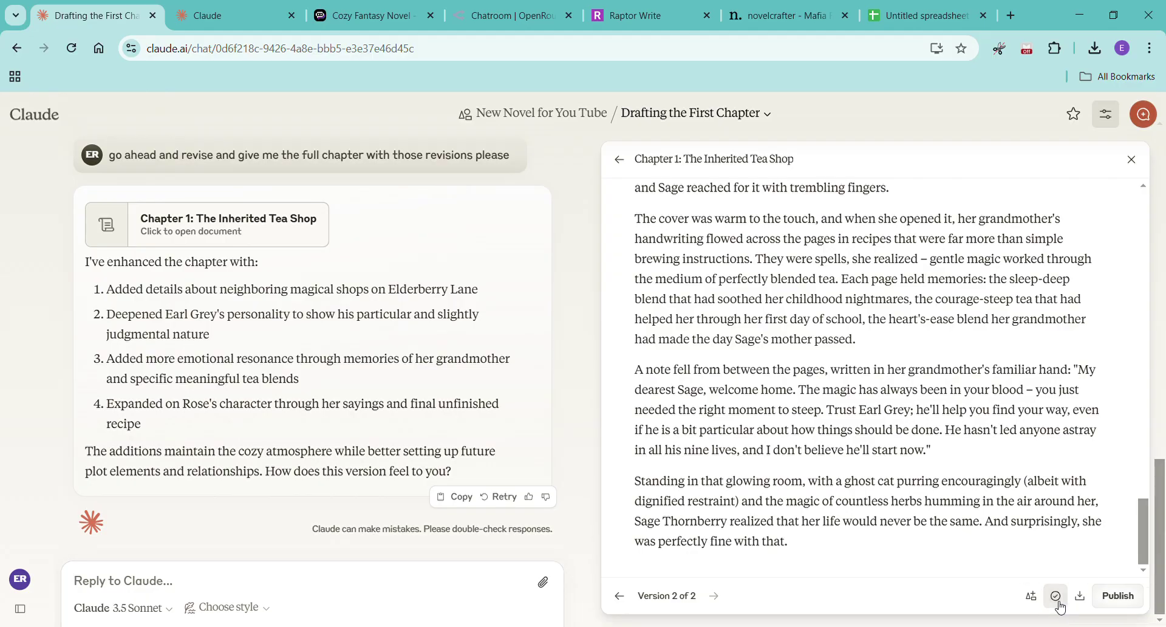
left_click(245, 25)
left_click(1011, 173)
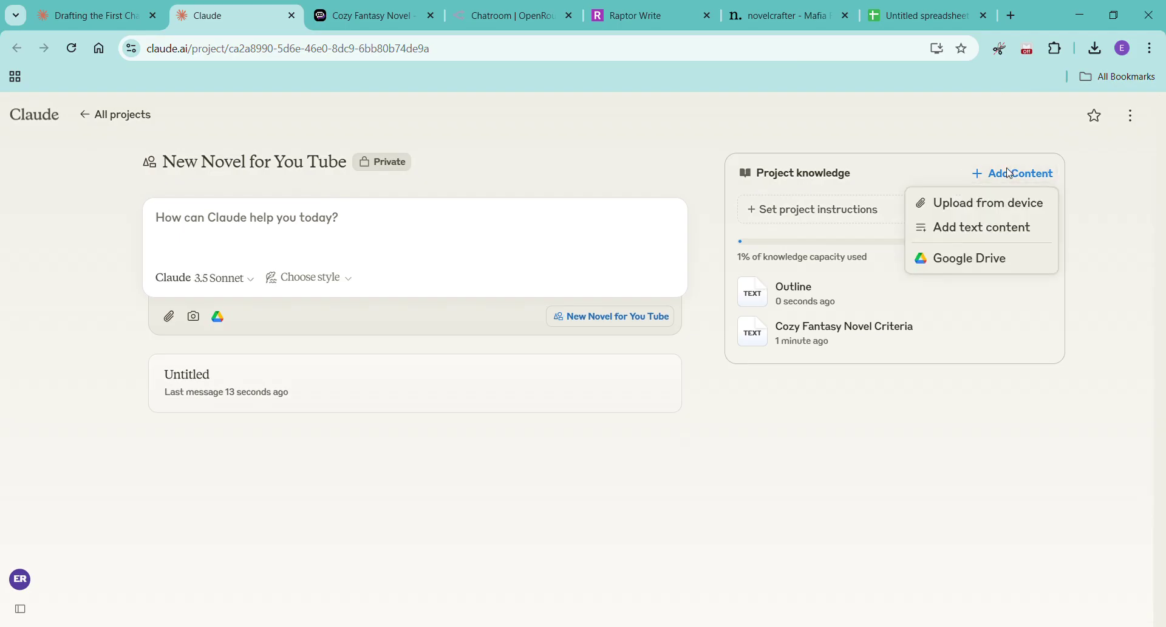
left_click(990, 227)
left_click(414, 393)
key("ctrl+v")
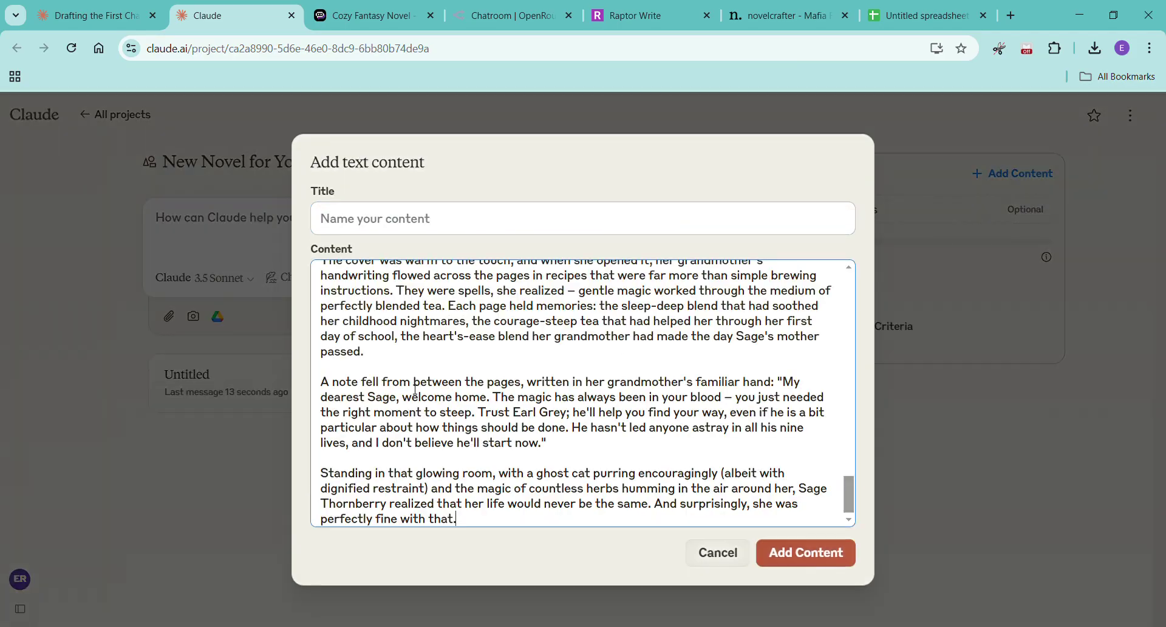
left_click(427, 218)
type("Chapter One")
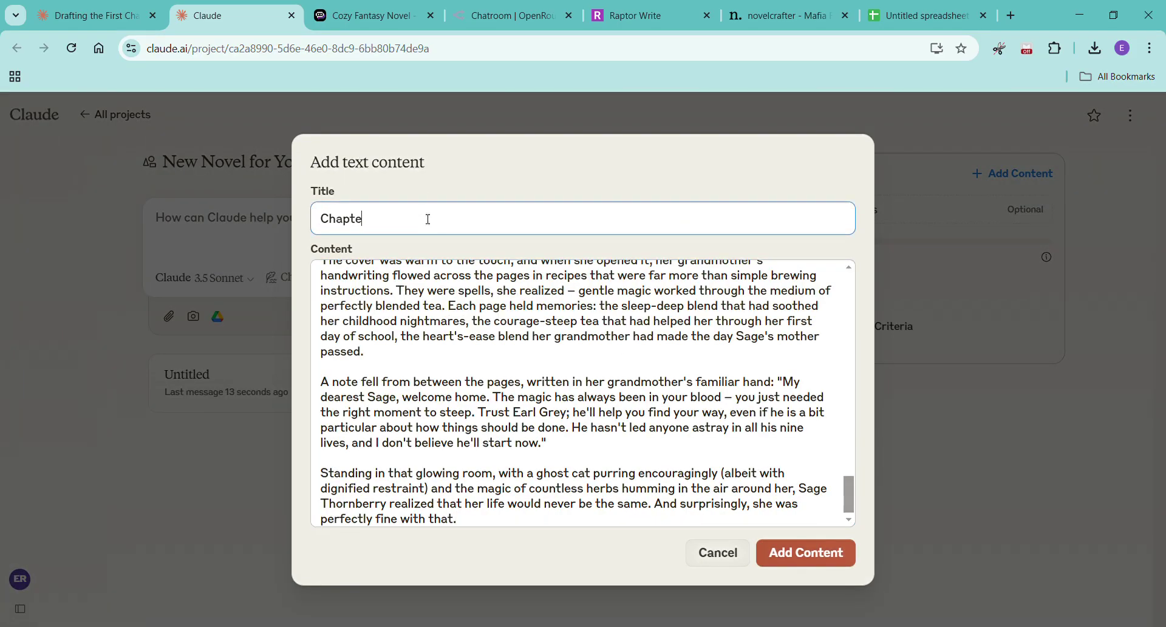
left_click(807, 553)
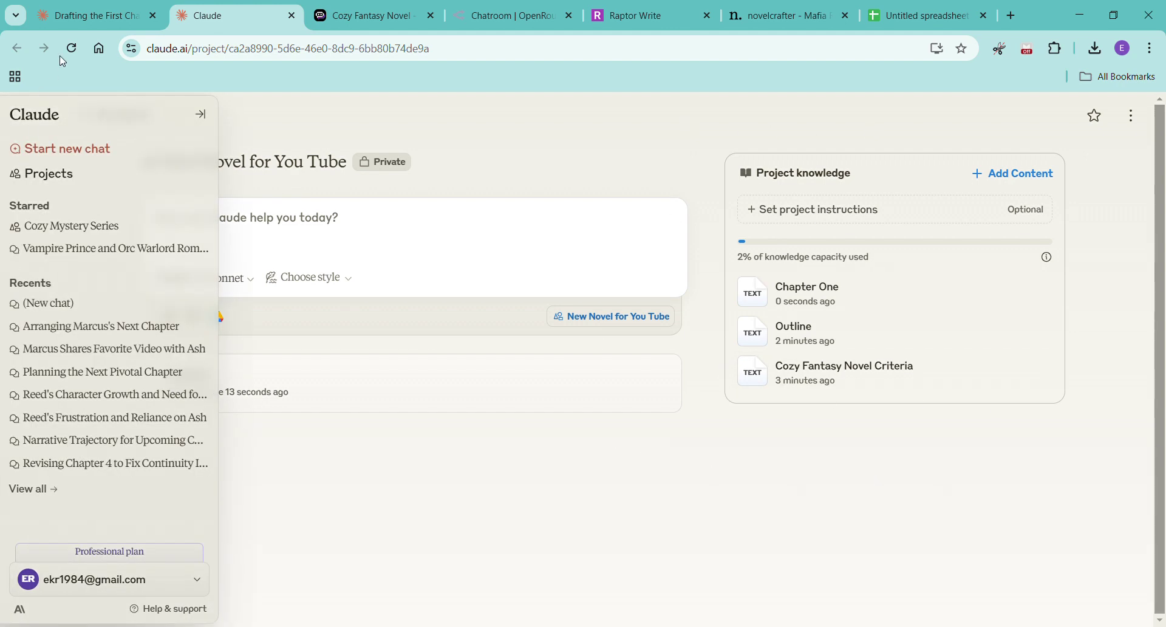
Return from the first-chapter chat to the New Novel for You Tube project page and reload it
left_click(89, 18)
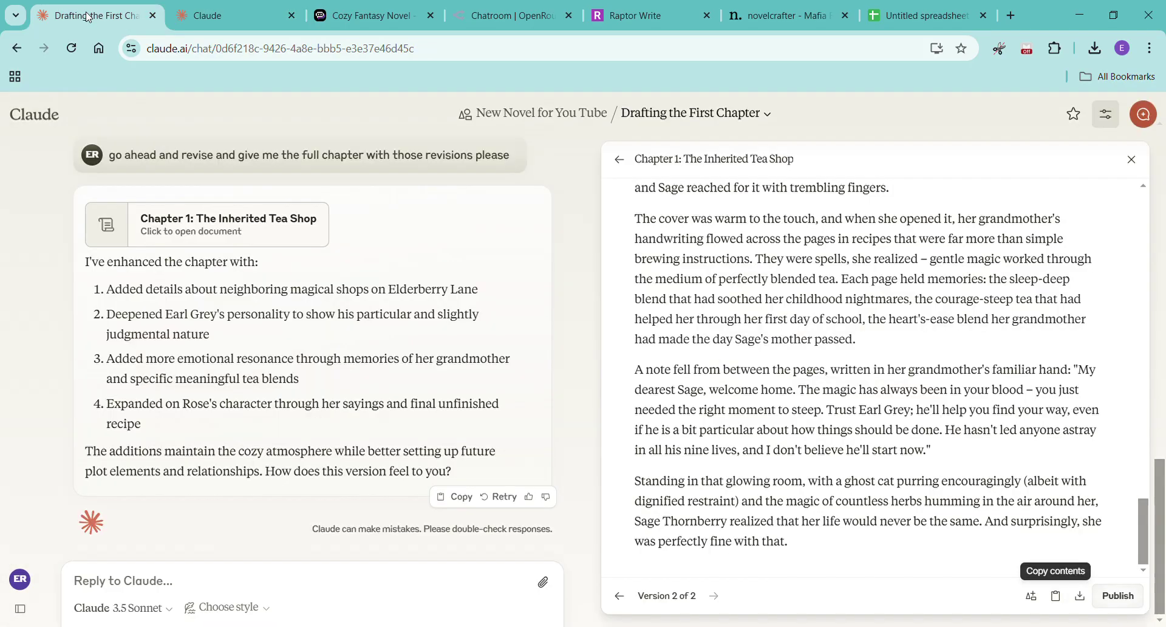
left_click(578, 121)
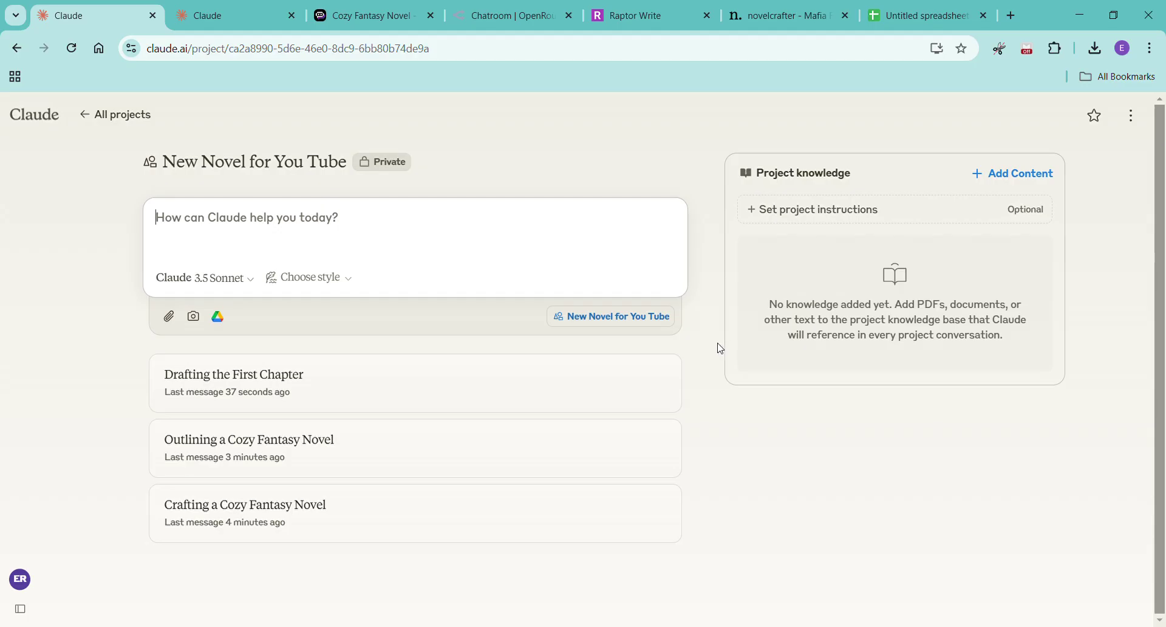
left_click(73, 52)
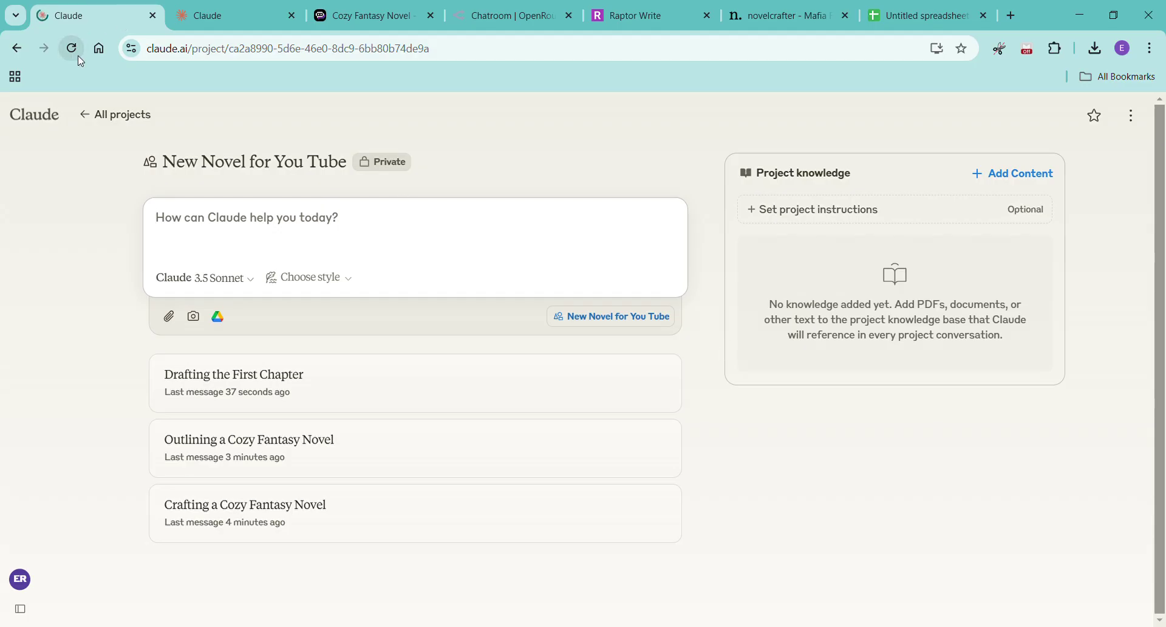